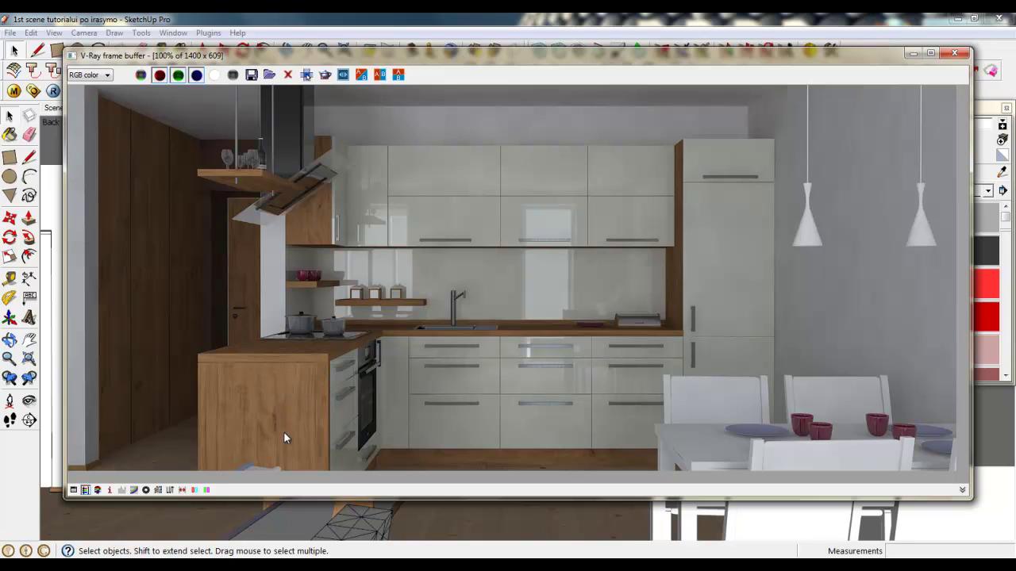
# Add a reflection layer to the Wood dif material and assign a TexFresnel map to its reflection.
pyautogui.click(955, 53)
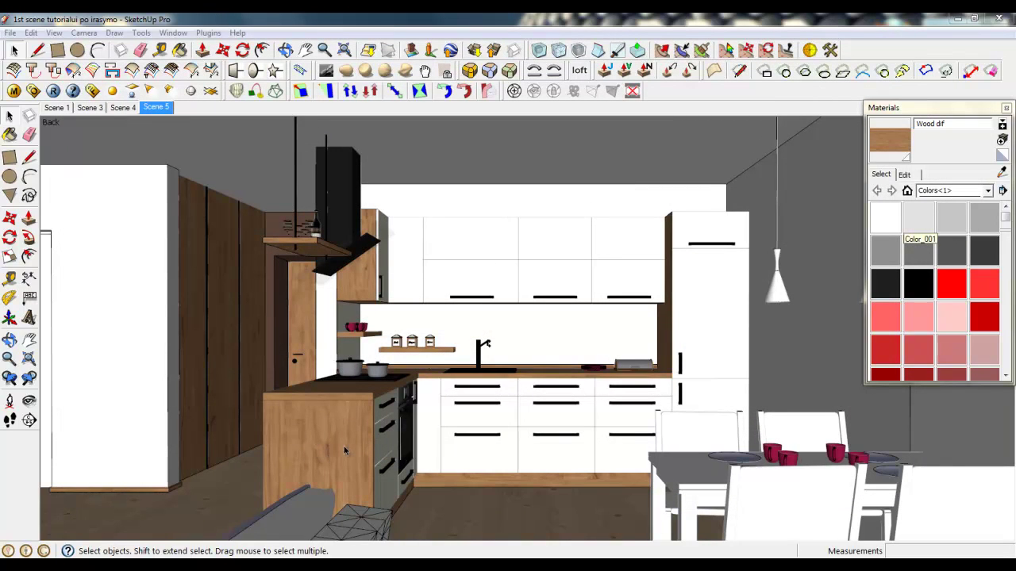
pyautogui.click(14, 90)
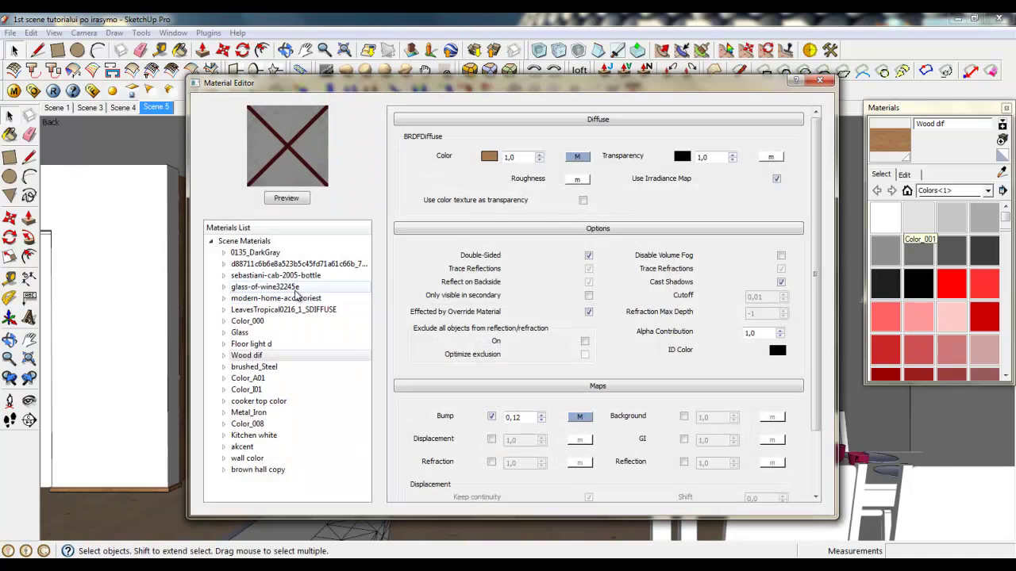
pyautogui.rightClick(249, 363)
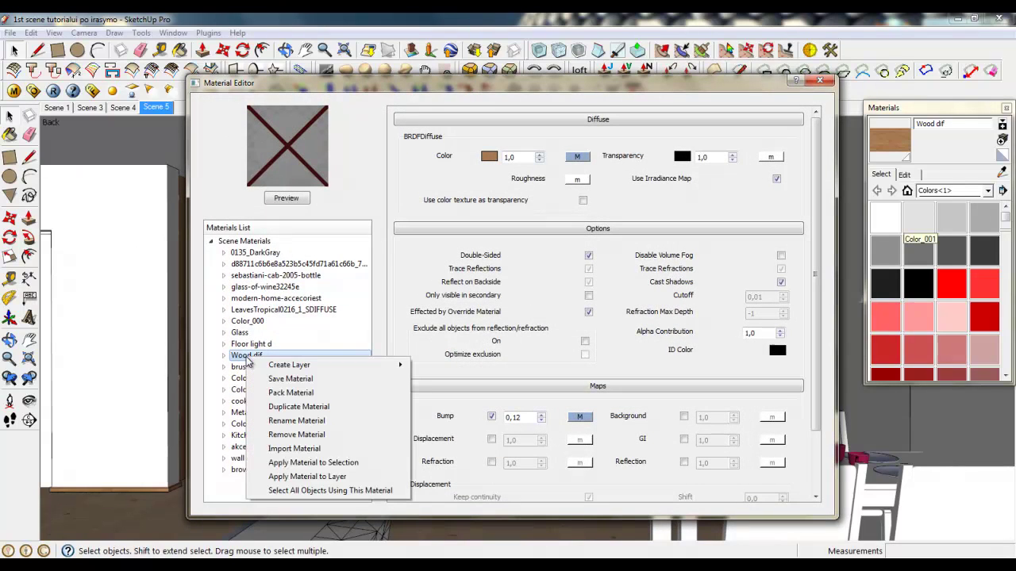
pyautogui.moveTo(401, 369)
pyautogui.click(446, 380)
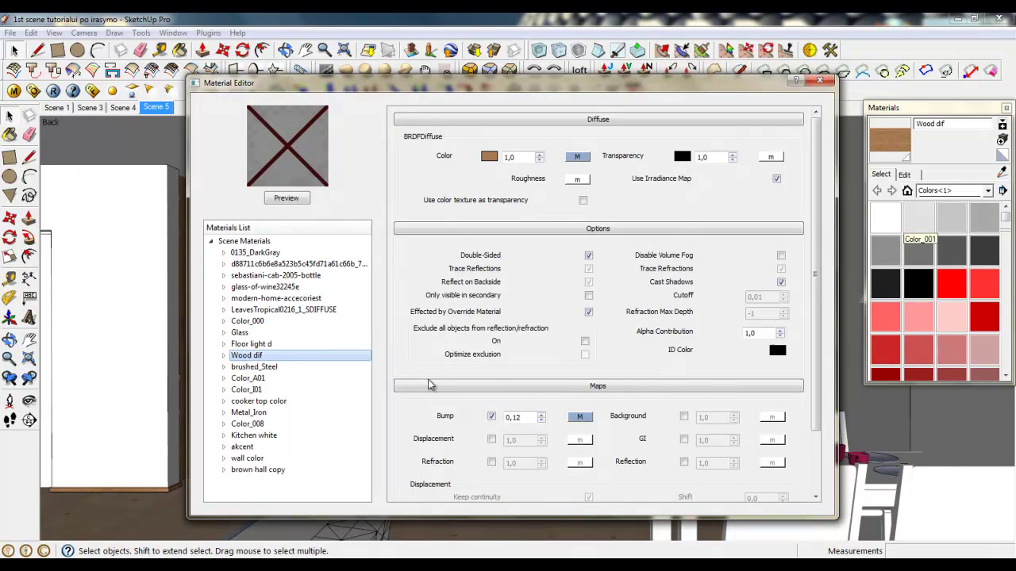
pyautogui.click(586, 161)
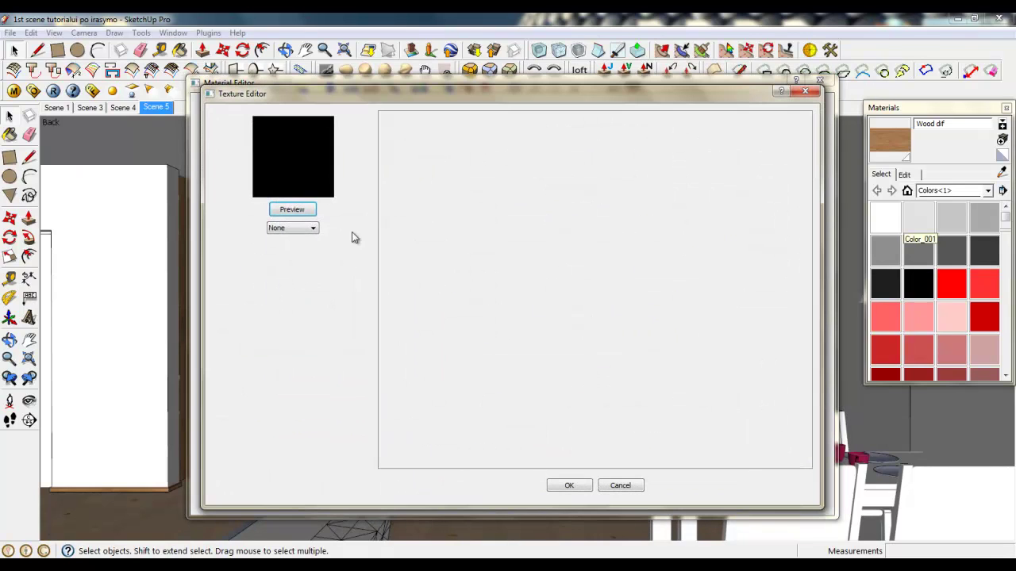
pyautogui.click(312, 227)
pyautogui.click(311, 327)
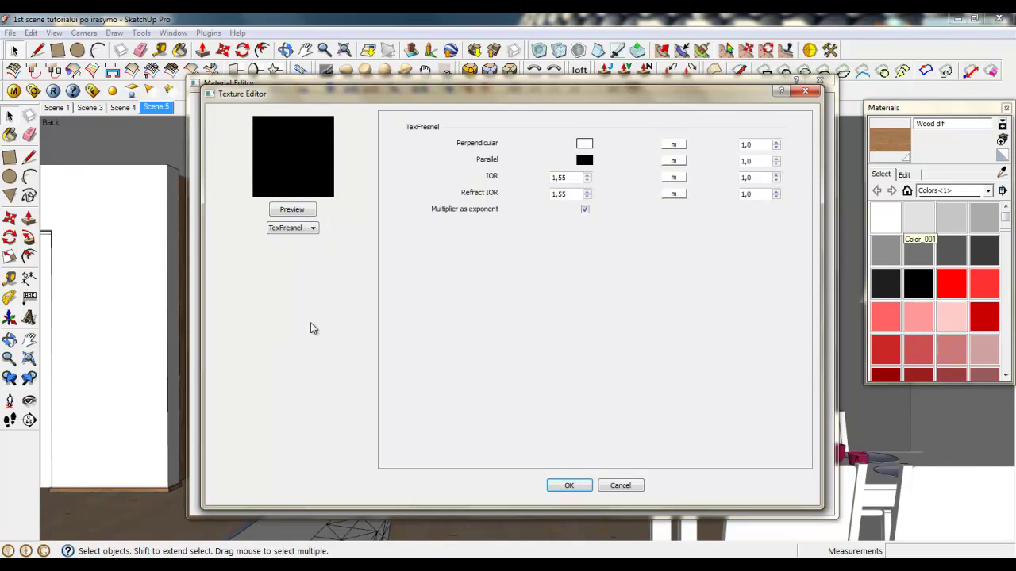
# Map the Fresnel perpendicular color with the Wood dif bitmap and set its multiplier to 0,35.
pyautogui.click(674, 144)
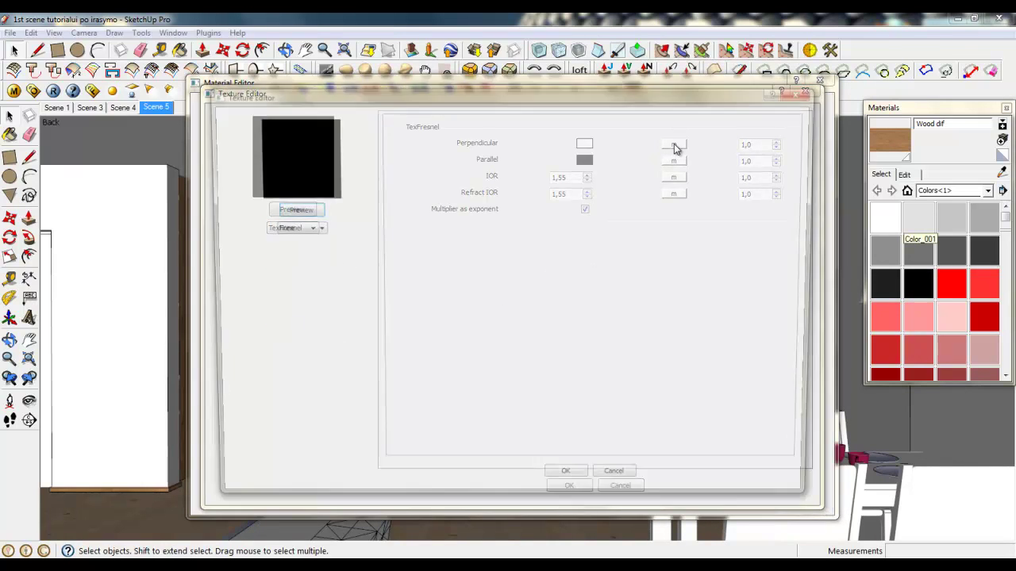
pyautogui.click(292, 228)
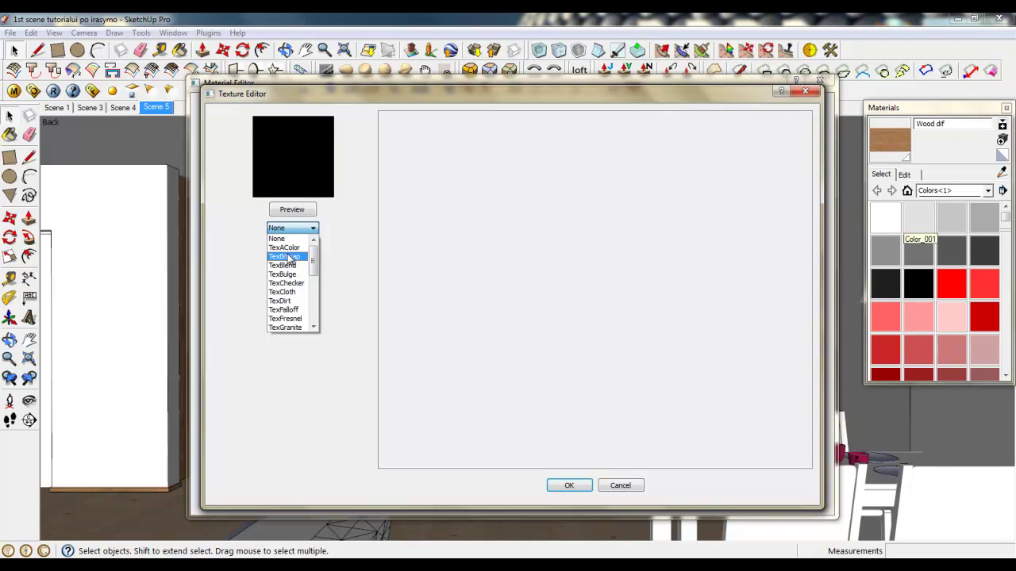
pyautogui.click(288, 258)
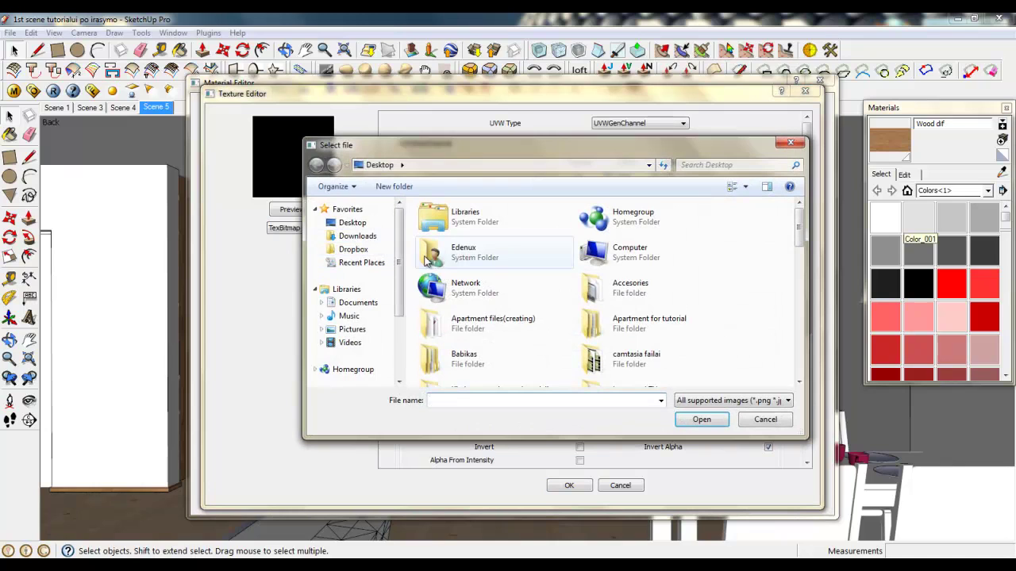
pyautogui.moveTo(796, 237); pyautogui.dragTo(797, 363)
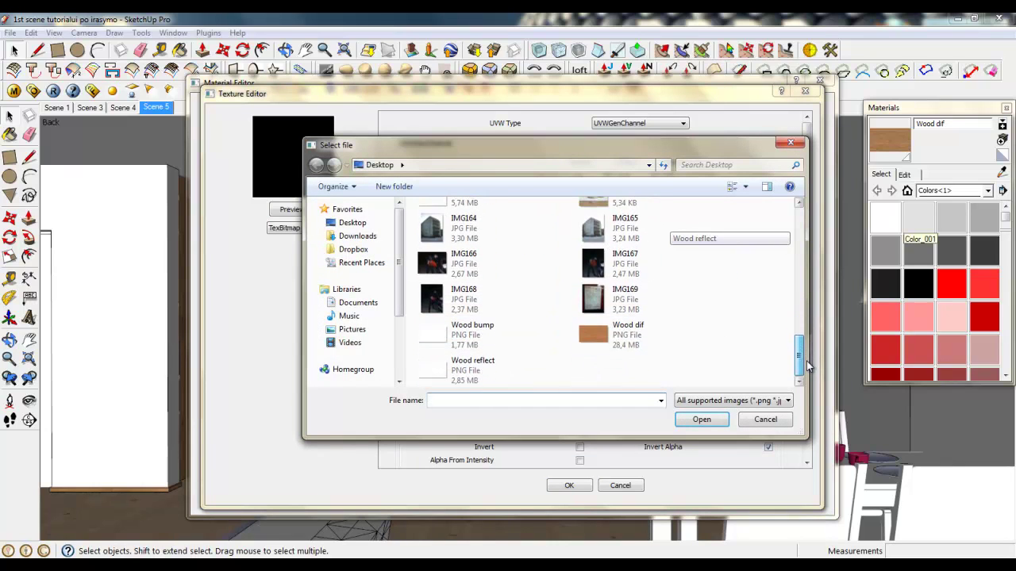
pyautogui.click(624, 350)
pyautogui.doubleClick(623, 350)
pyautogui.click(583, 481)
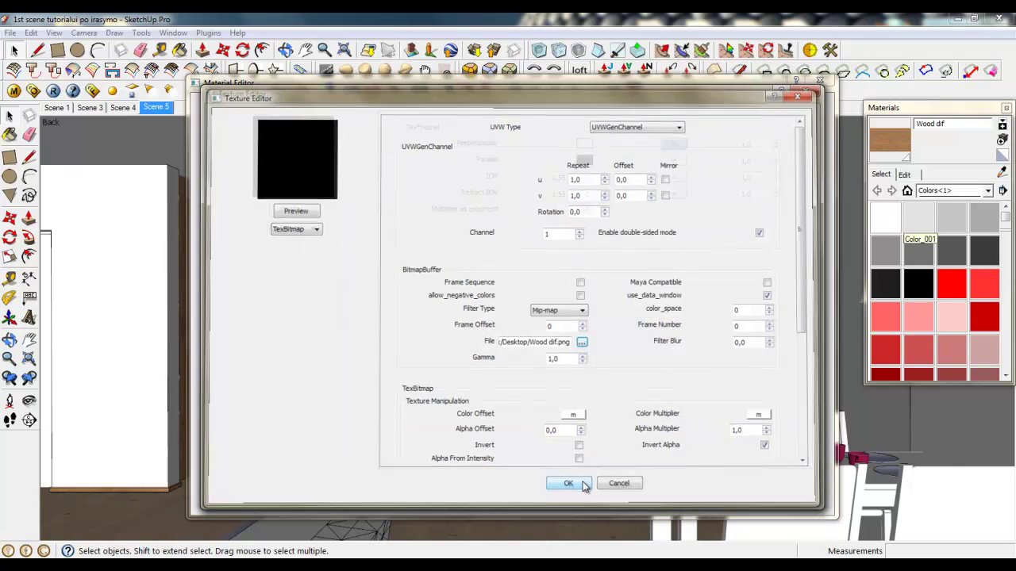
pyautogui.doubleClick(735, 147)
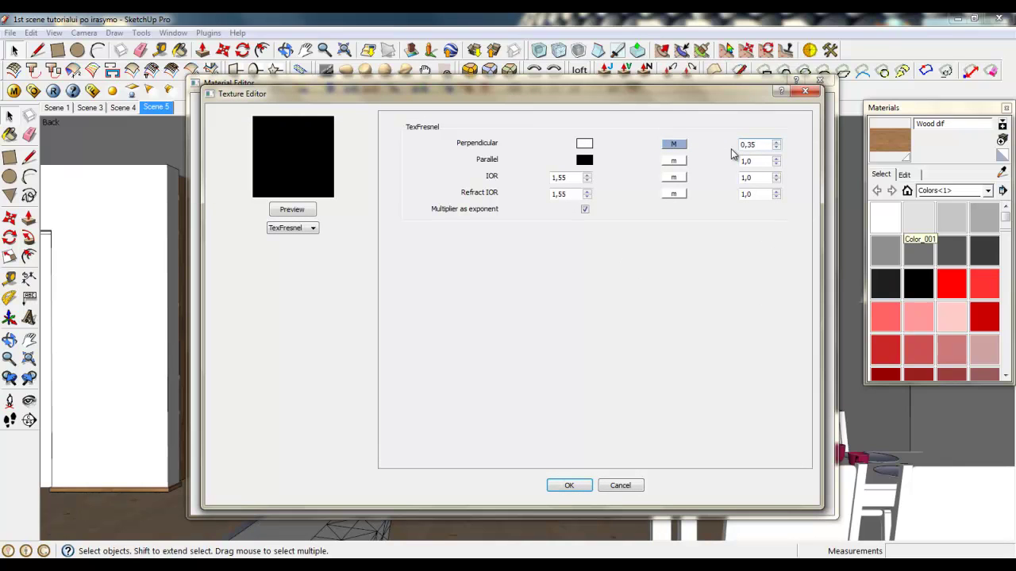
pyautogui.click(585, 484)
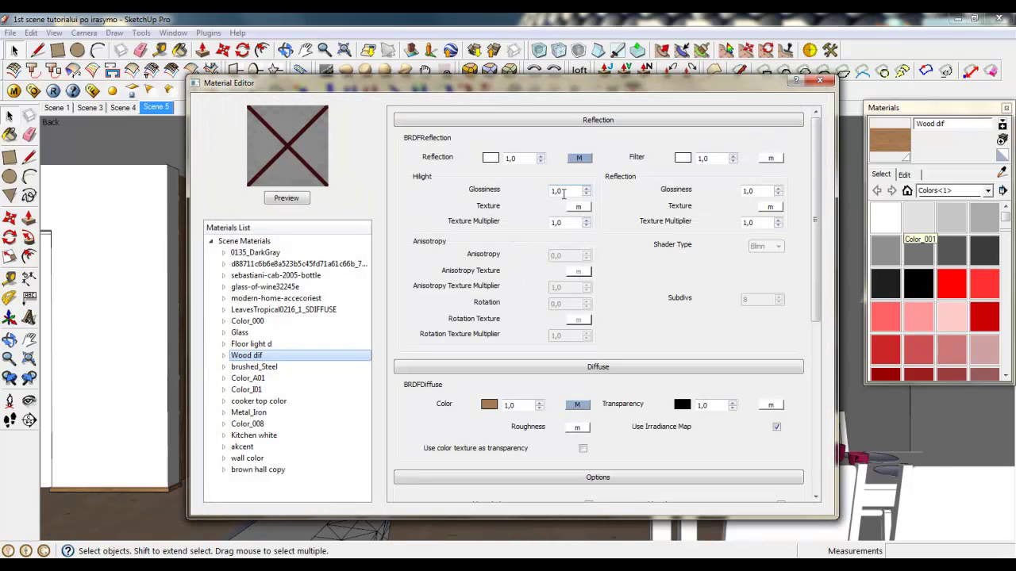
# Set the Wood dif highlight glossiness to 0,7, reflection glossiness to 0,85 and the shader type to Phong.
pyautogui.write('0,7')
pyautogui.doubleClick(766, 190)
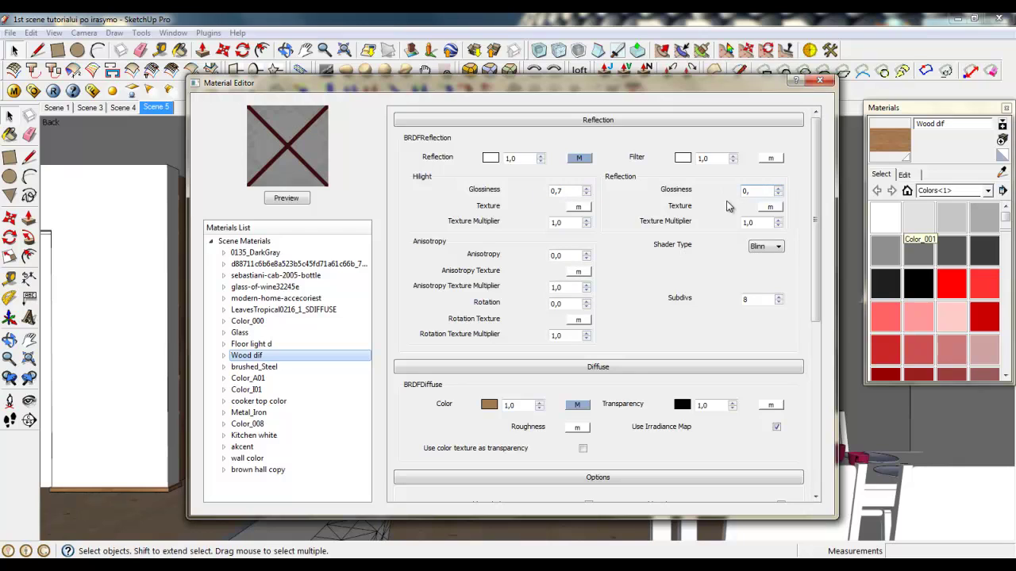
pyautogui.click(766, 246)
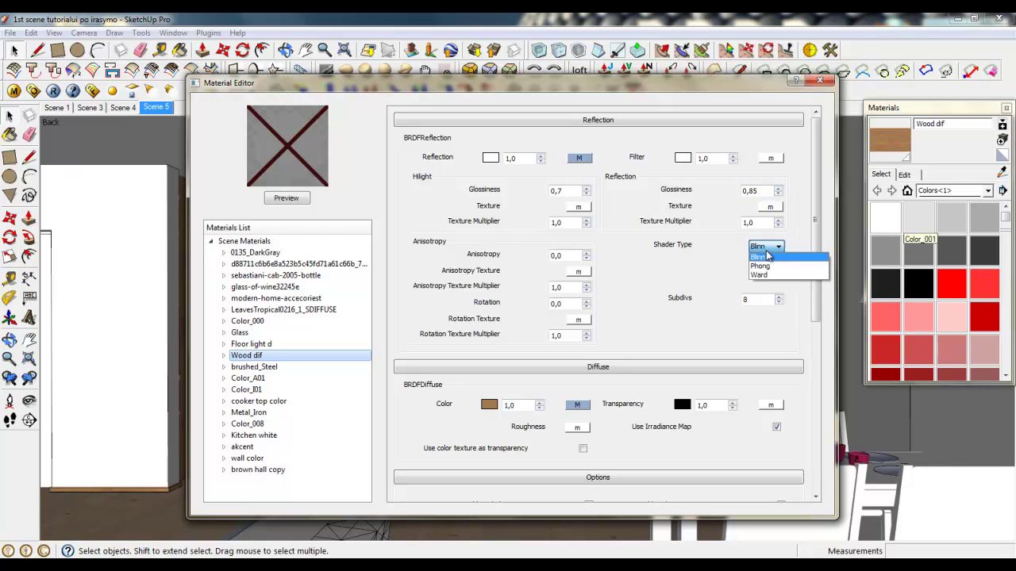
# Load Wood reflect.png as the highlight glossiness bitmap and set both glossiness texture multipliers to 0,88.
pyautogui.click(579, 207)
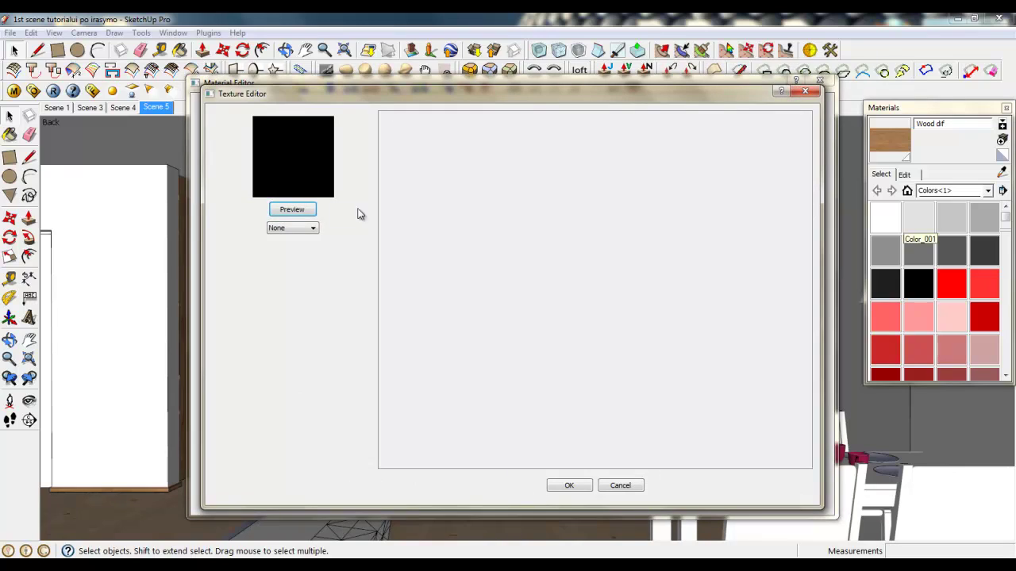
pyautogui.click(309, 228)
pyautogui.click(290, 253)
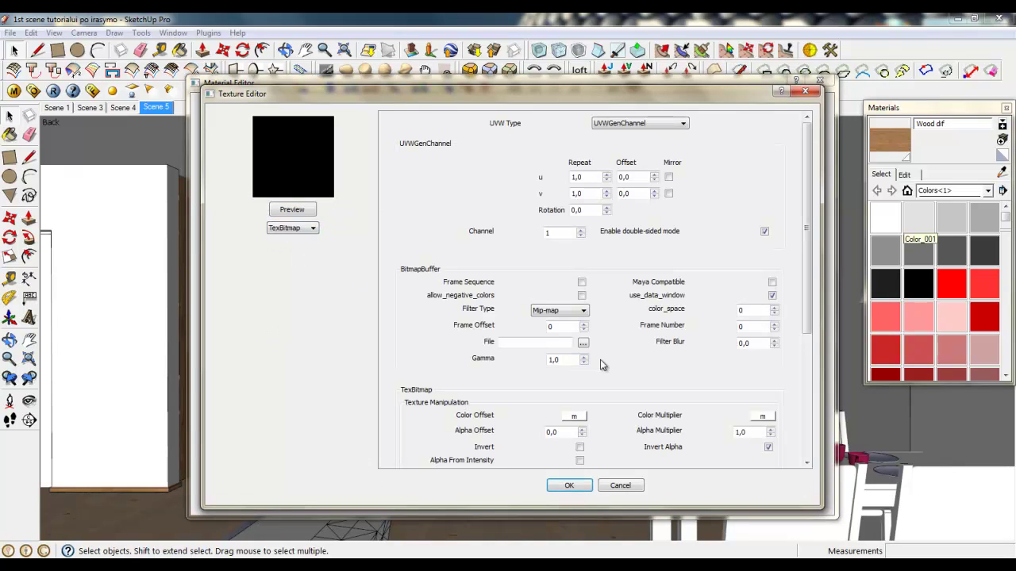
pyautogui.click(583, 343)
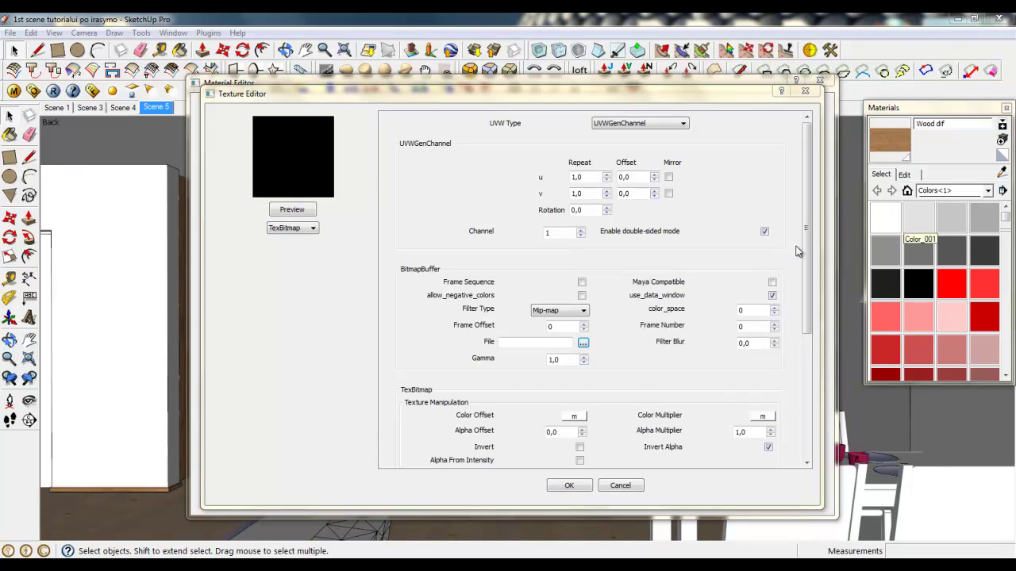
pyautogui.moveTo(799, 238); pyautogui.dragTo(807, 364)
pyautogui.click(432, 372)
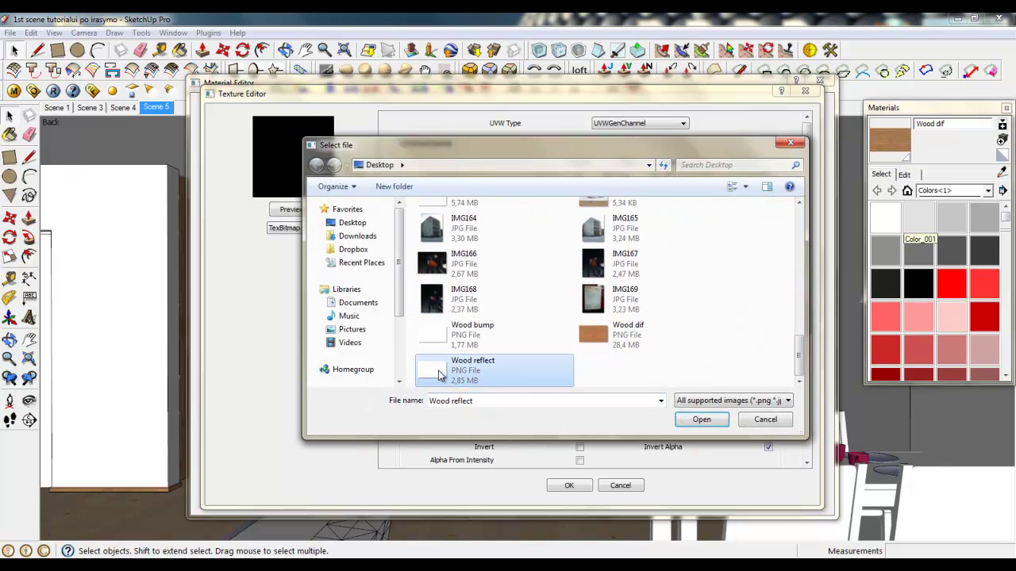
pyautogui.click(701, 419)
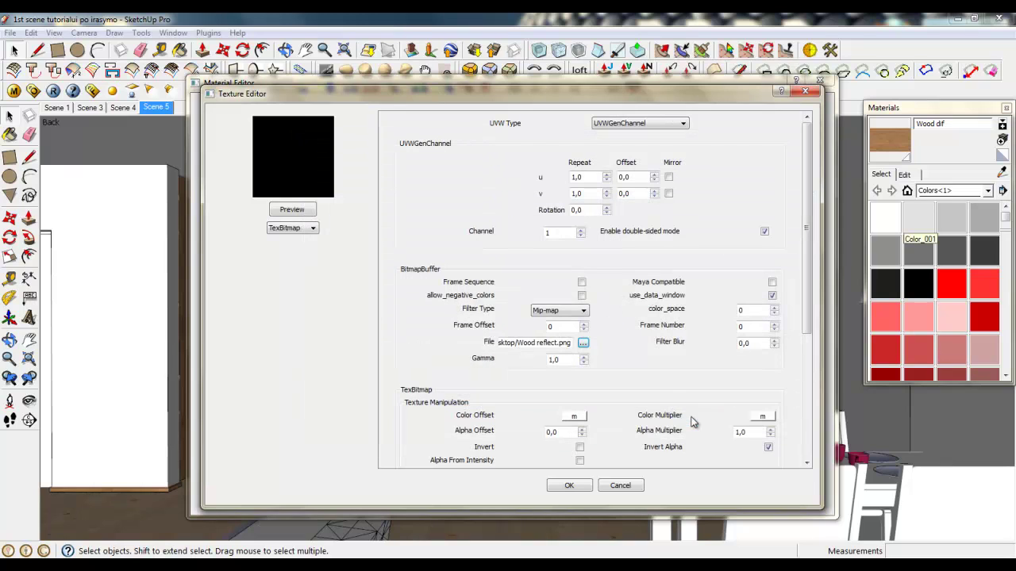
pyautogui.click(562, 487)
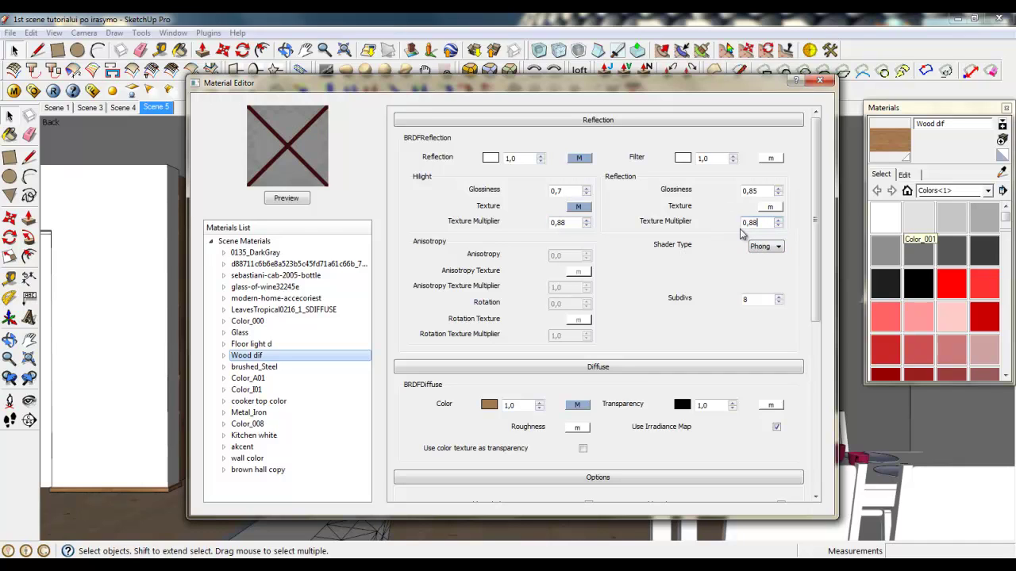
# Assign Wood reflect.png as a TexBitmap texture for the reflection glossiness of Wood dif.
pyautogui.click(769, 207)
pyautogui.click(285, 229)
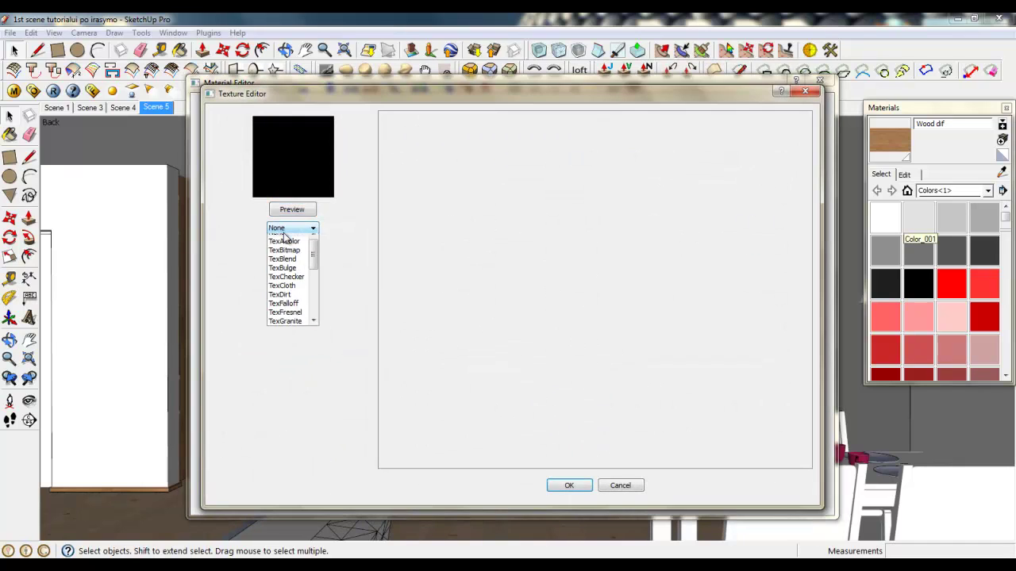
pyautogui.click(290, 255)
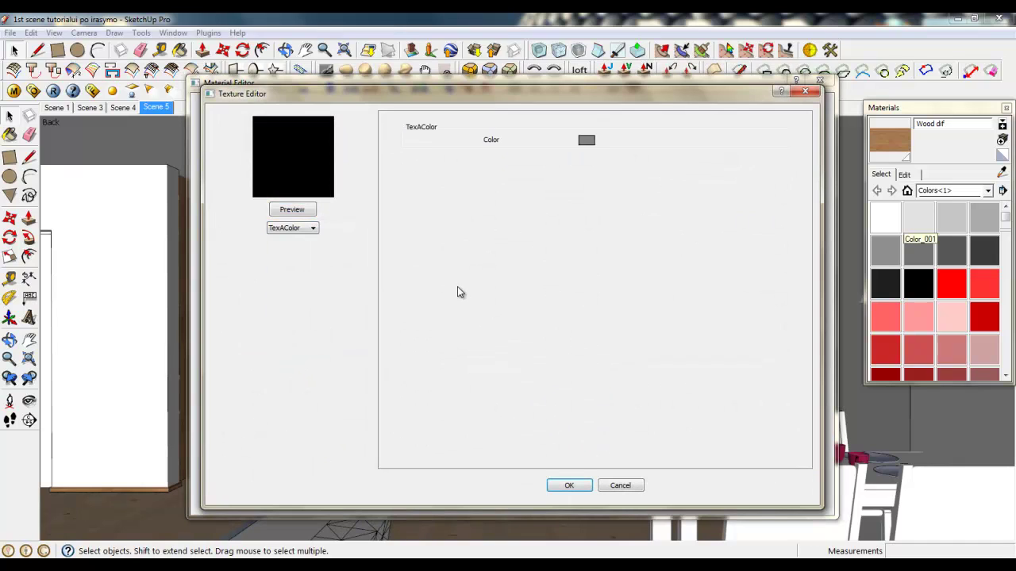
pyautogui.click(312, 228)
pyautogui.click(286, 256)
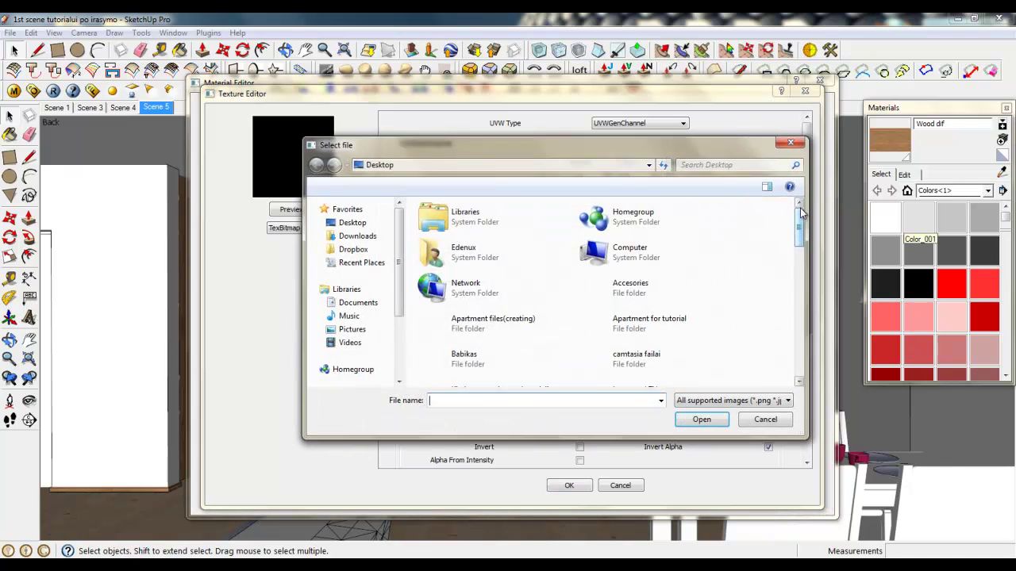
pyautogui.moveTo(801, 212); pyautogui.dragTo(801, 373)
pyautogui.doubleClick(471, 370)
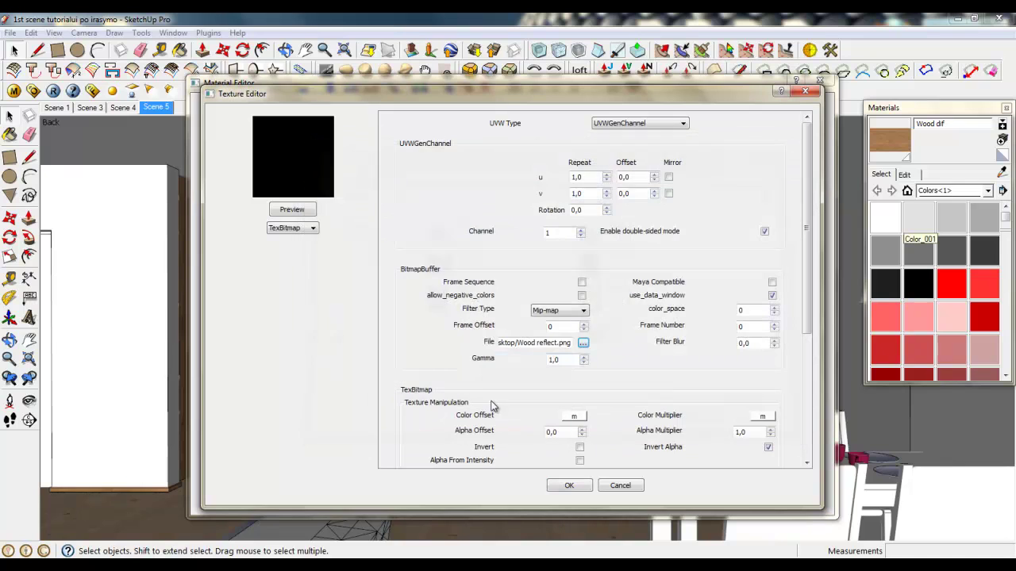
pyautogui.click(568, 485)
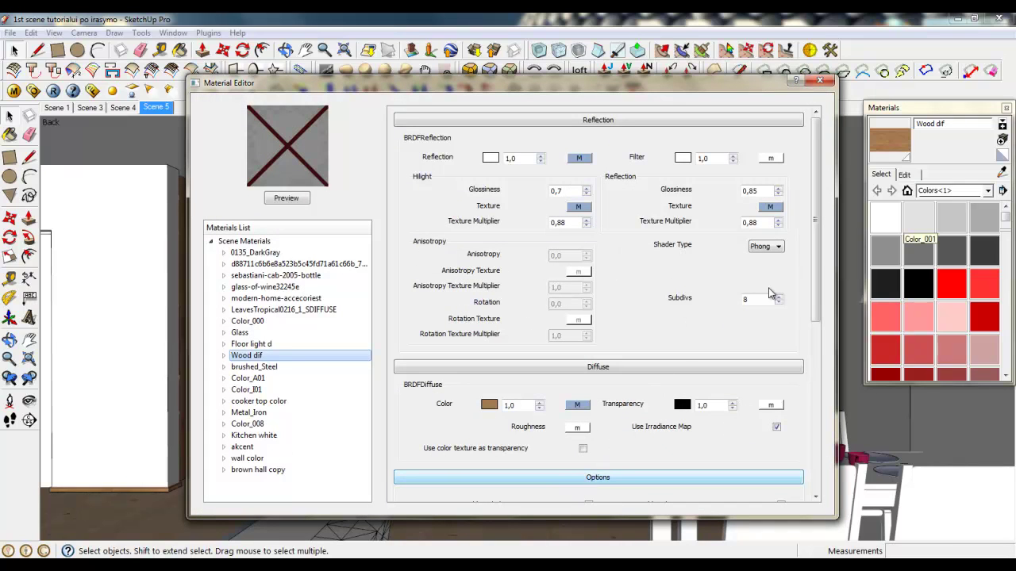
# Check the bump map settings of the Wood dif material and close the material editor.
pyautogui.scroll(-5, 823, 423)
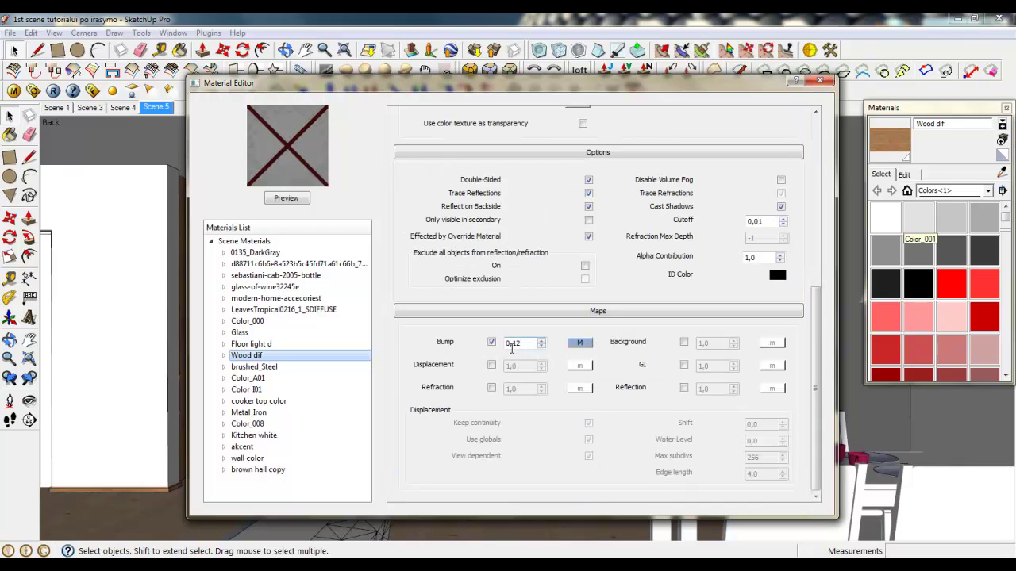
pyautogui.click(492, 343)
pyautogui.scroll(5, 811, 115)
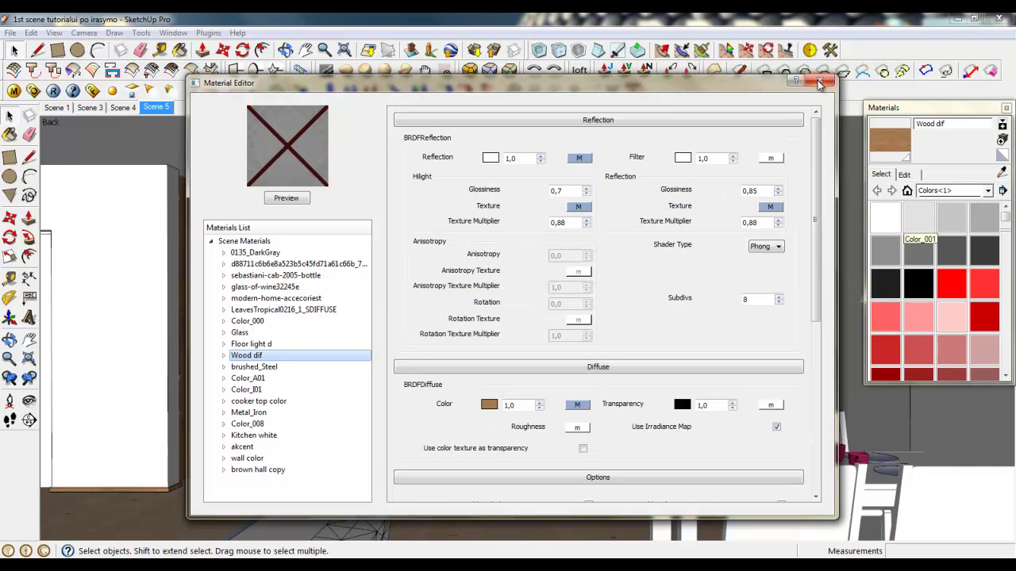
pyautogui.click(820, 80)
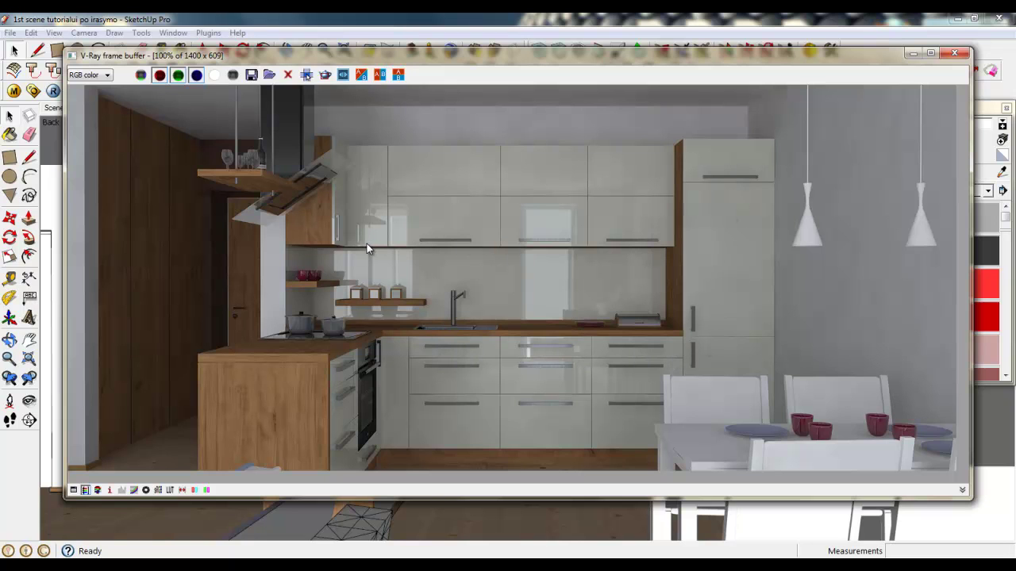
# Close the rendered image and open the upper drawer handle below the sink for editing.
pyautogui.click(949, 53)
pyautogui.scroll(4, 478, 375)
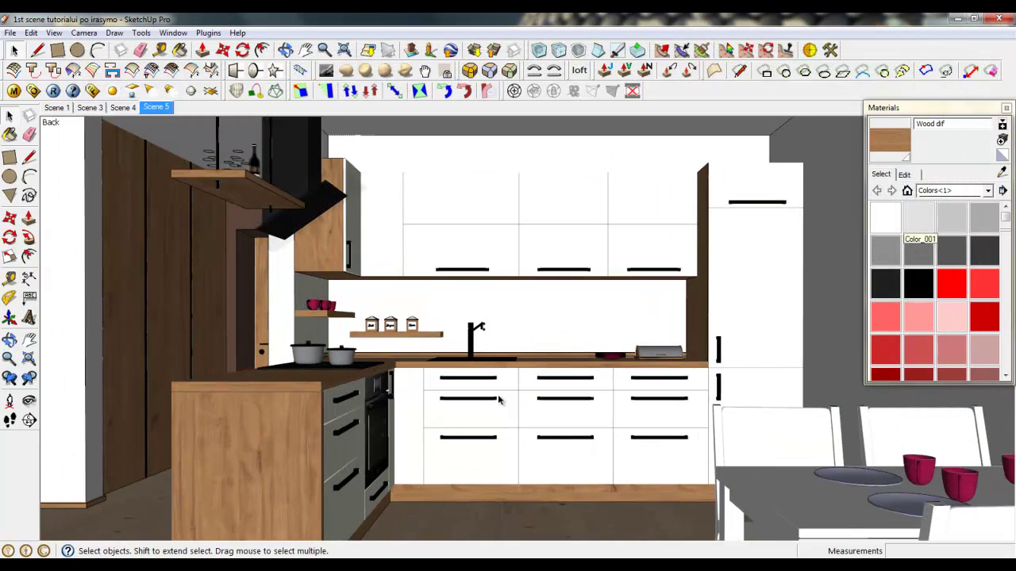
pyautogui.scroll(5, 478, 375)
pyautogui.moveTo(453, 374); pyautogui.dragTo(484, 359, button='middle')
pyautogui.doubleClick(476, 366)
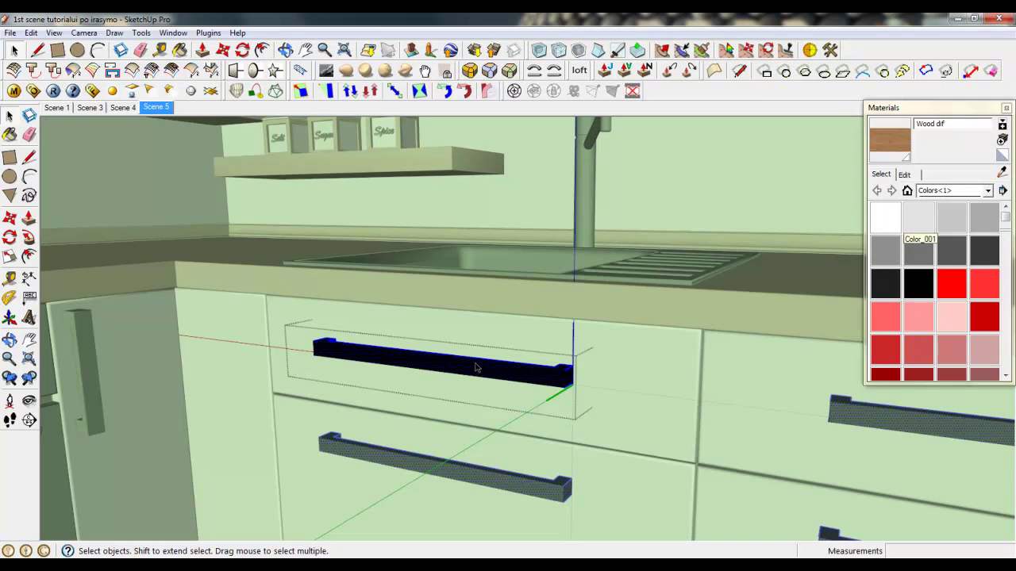
# Paint the opened drawer handle with the in-model material cooker top color.
pyautogui.click(907, 190)
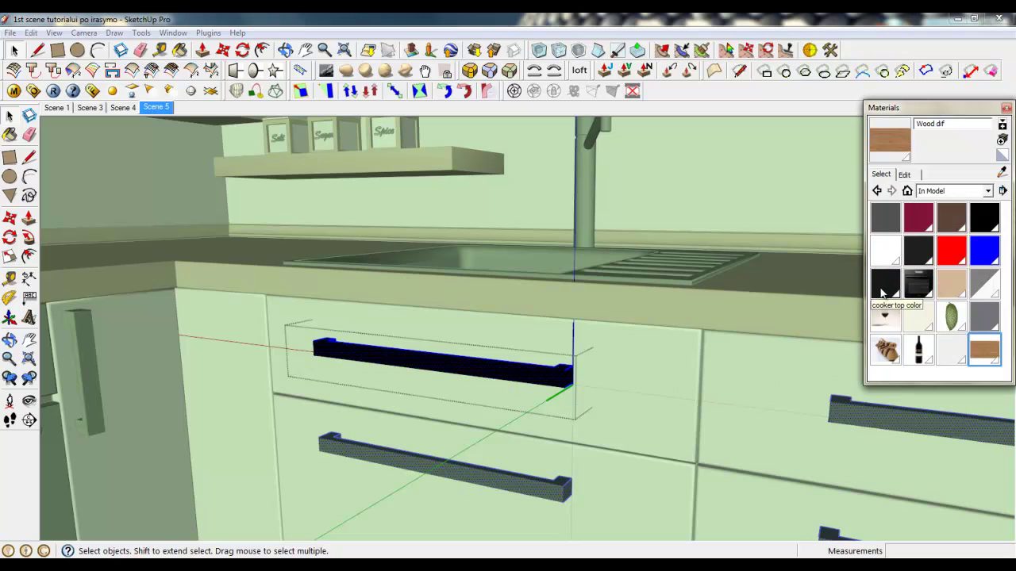
pyautogui.click(885, 283)
pyautogui.click(554, 373)
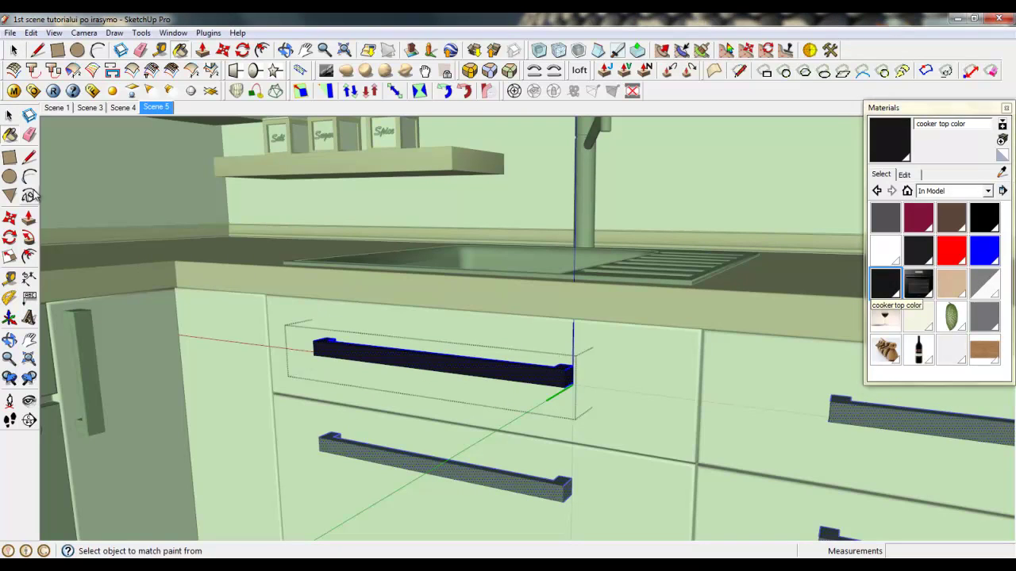
# Darken the diffuse color of the cooker top color material to RGB 8, 8, 8 and close the material editor.
pyautogui.click(13, 91)
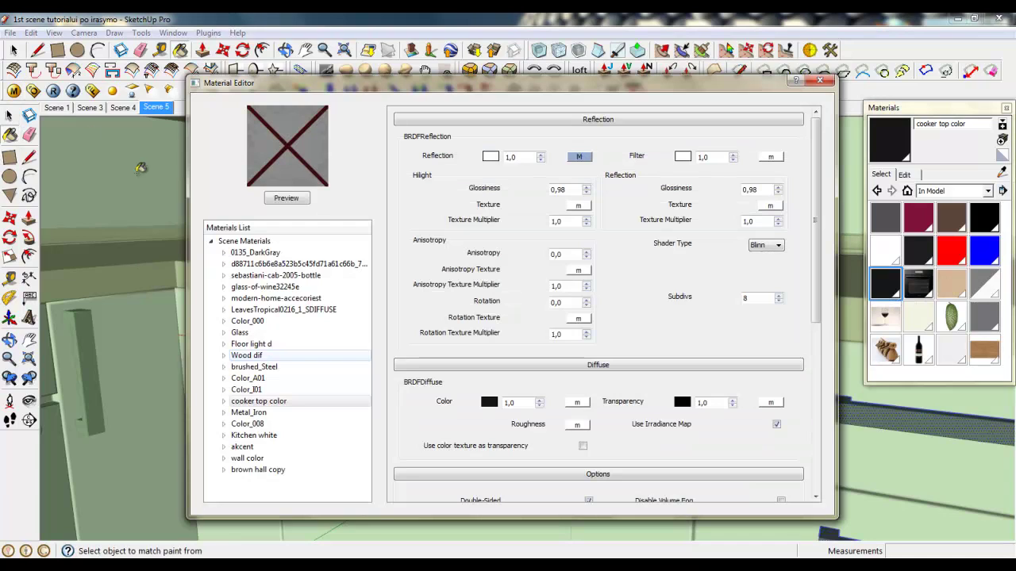
pyautogui.click(262, 399)
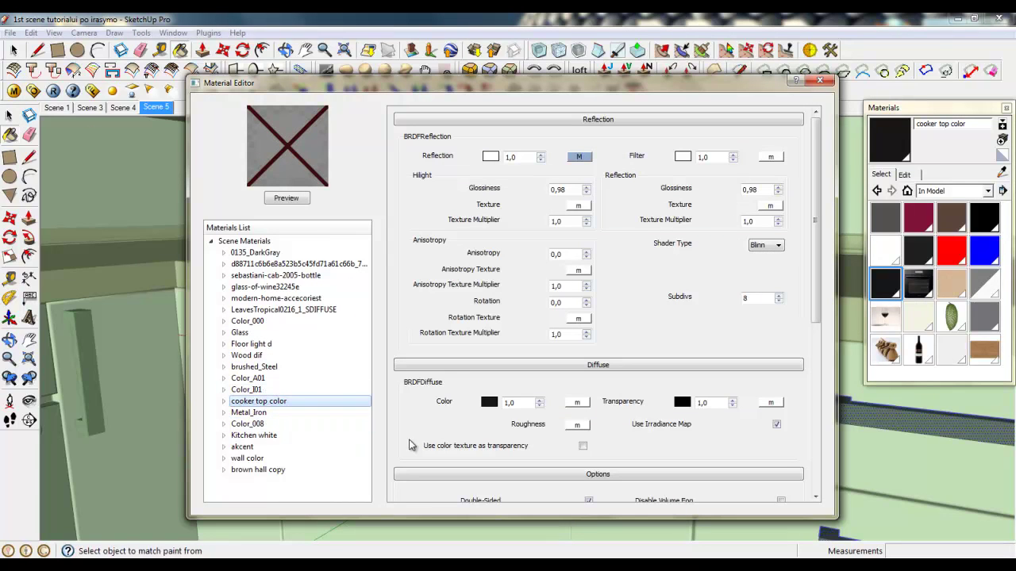
pyautogui.click(489, 402)
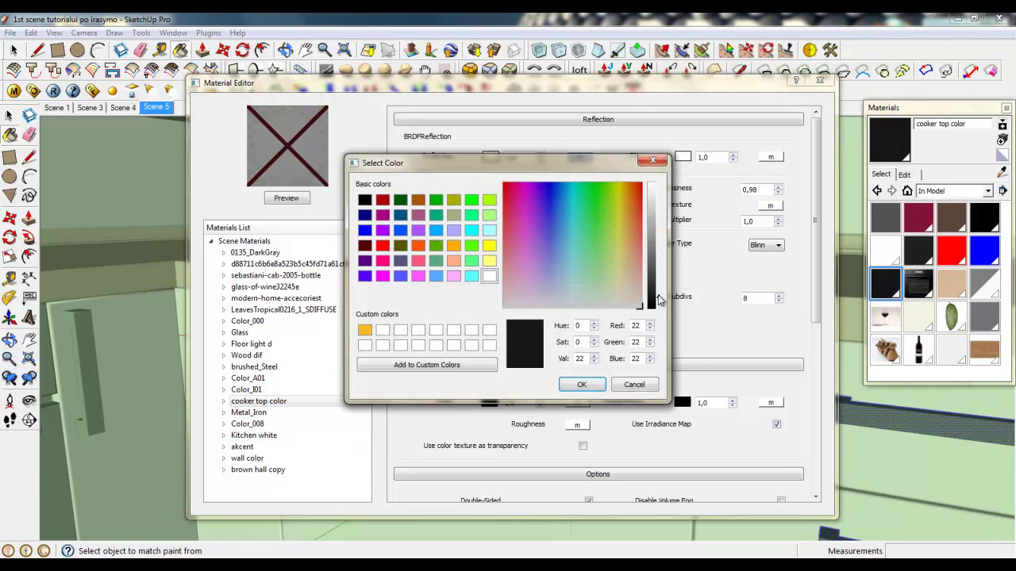
pyautogui.moveTo(657, 296); pyautogui.dragTo(659, 309)
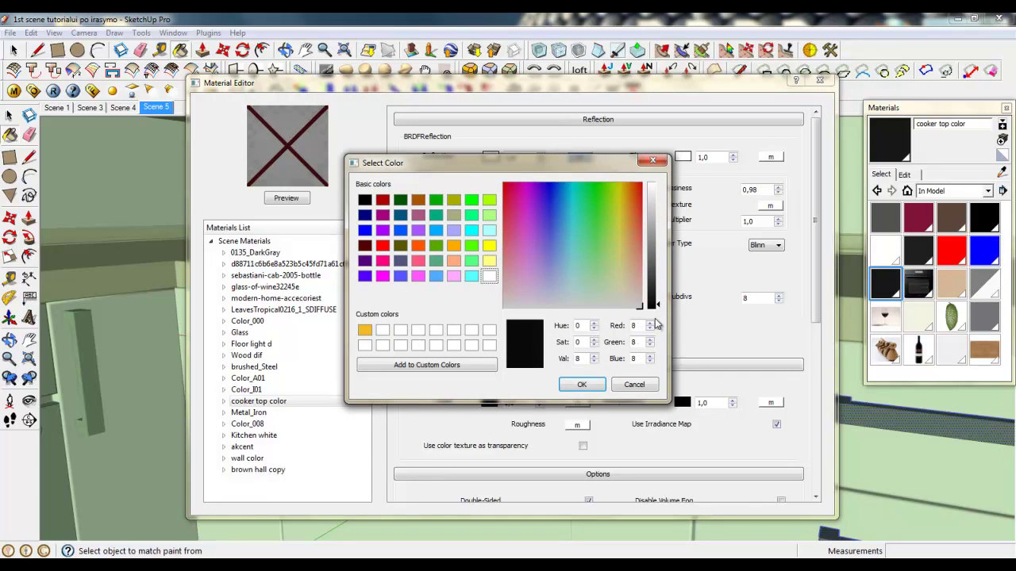
pyautogui.click(583, 385)
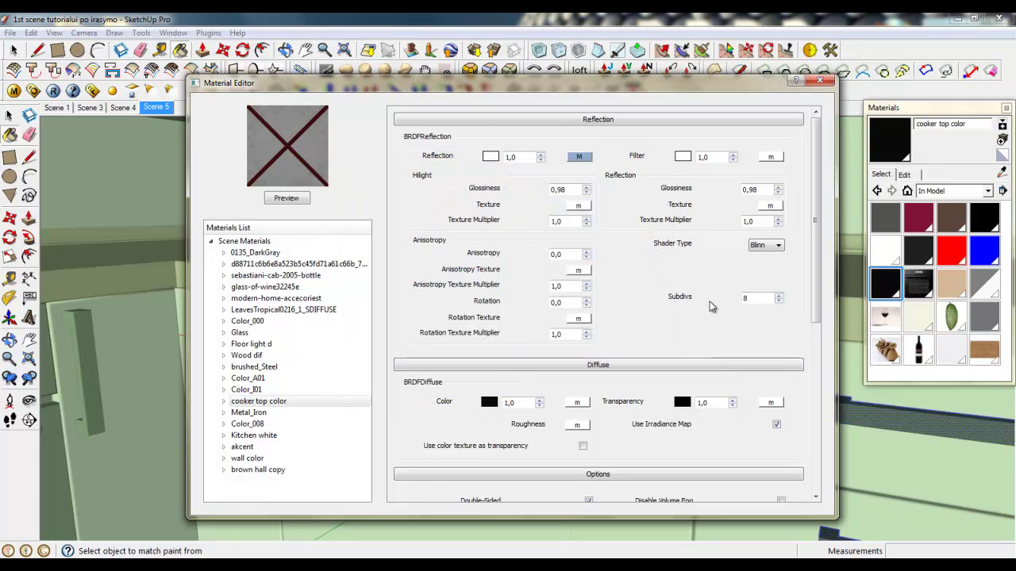
pyautogui.click(819, 80)
# Close the opened drawer handle and its parent group to return to the whole kitchen model.
pyautogui.moveTo(458, 329); pyautogui.dragTo(465, 419, button='middle')
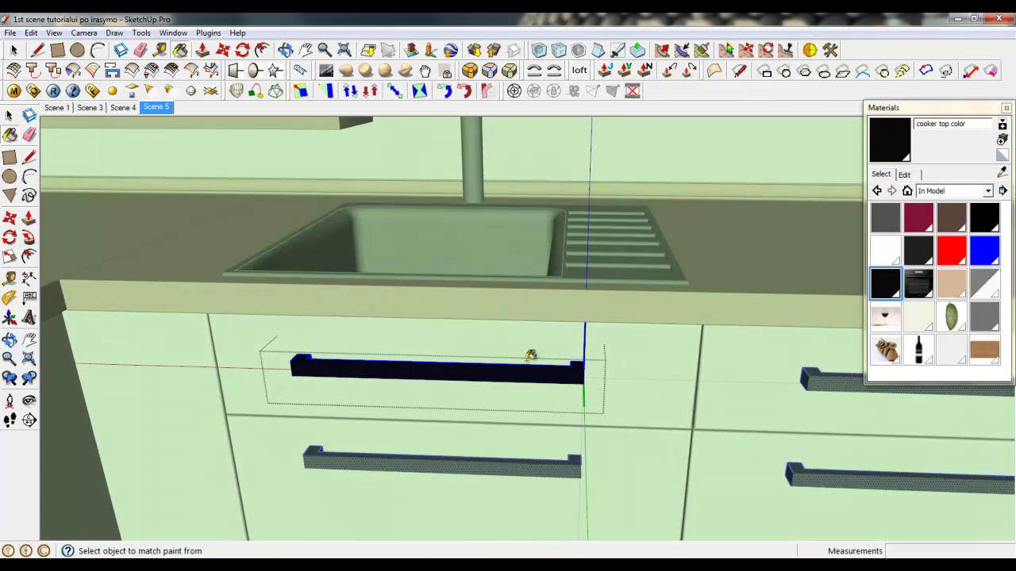
pyautogui.rightClick(161, 175)
pyautogui.click(189, 181)
pyautogui.rightClick(204, 176)
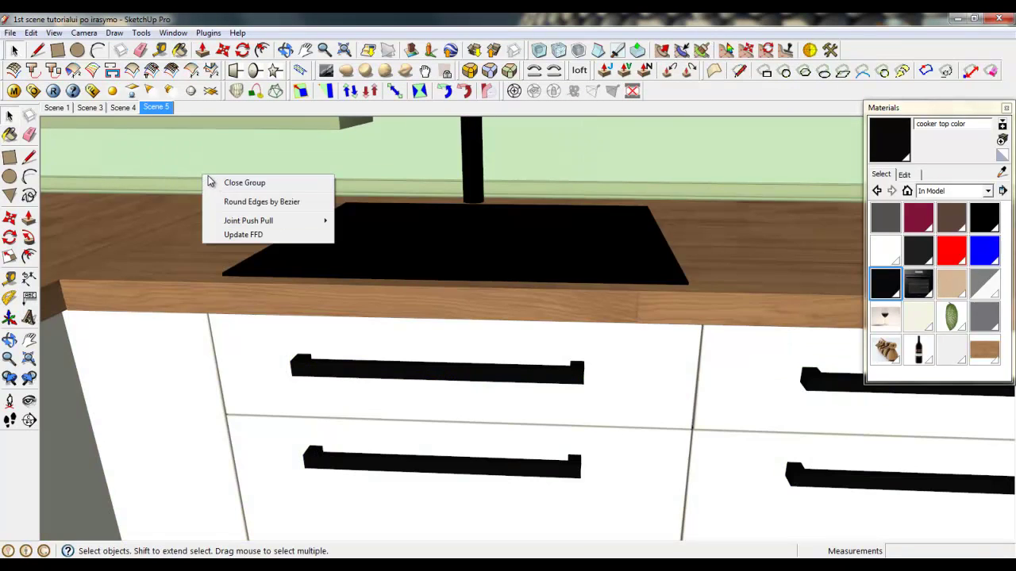
pyautogui.click(226, 181)
pyautogui.scroll(-5, 577, 337)
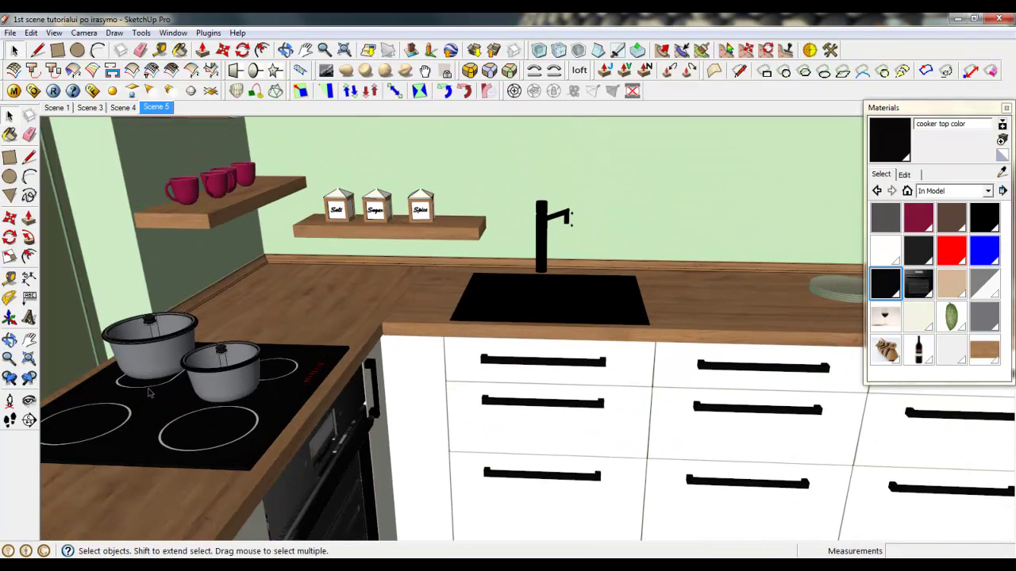
# Load Metal_Chrome.vismat from the Metal folder of vismat_material_collection into the V-Ray scene materials.
pyautogui.click(13, 89)
pyautogui.rightClick(236, 240)
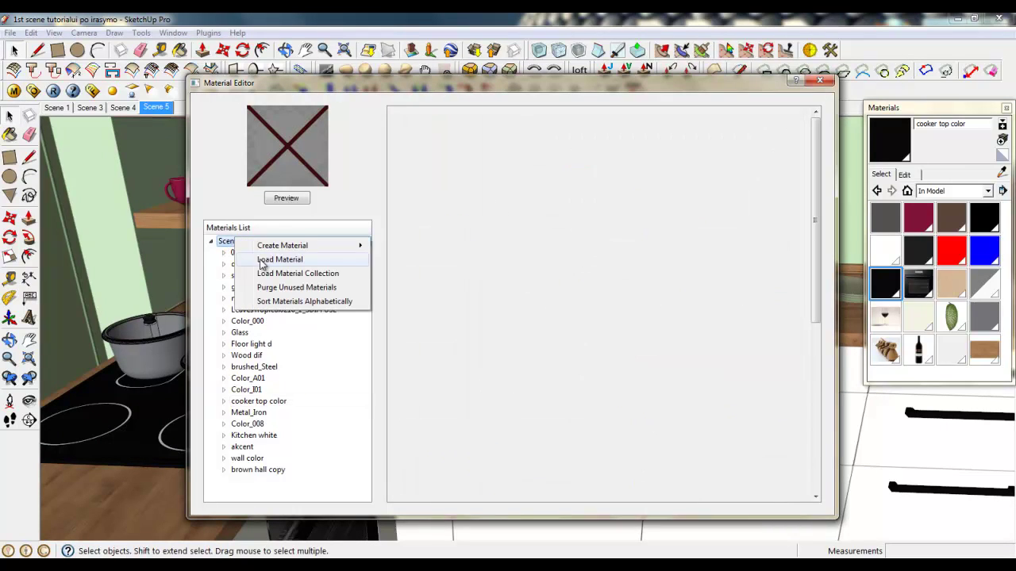
pyautogui.click(270, 260)
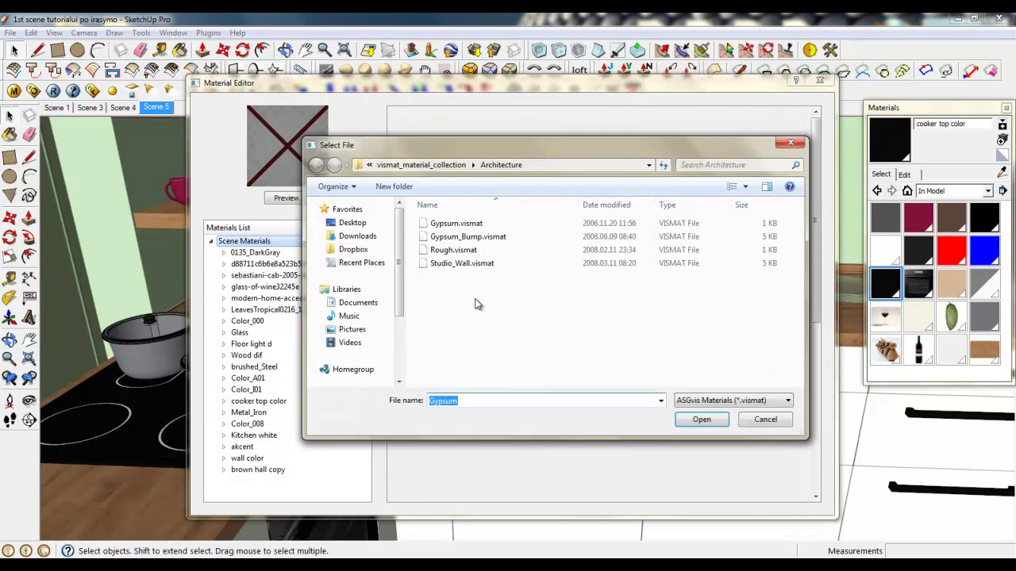
pyautogui.click(445, 165)
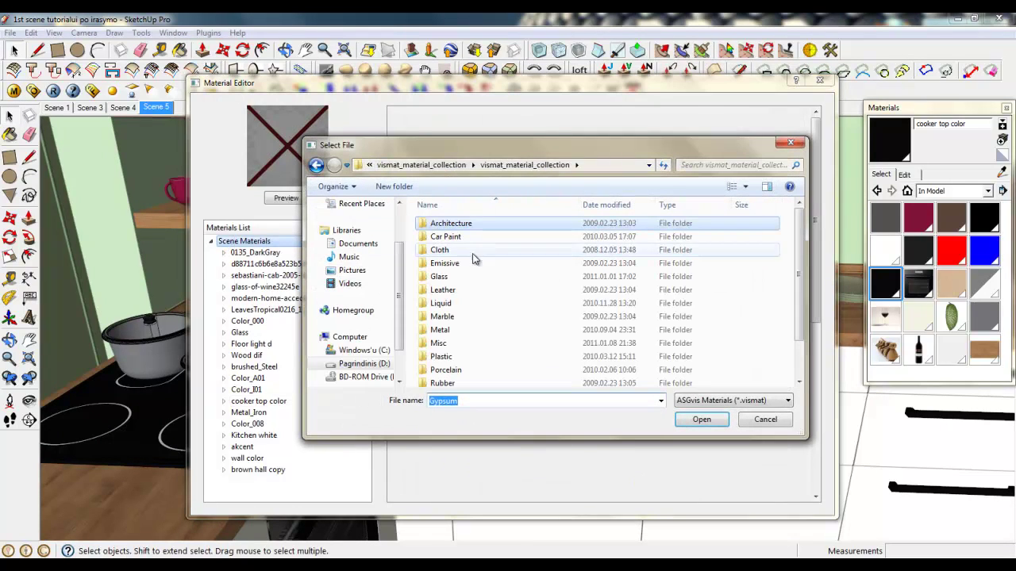
pyautogui.click(457, 331)
pyautogui.doubleClick(457, 330)
pyautogui.click(516, 353)
pyautogui.scroll(-5, 806, 289)
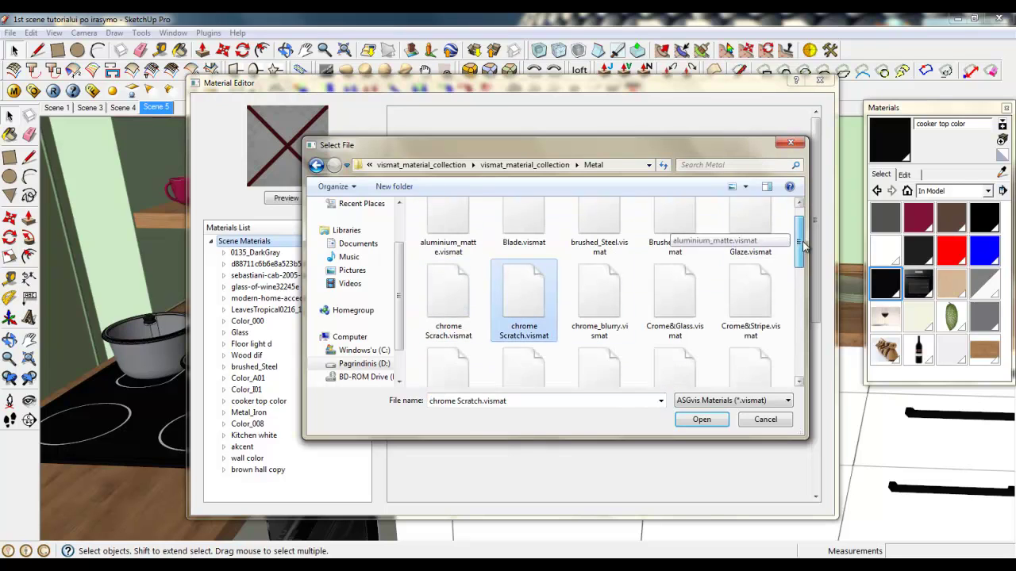
pyautogui.scroll(-1, 809, 296)
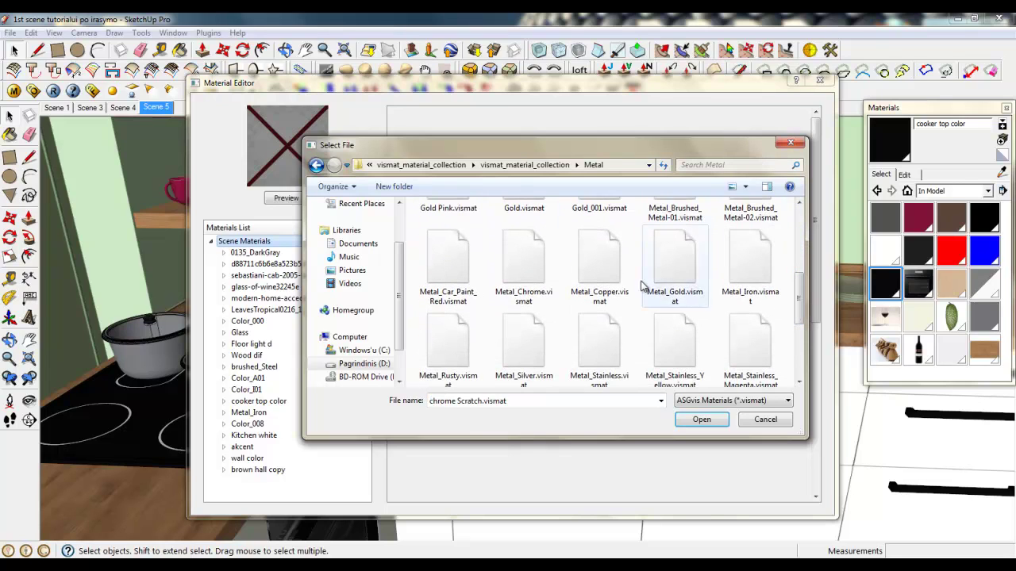
pyautogui.click(524, 262)
pyautogui.click(699, 420)
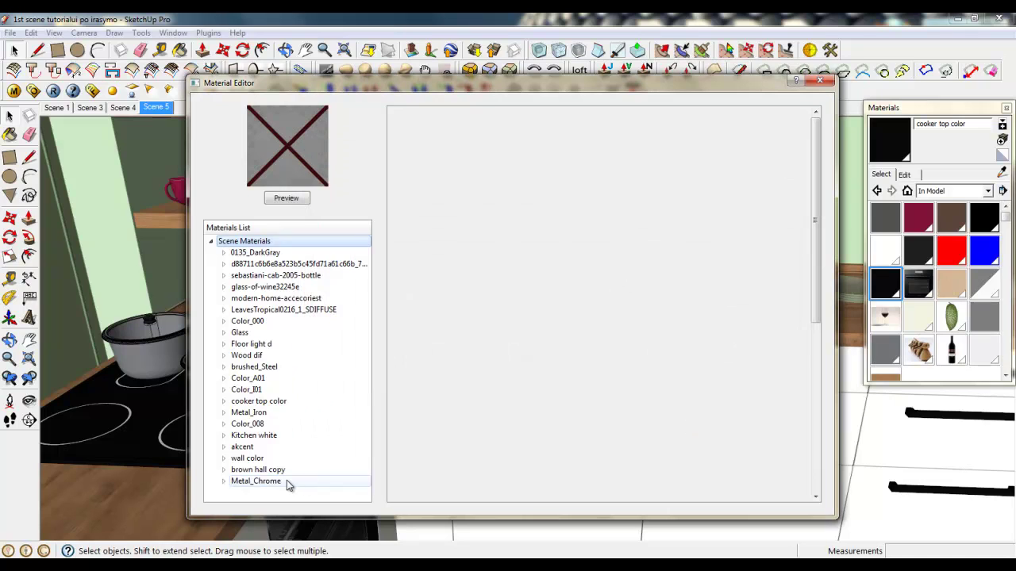
pyautogui.click(820, 80)
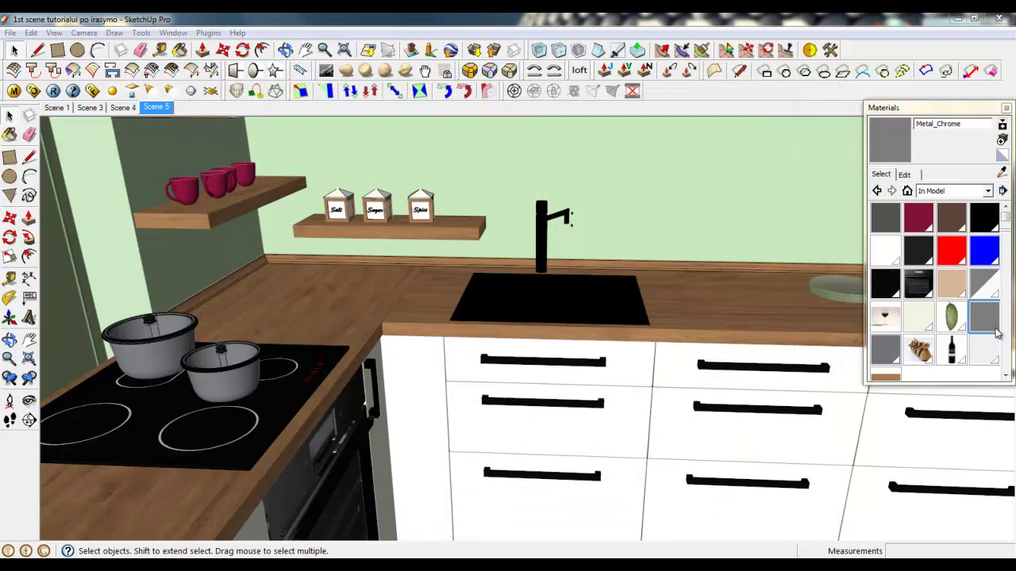
# Darken the diffuse color of the Metal_Chrome material to RGB 6, 6, 6 and close the material editor.
pyautogui.click(14, 90)
pyautogui.click(489, 402)
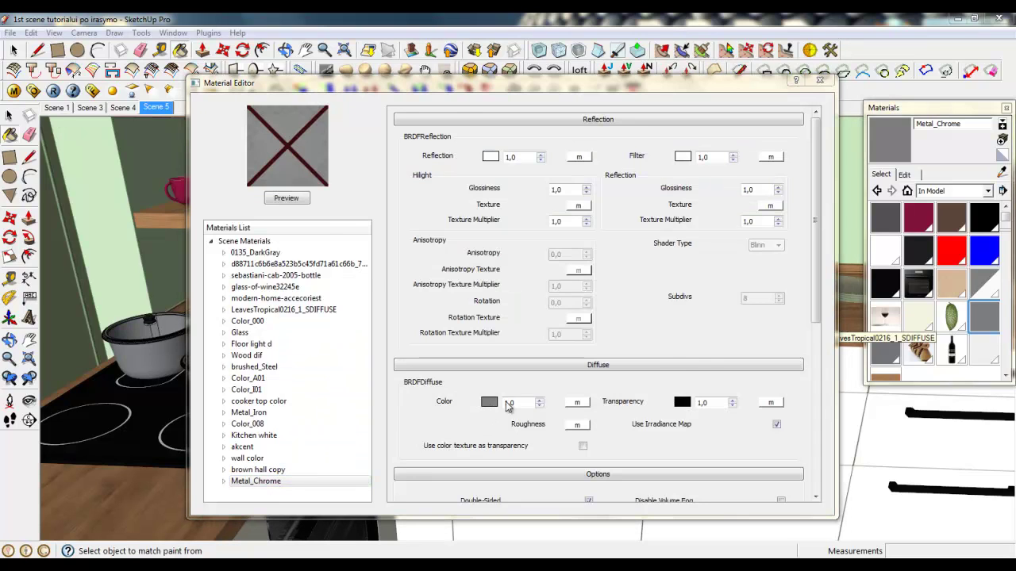
pyautogui.moveTo(659, 259); pyautogui.dragTo(663, 312)
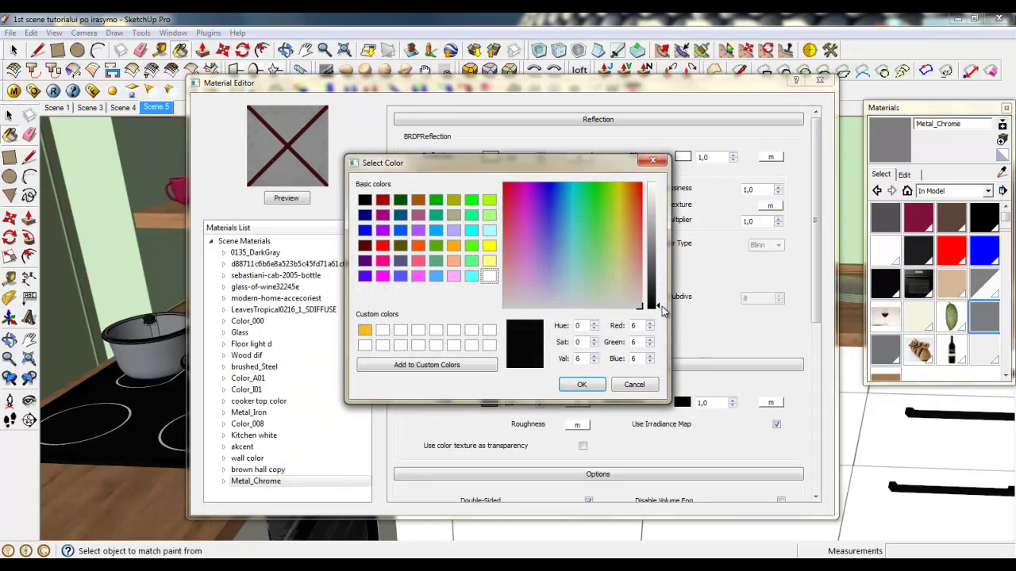
pyautogui.click(582, 384)
pyautogui.click(820, 80)
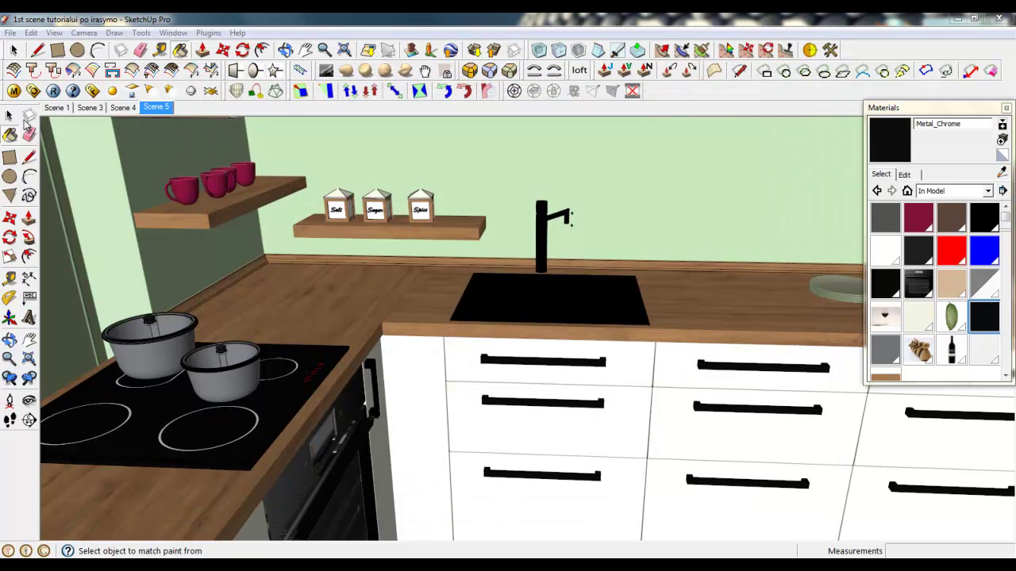
# Open the smaller pot on the cooktop for editing and paint its body with the Metal_Chrome material.
pyautogui.press('space')
pyautogui.scroll(2, 143, 385)
pyautogui.doubleClick(233, 387)
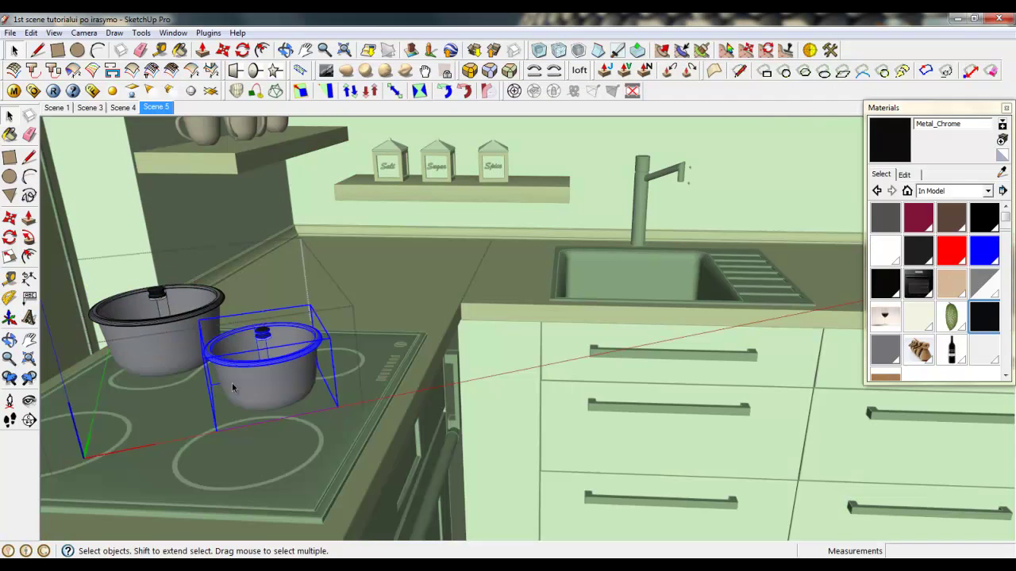
pyautogui.tripleClick(233, 387)
pyautogui.scroll(3, 232, 386)
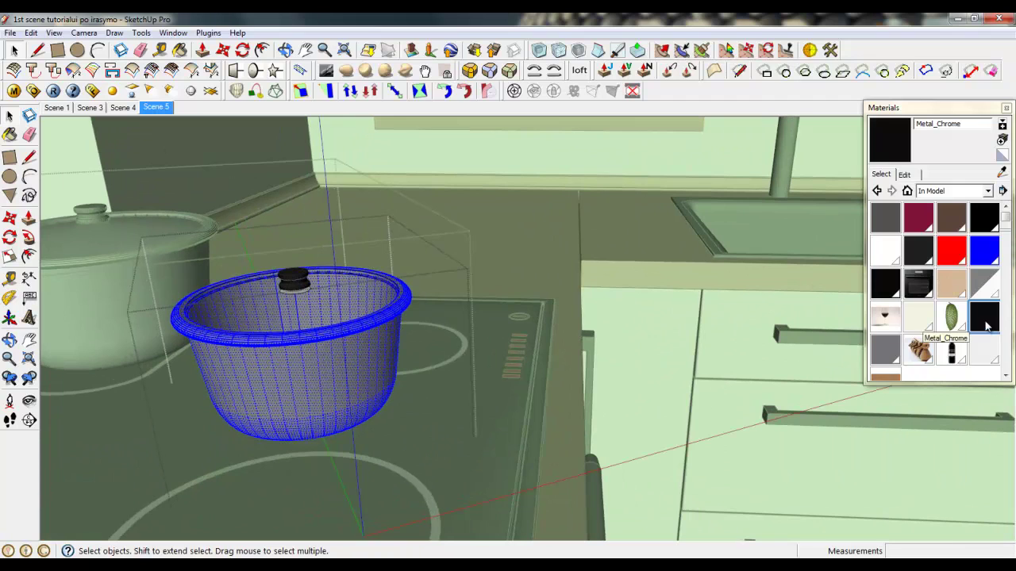
pyautogui.click(1002, 171)
pyautogui.click(392, 374)
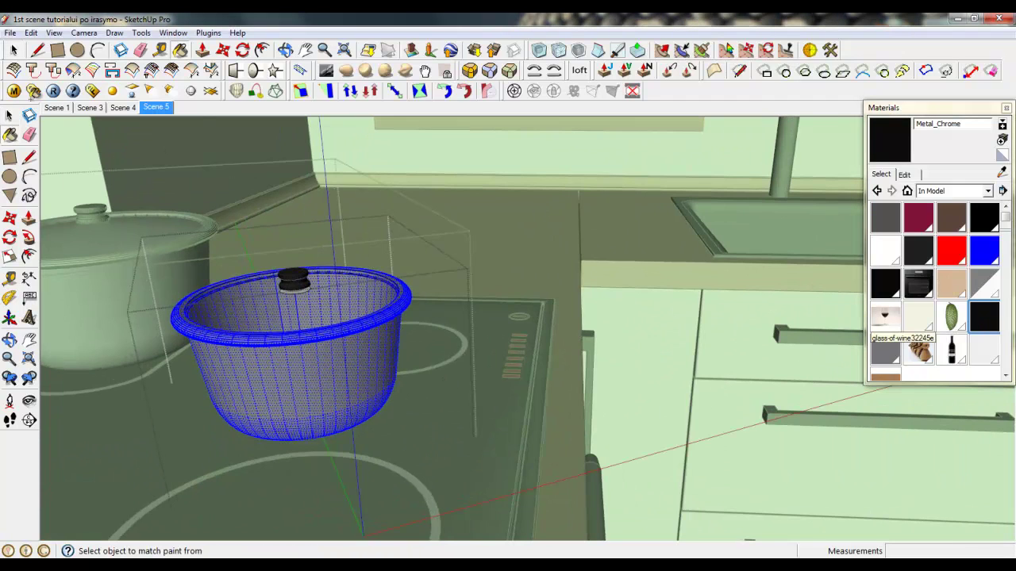
# Open the larger pot on the cooktop and paint its body with the Metal_Chrome material.
pyautogui.click(10, 115)
pyautogui.click(109, 317)
pyautogui.doubleClick(110, 316)
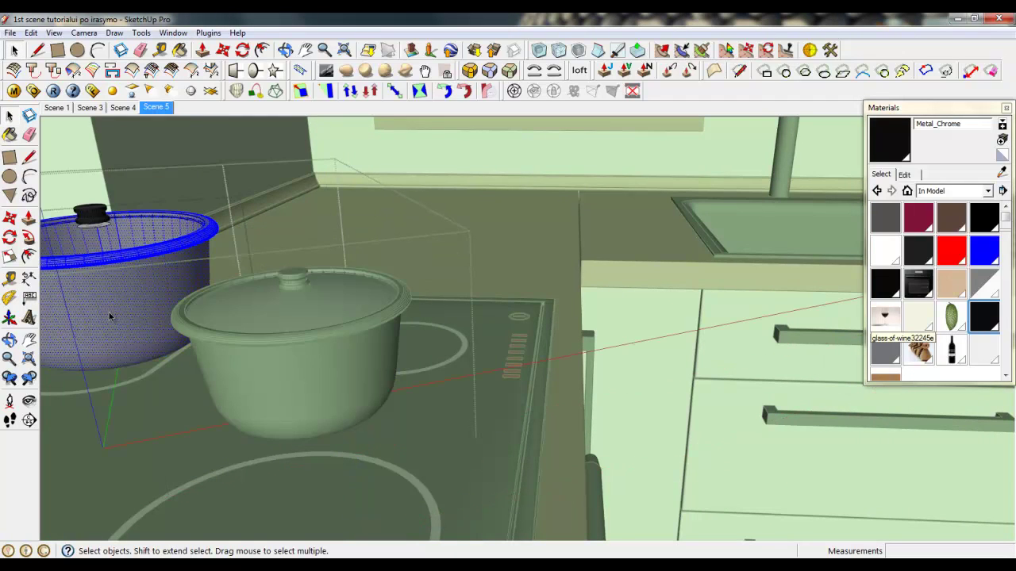
pyautogui.click(1002, 171)
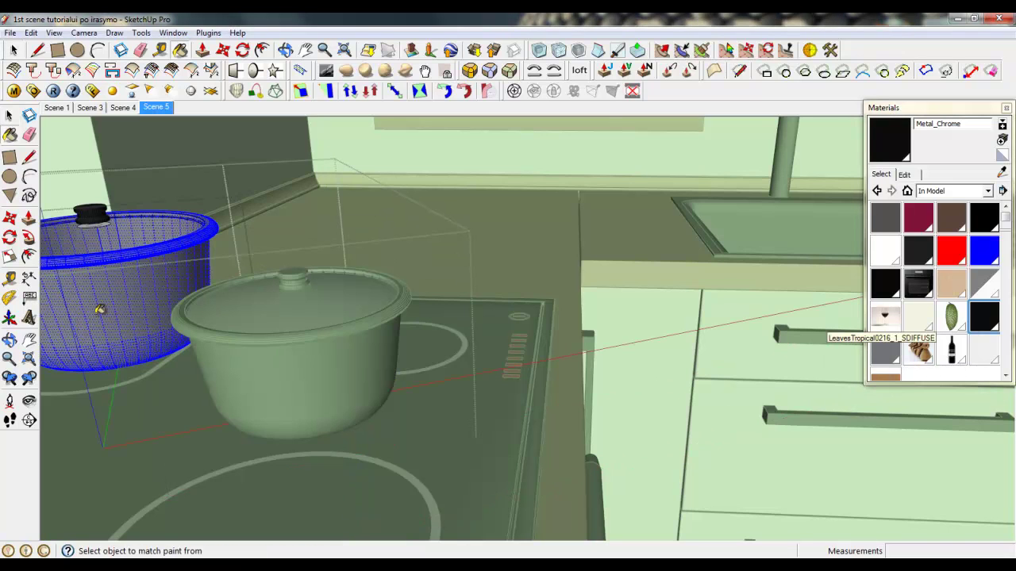
pyautogui.click(97, 284)
# Close the larger pot and its parent group to leave group editing.
pyautogui.press('space')
pyautogui.rightClick(312, 194)
pyautogui.click(321, 205)
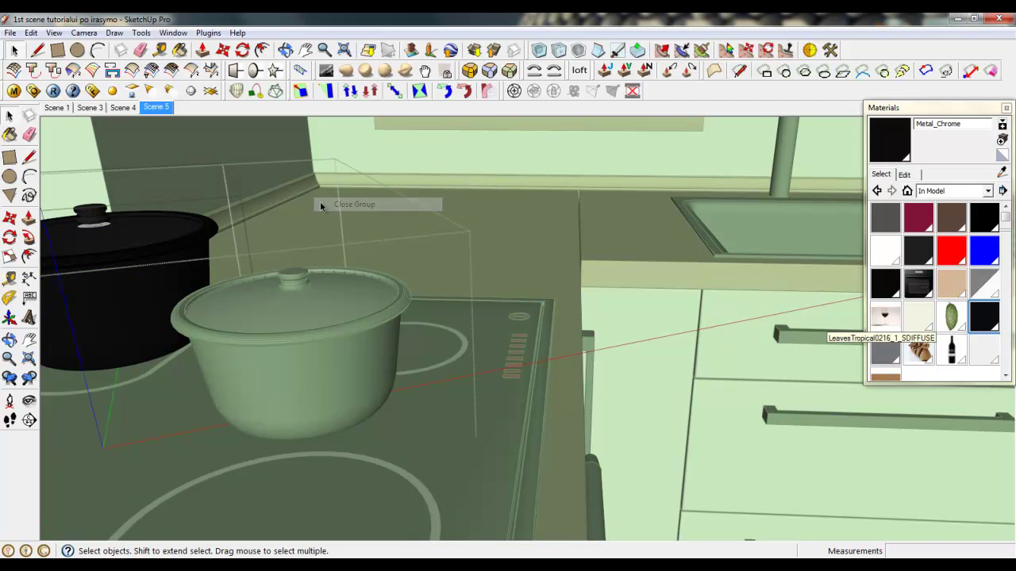
pyautogui.scroll(-4, 151, 254)
pyautogui.rightClick(257, 221)
pyautogui.click(277, 231)
# Paint the front suspension rod of the hanging shelf beside the range hood with Metal_Chrome.
pyautogui.scroll(4, 712, 206)
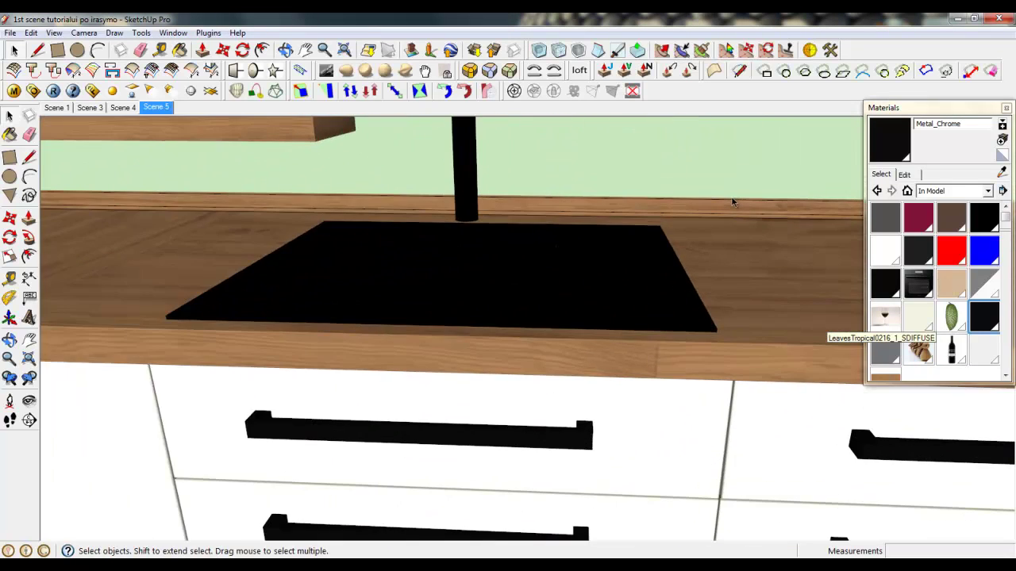
pyautogui.scroll(-6, 664, 270)
pyautogui.moveTo(422, 387); pyautogui.dragTo(411, 361, button='middle')
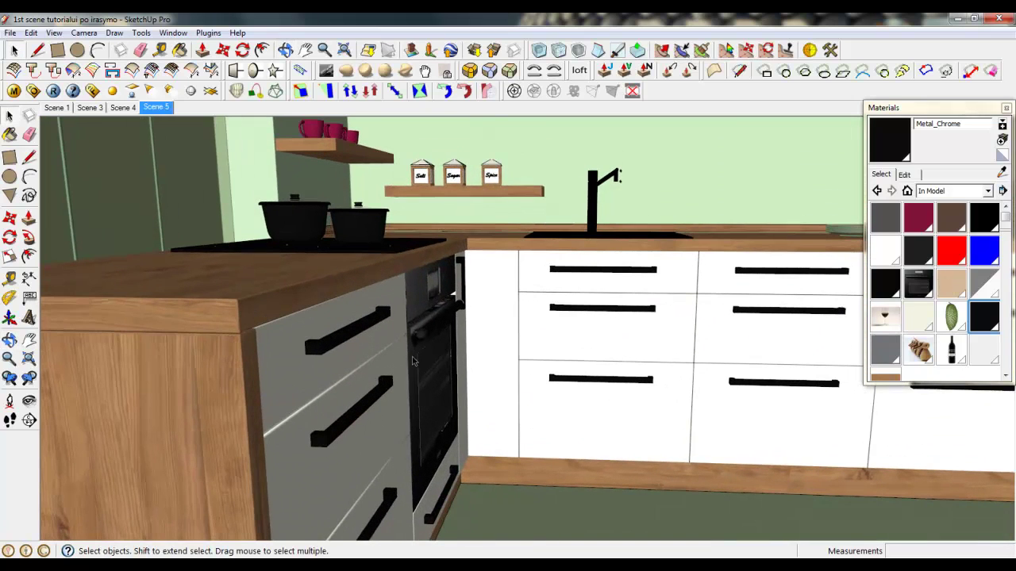
pyautogui.scroll(-2, 490, 480)
pyautogui.click(29, 401)
pyautogui.moveTo(230, 428); pyautogui.dragTo(220, 270)
pyautogui.click(15, 50)
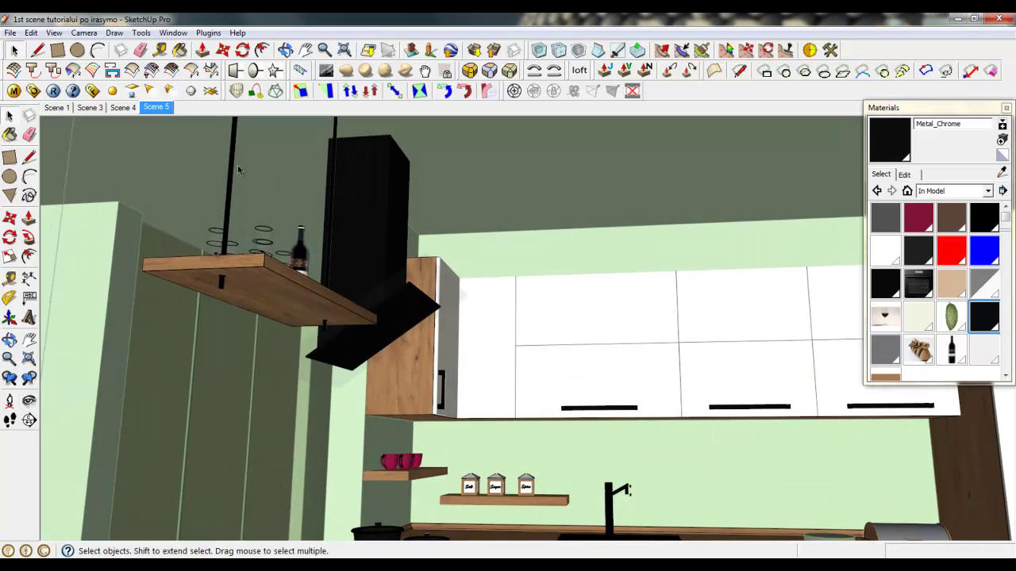
pyautogui.click(231, 167)
pyautogui.click(977, 322)
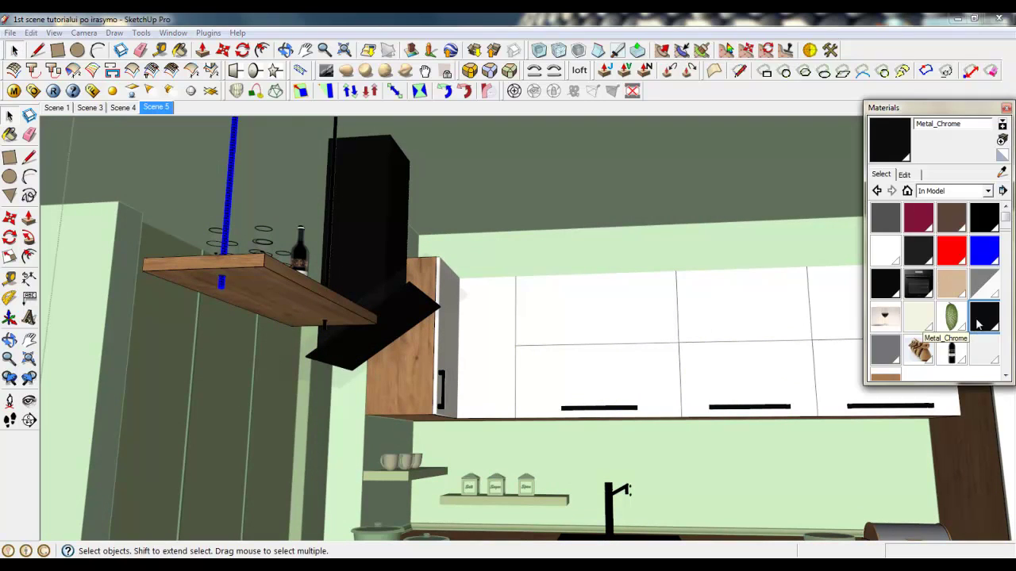
pyautogui.click(232, 187)
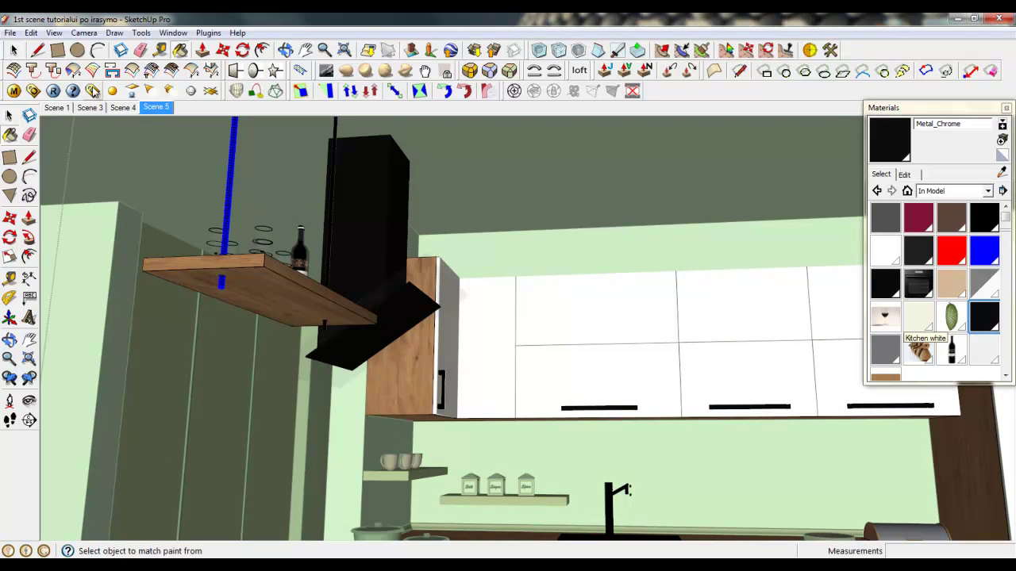
# Paint the other suspension rod of the hanging shelf with Metal_Chrome and close the open groups.
pyautogui.click(14, 50)
pyautogui.click(332, 201)
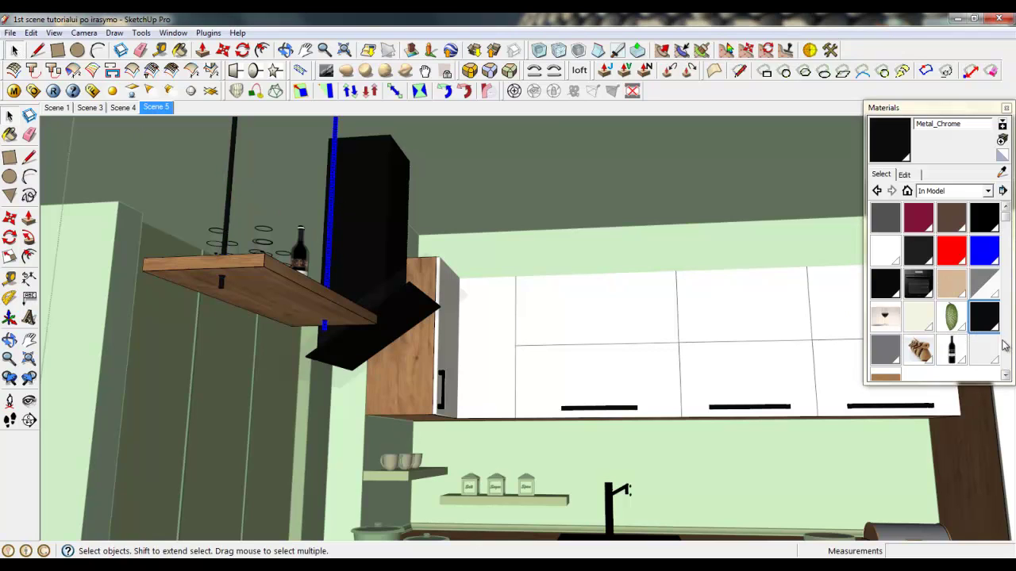
pyautogui.press('b')
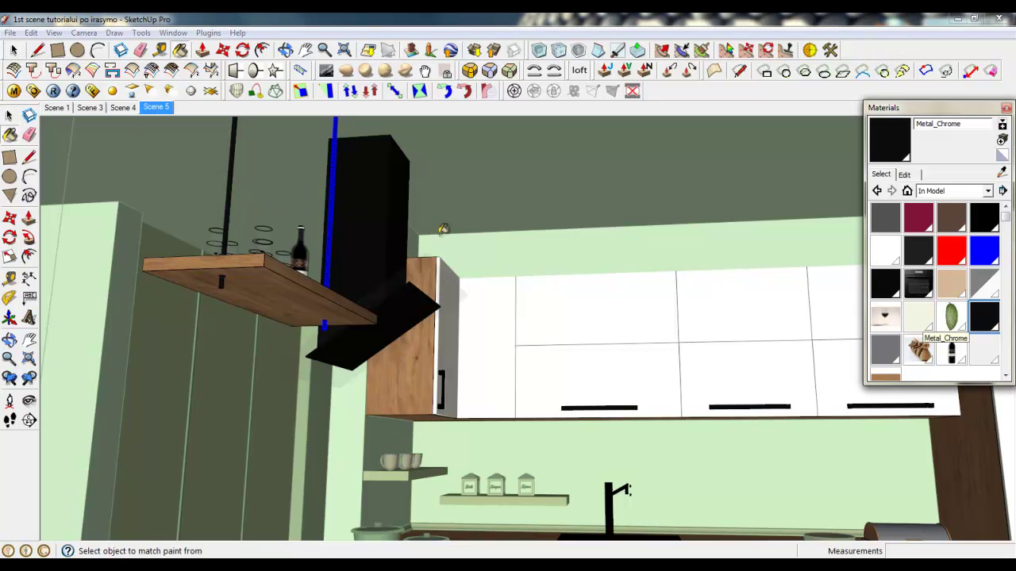
pyautogui.click(13, 50)
pyautogui.rightClick(176, 133)
pyautogui.click(185, 142)
pyautogui.rightClick(193, 151)
pyautogui.click(202, 161)
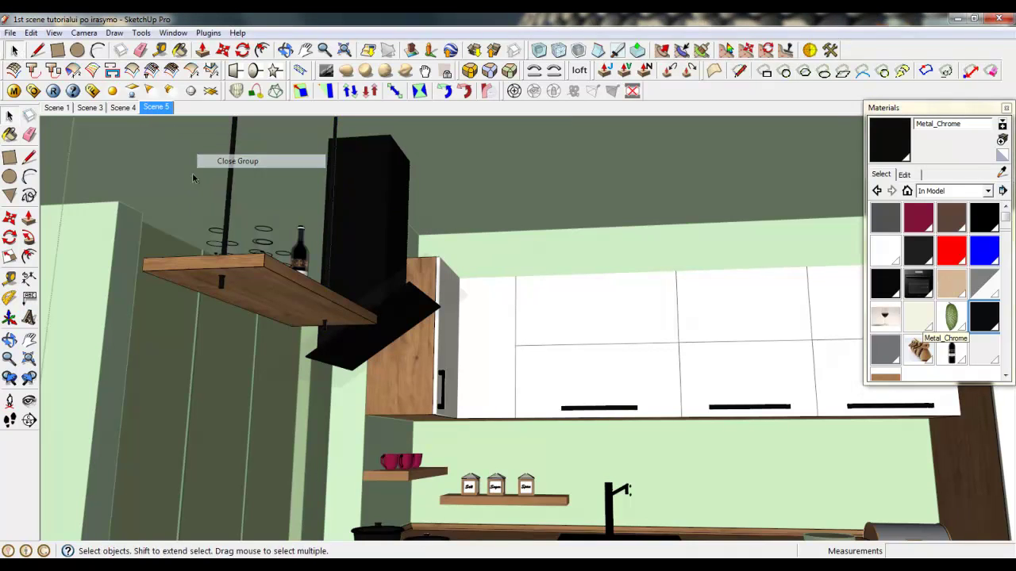
# Render the Scene 5 view with V-Ray, review the new materials and close the frame buffer.
pyautogui.click(157, 108)
pyautogui.click(94, 90)
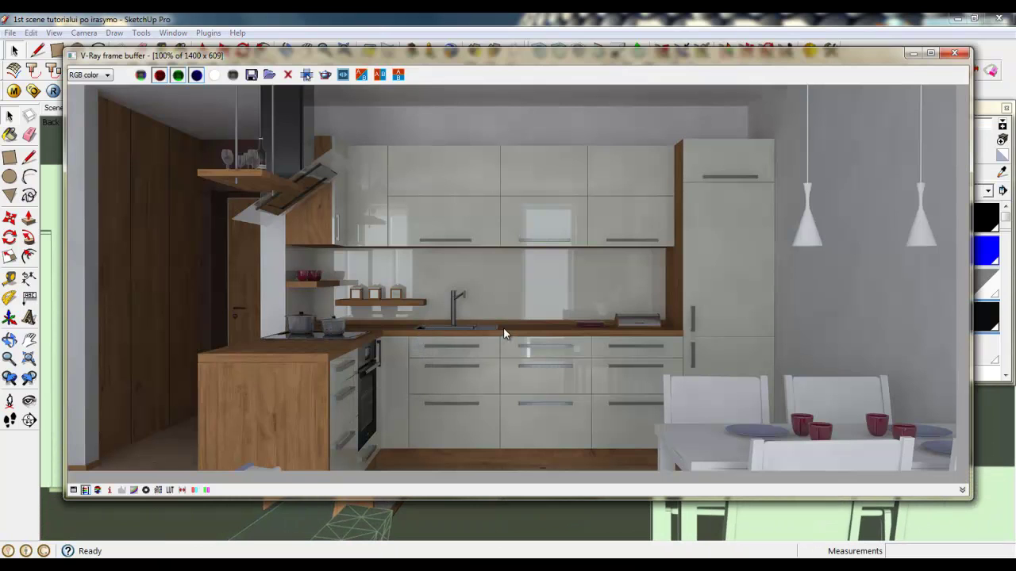
pyautogui.click(955, 53)
# Load the Metal_Iron.vismat material from the Metal collection into the scene materials and close the Material Editor.
pyautogui.click(13, 90)
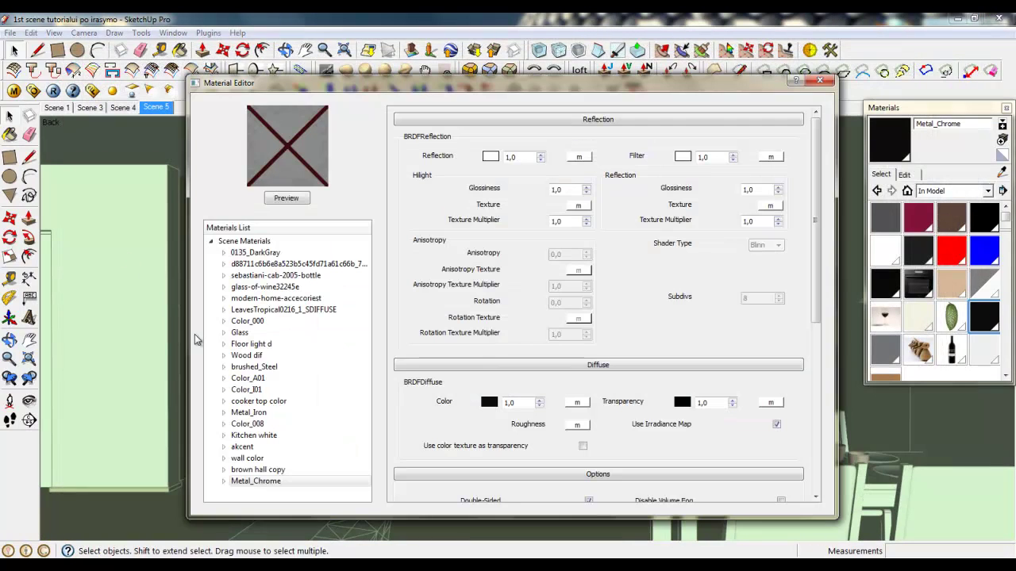
pyautogui.rightClick(267, 242)
pyautogui.click(293, 265)
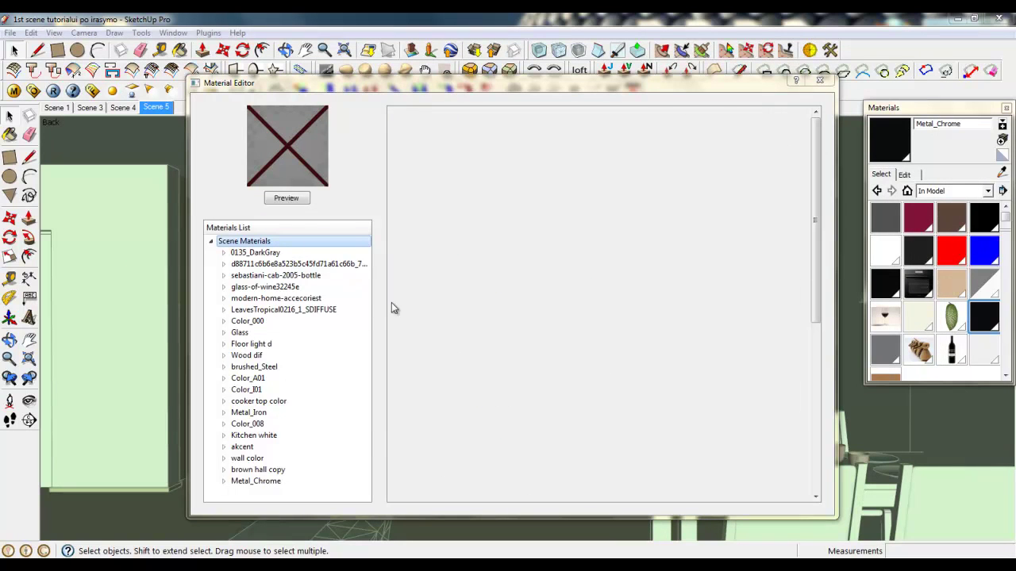
pyautogui.moveTo(801, 267); pyautogui.dragTo(800, 309)
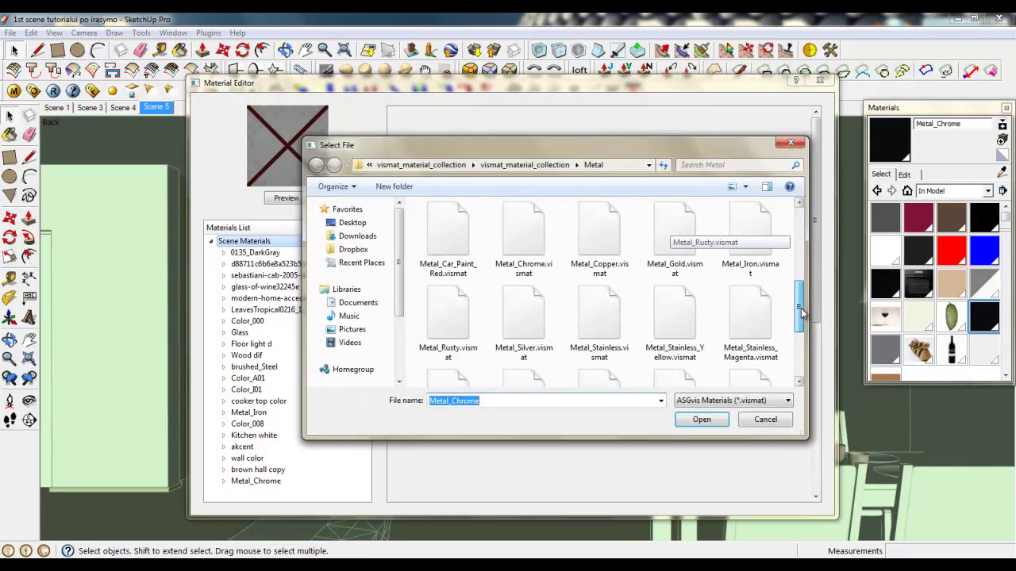
pyautogui.click(749, 238)
pyautogui.click(702, 419)
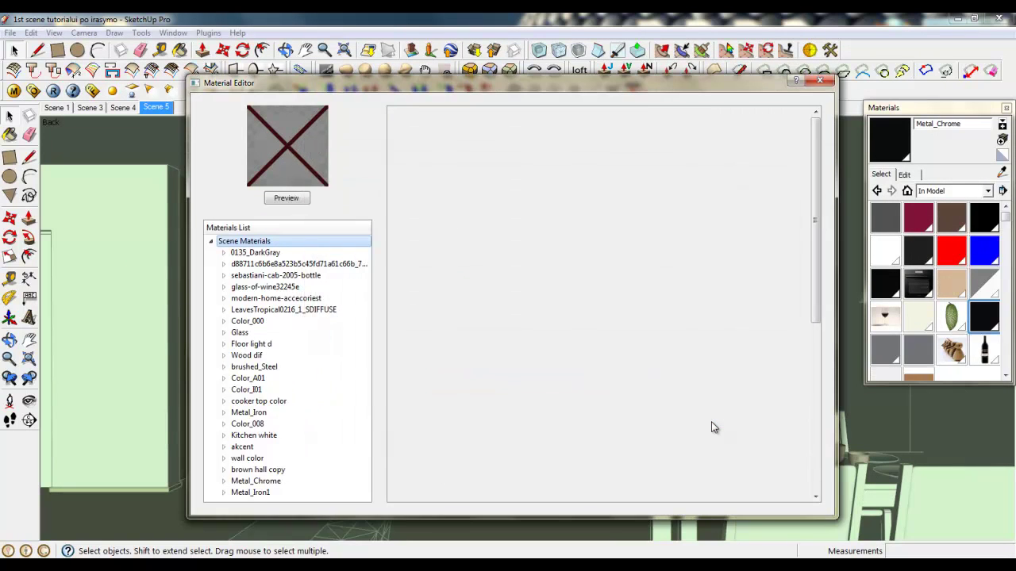
pyautogui.click(819, 80)
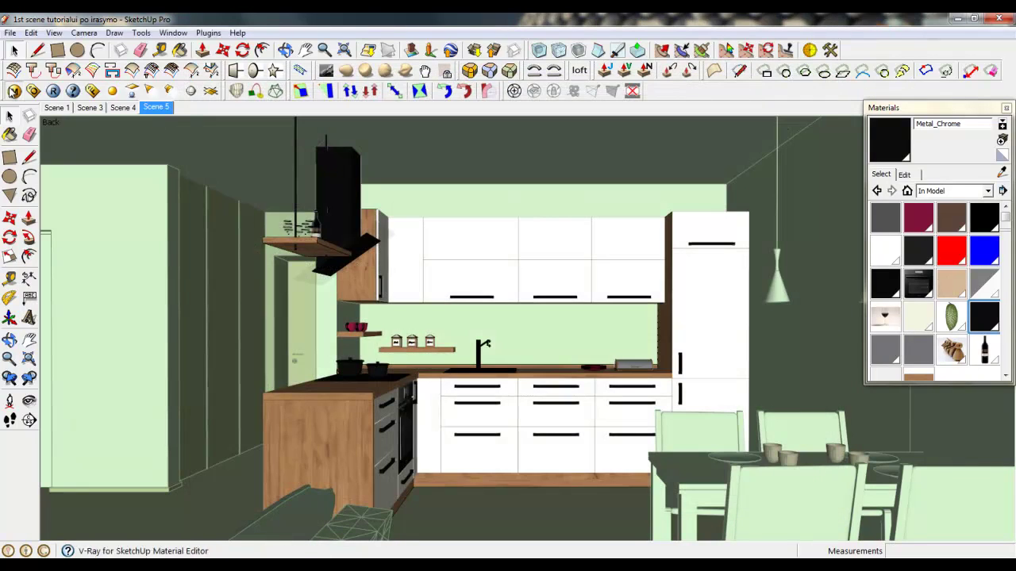
# Set the Metal_Iron material's diffuse color to a warm gray, RGB 102, 101, 88, and close the Material Editor.
pyautogui.click(15, 91)
pyautogui.click(260, 493)
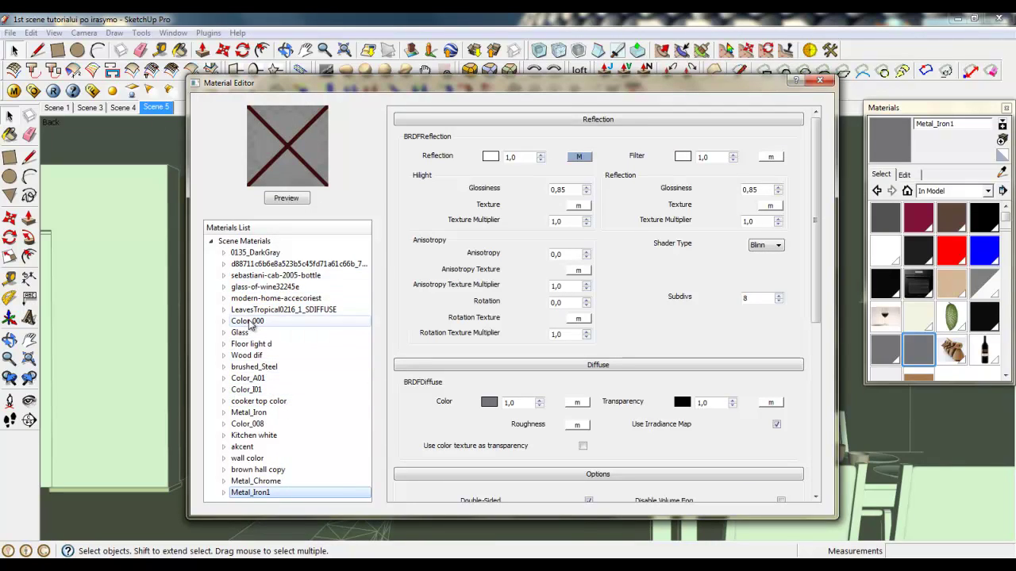
pyautogui.click(249, 413)
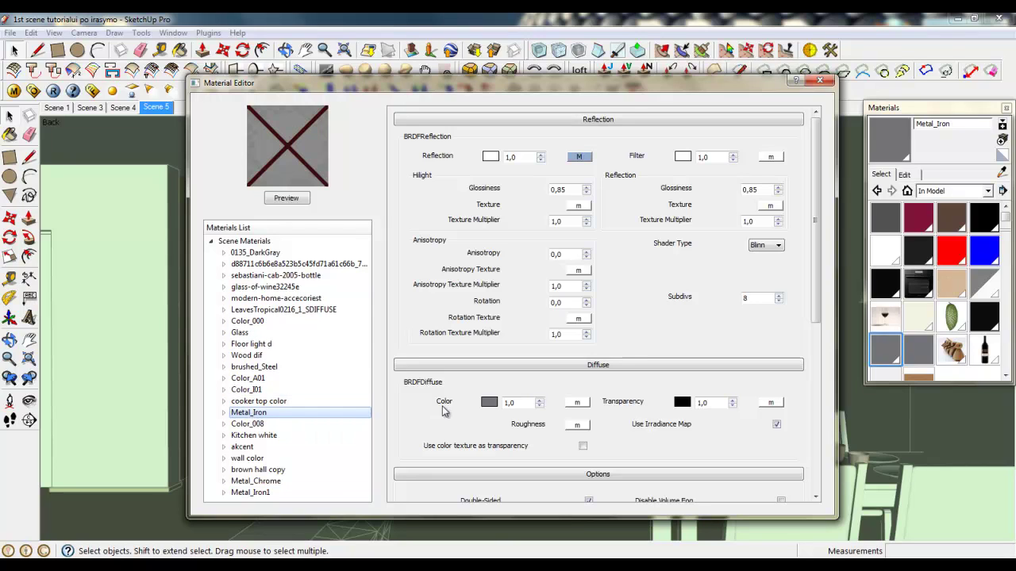
pyautogui.click(487, 403)
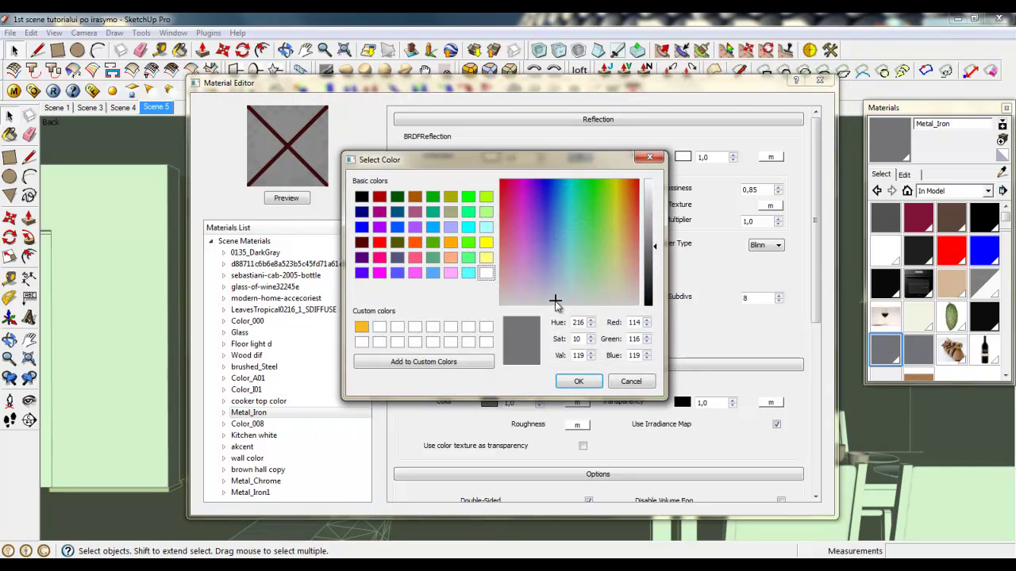
pyautogui.moveTo(587, 300); pyautogui.dragTo(609, 293)
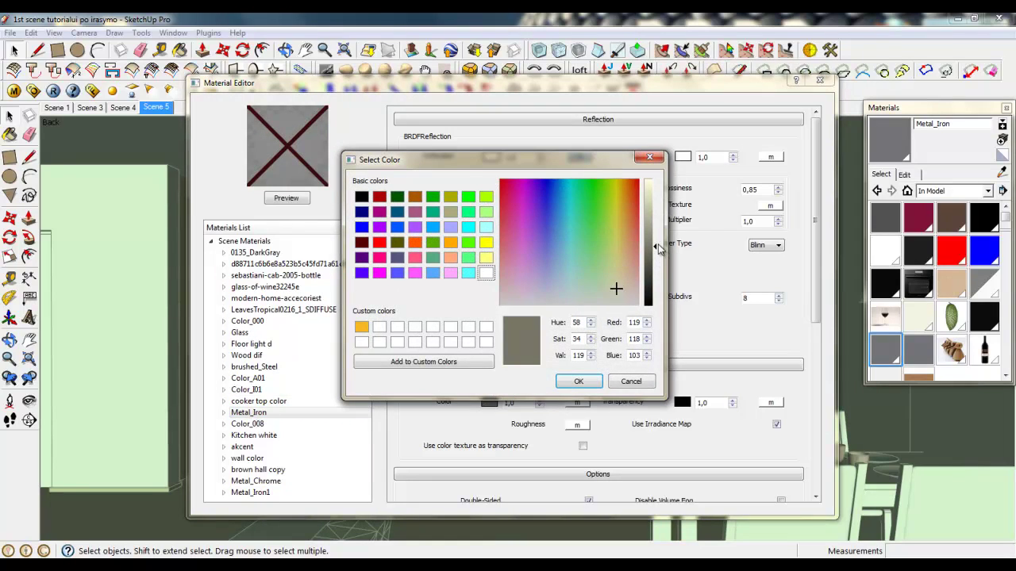
pyautogui.moveTo(656, 251); pyautogui.dragTo(655, 260)
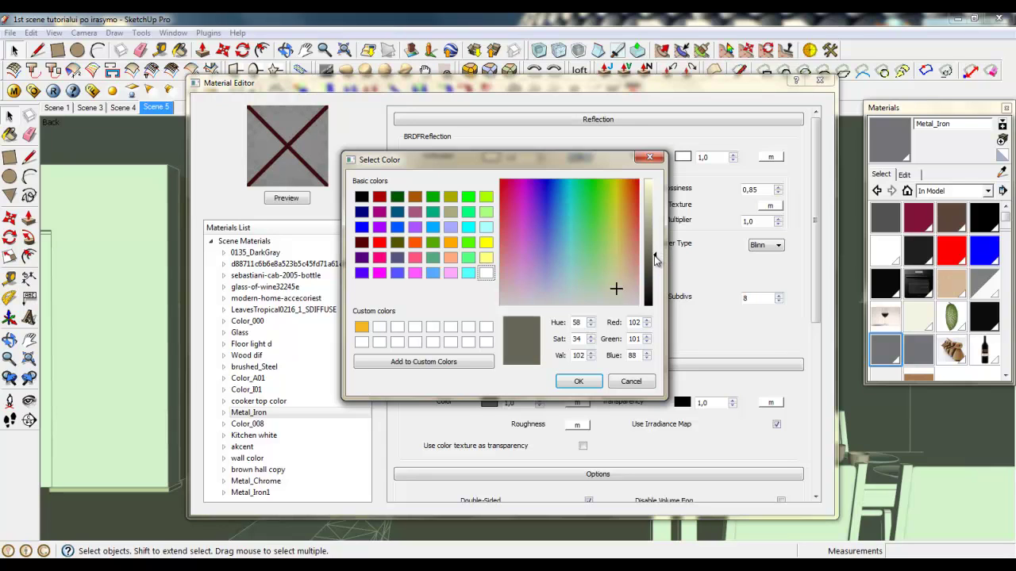
pyautogui.click(579, 381)
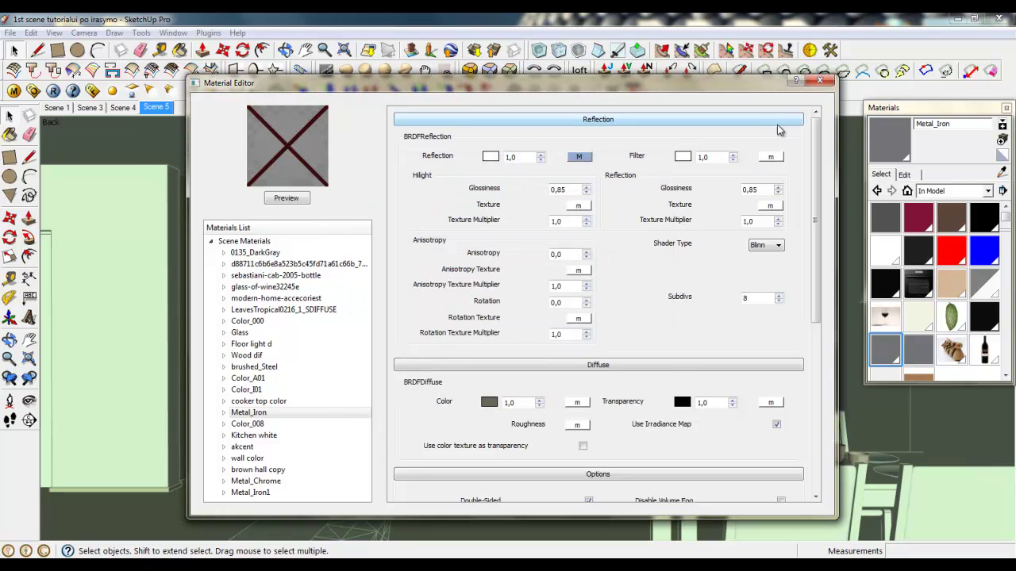
pyautogui.click(820, 81)
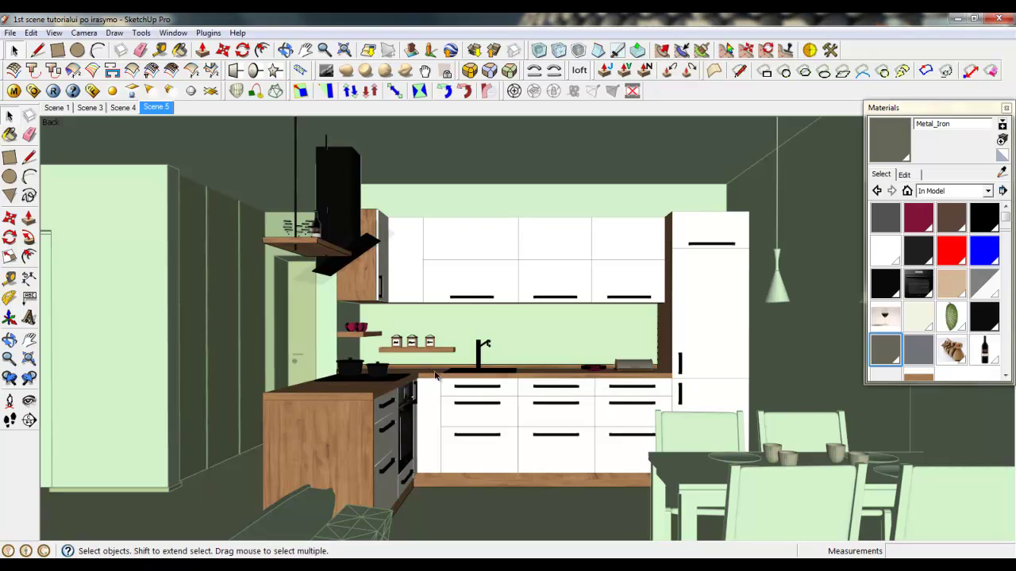
# Open the countertop sink group and paint all of the sink, including the basin floor, with Metal_Iron.
pyautogui.scroll(3, 503, 371)
pyautogui.scroll(10, 503, 370)
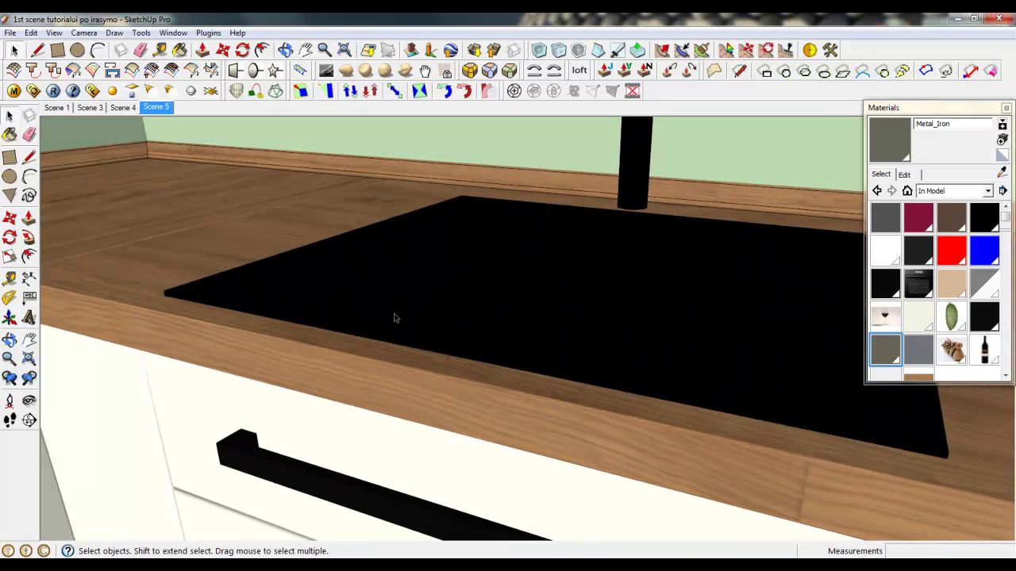
pyautogui.doubleClick(394, 317)
pyautogui.tripleClick(395, 318)
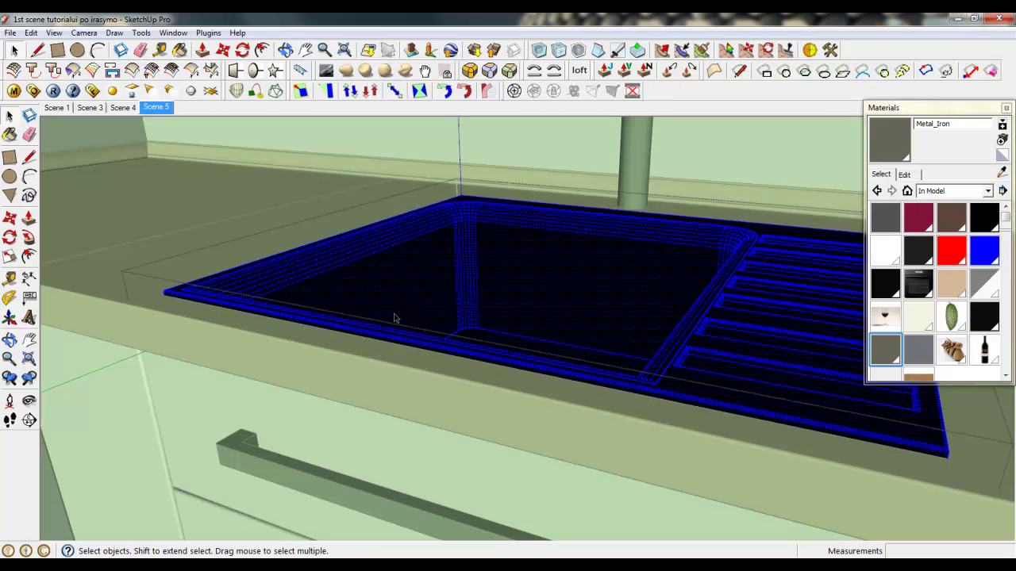
pyautogui.click(885, 347)
pyautogui.click(634, 312)
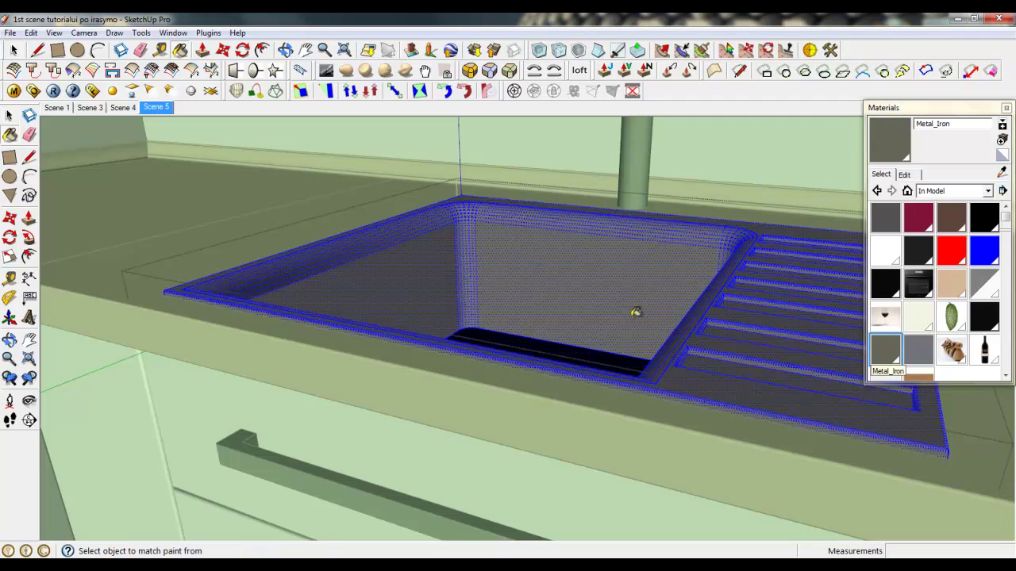
pyautogui.click(600, 352)
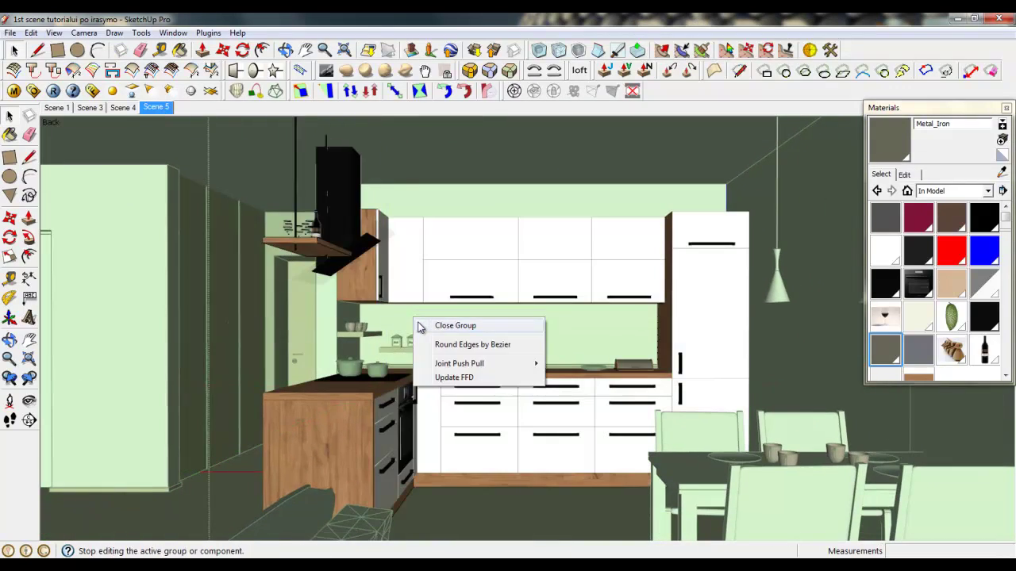
# Close the open group, render the Scene 5 view with V-Ray and close the frame buffer after reviewing it.
pyautogui.click(429, 326)
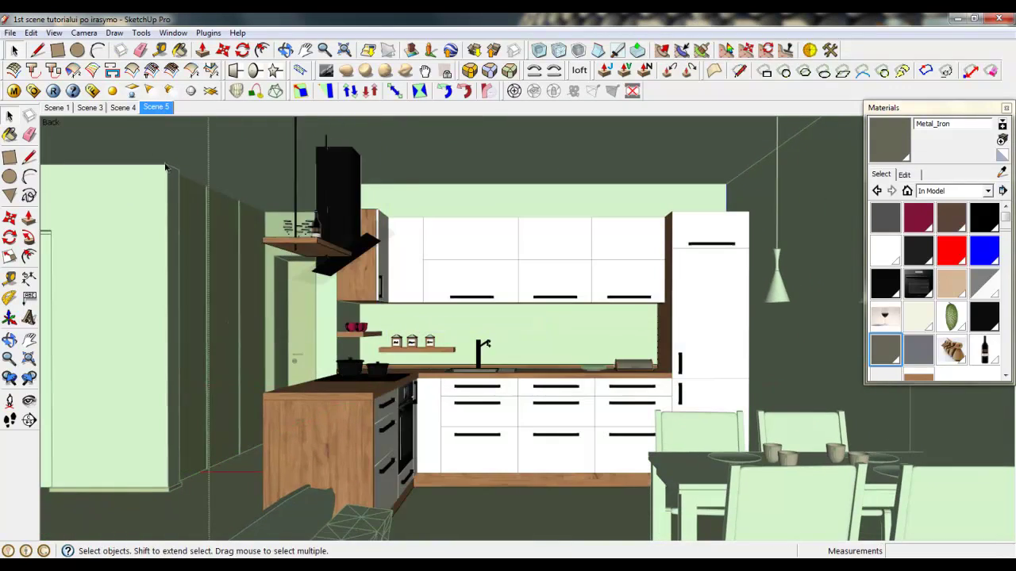
pyautogui.click(90, 91)
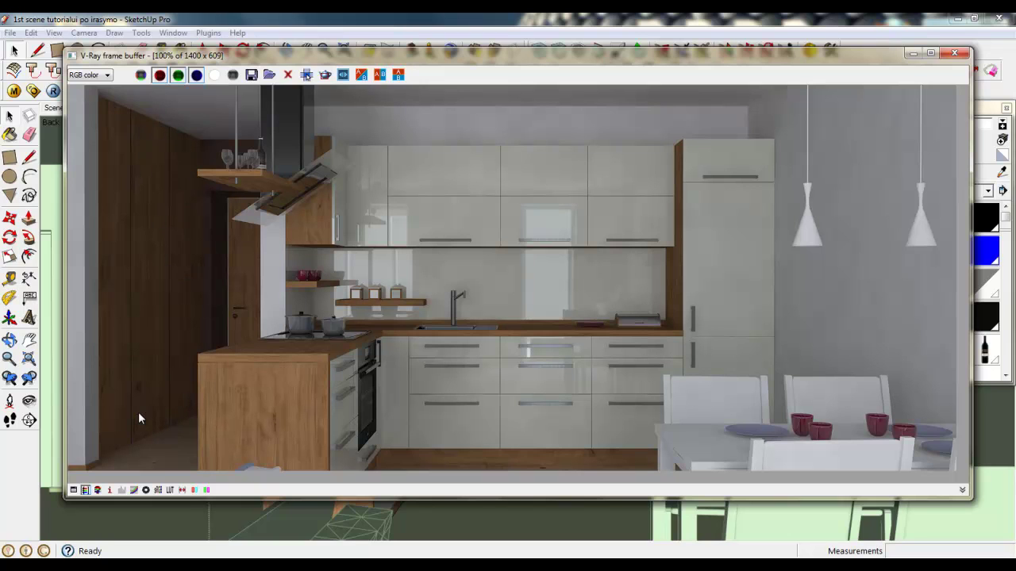
pyautogui.click(954, 54)
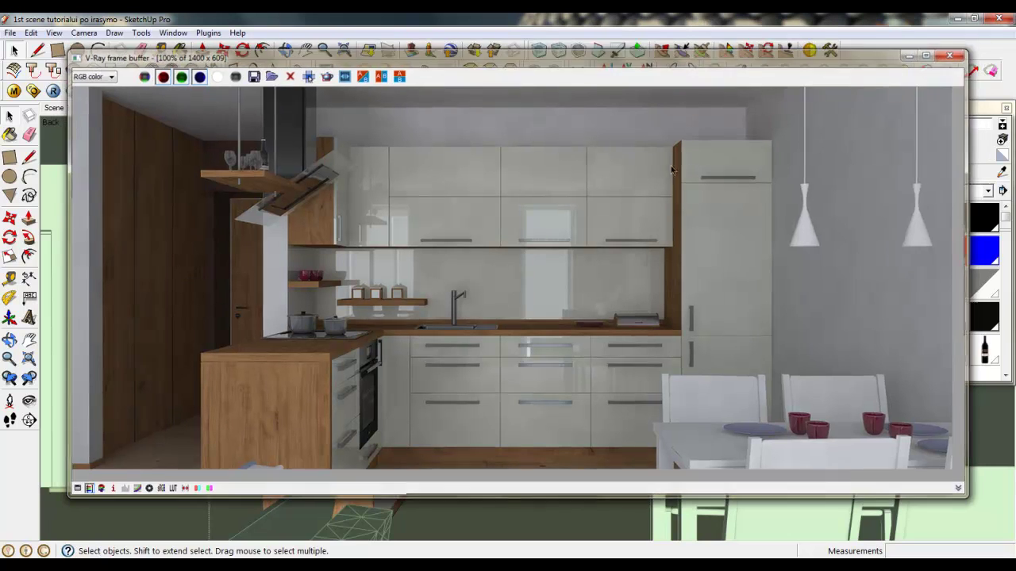
# Draw a narrow rectangle about 1970 mm long on the hallway floor along the wooden wall panels, from the rear corner to the baseboard.
pyautogui.click(29, 401)
pyautogui.moveTo(258, 390); pyautogui.dragTo(191, 421)
pyautogui.rightClick(236, 450)
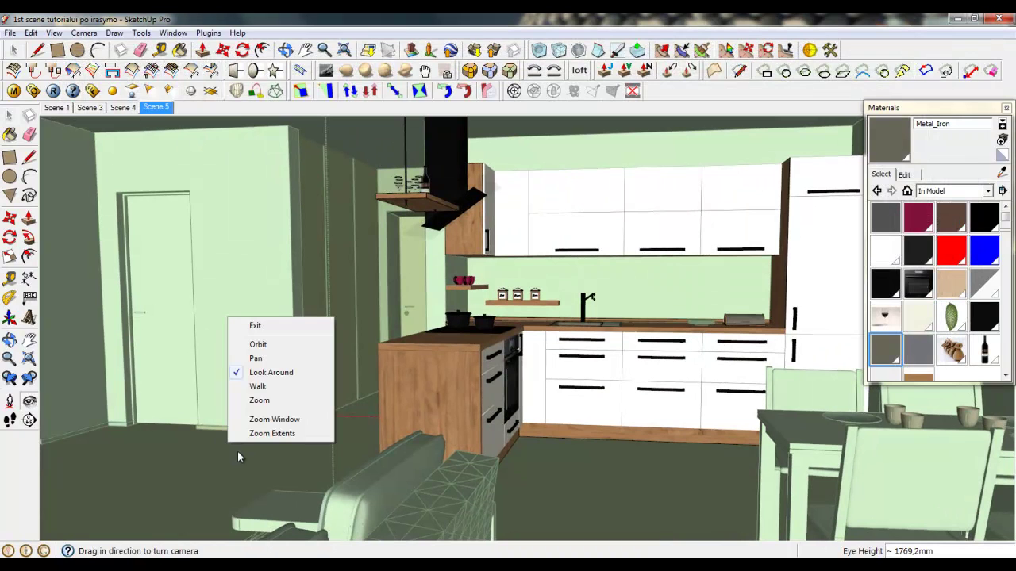
pyautogui.click(254, 325)
pyautogui.scroll(3, 381, 428)
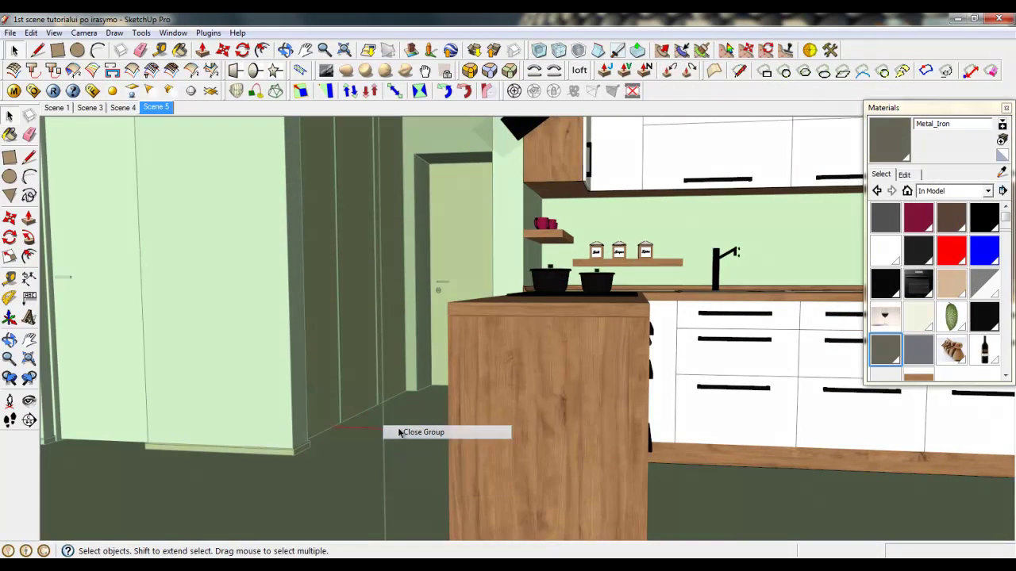
pyautogui.scroll(5, 381, 428)
pyautogui.scroll(3, 381, 423)
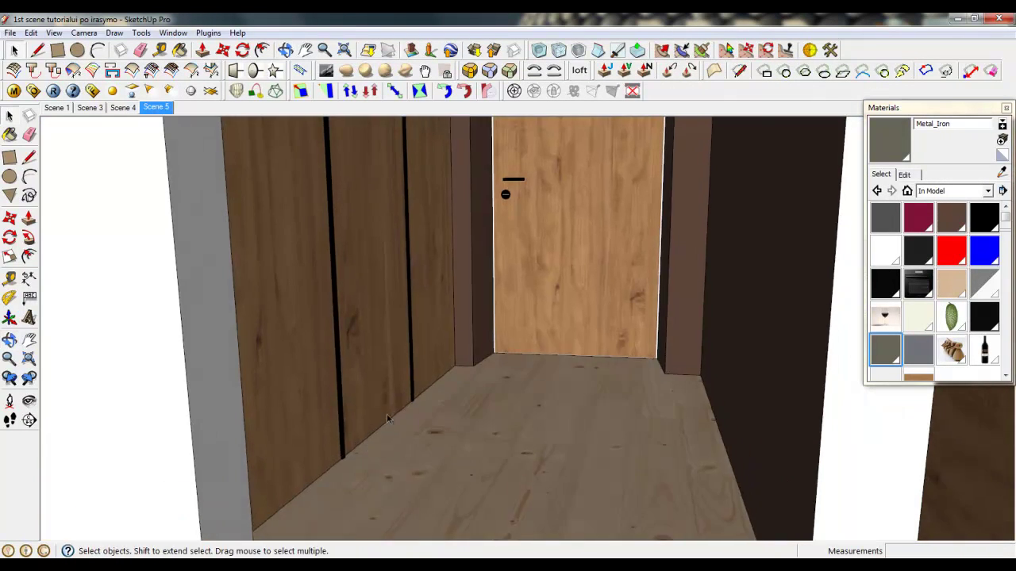
pyautogui.scroll(4, 539, 335)
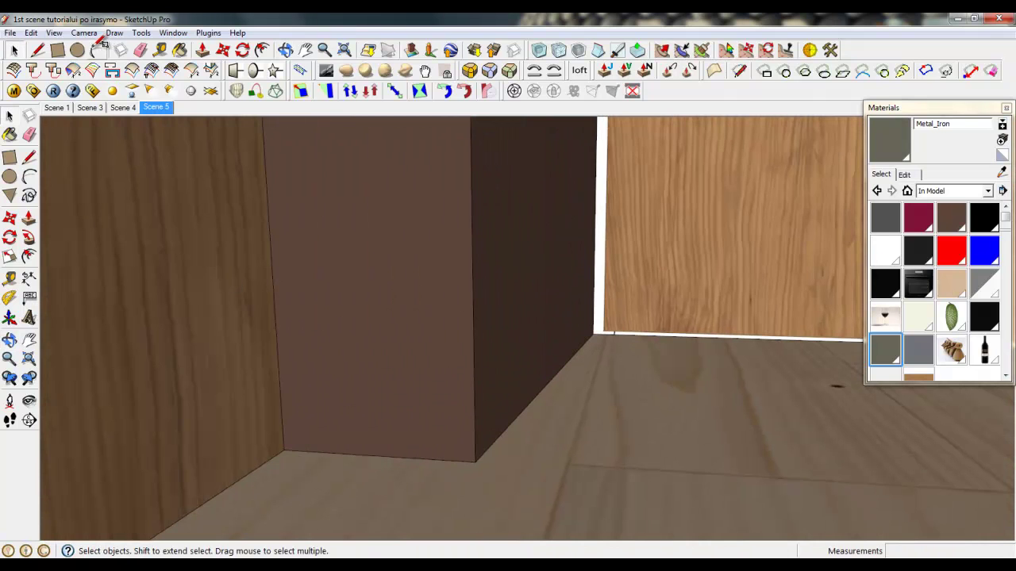
pyautogui.click(57, 50)
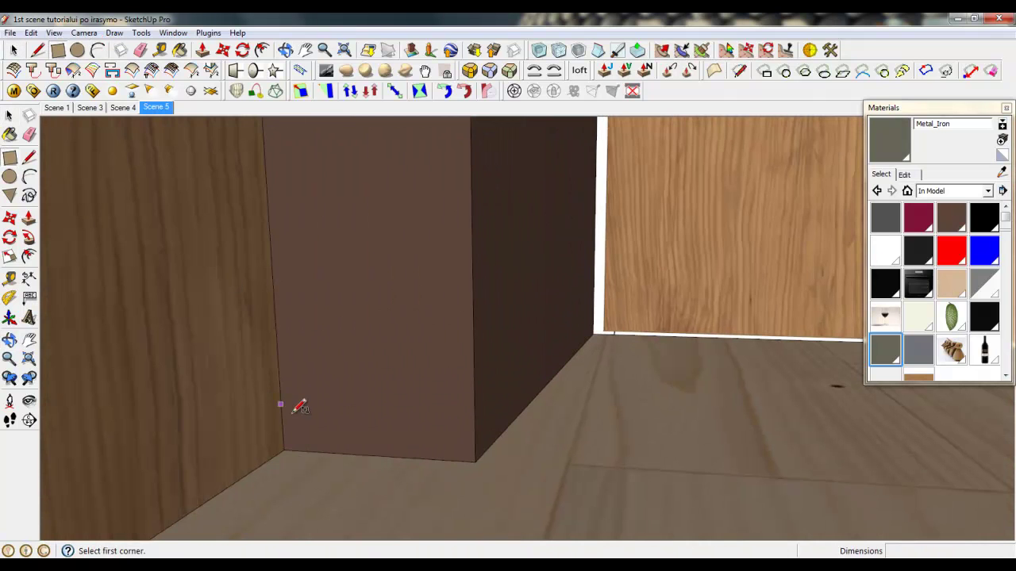
pyautogui.scroll(3, 289, 435)
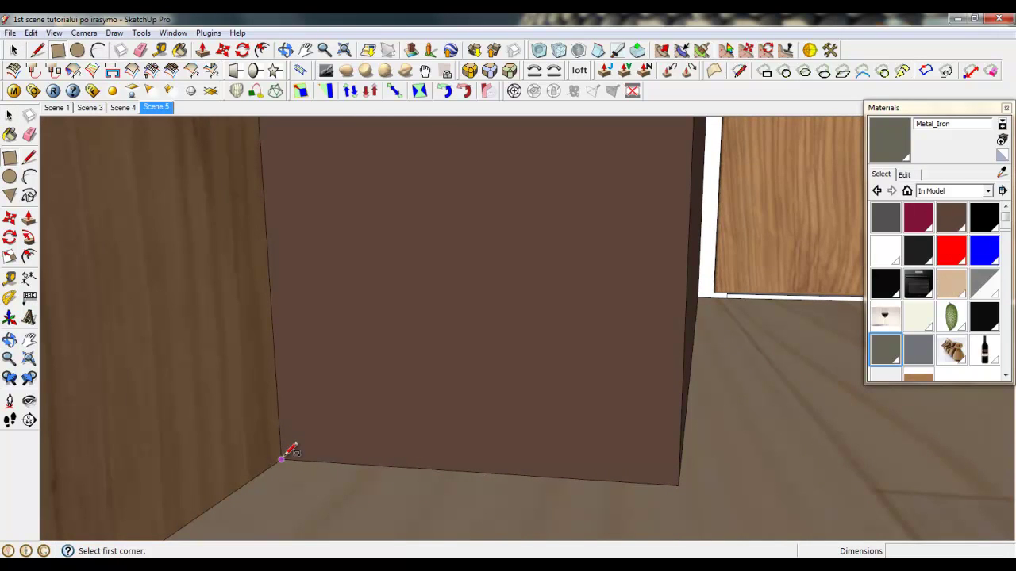
pyautogui.click(283, 458)
pyautogui.scroll(-8, 415, 346)
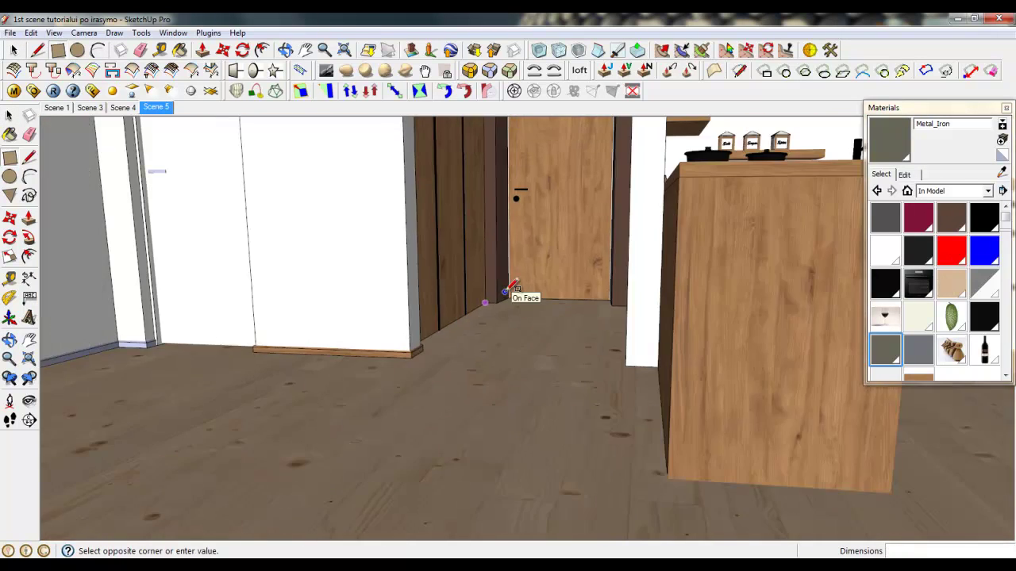
pyautogui.scroll(10, 511, 287)
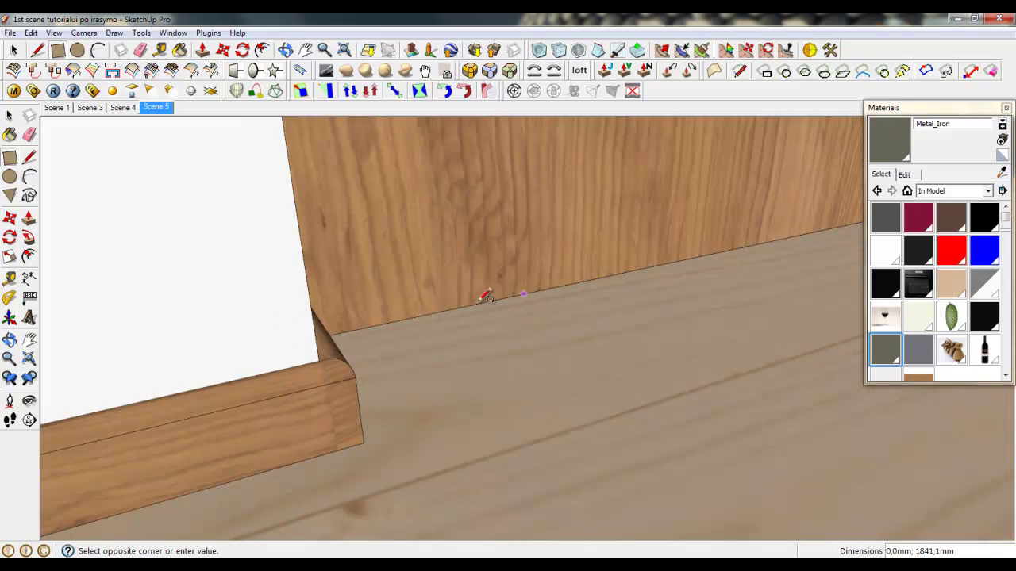
pyautogui.moveTo(479, 301); pyautogui.dragTo(306, 240, button='middle')
pyautogui.scroll(2, 306, 240)
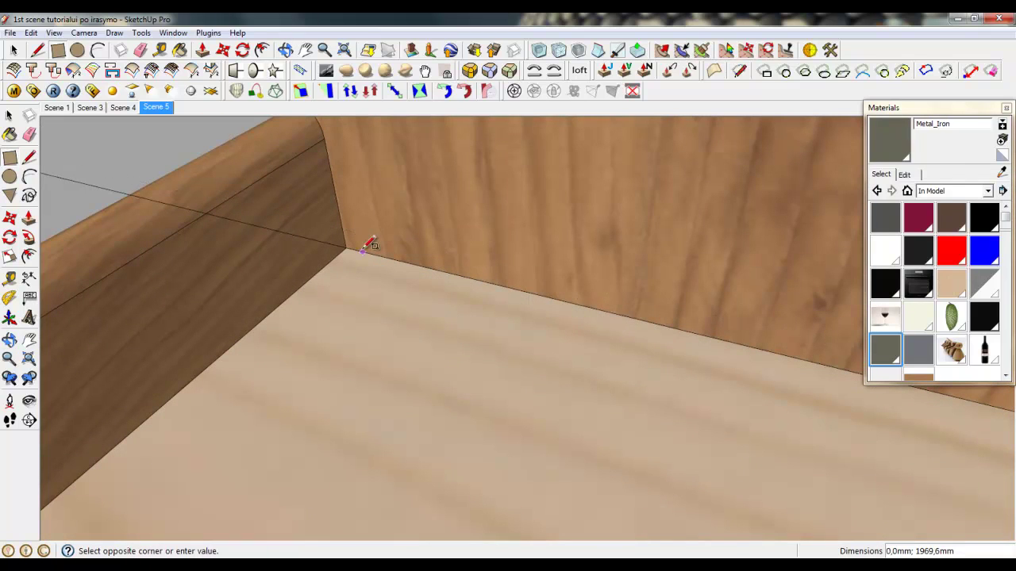
pyautogui.click(316, 278)
# Group the narrow floor strip and Push/Pull it upward into a low baseboard against the wooden panels.
pyautogui.click(13, 50)
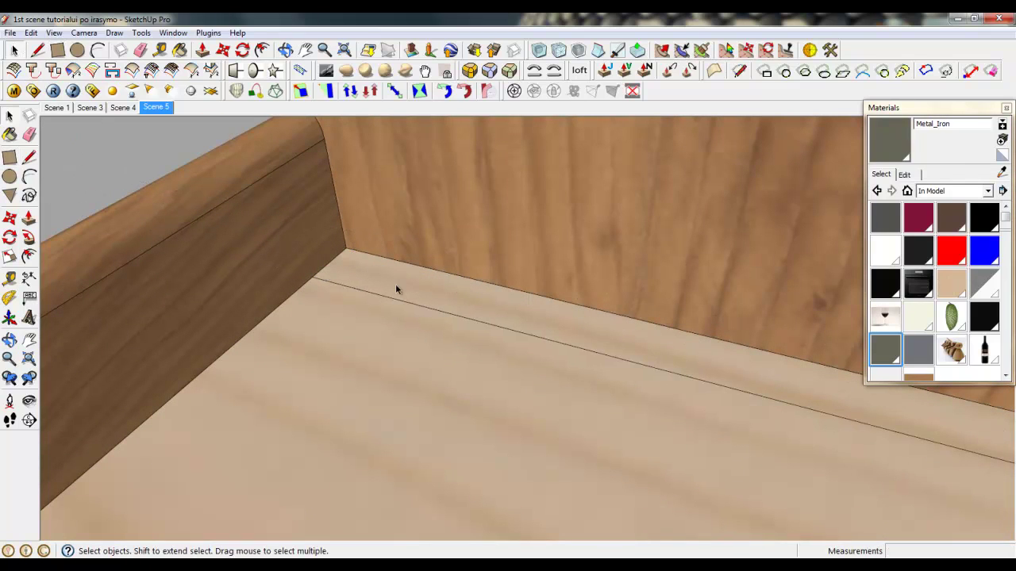
pyautogui.click(387, 274)
pyautogui.rightClick(387, 273)
pyautogui.click(437, 381)
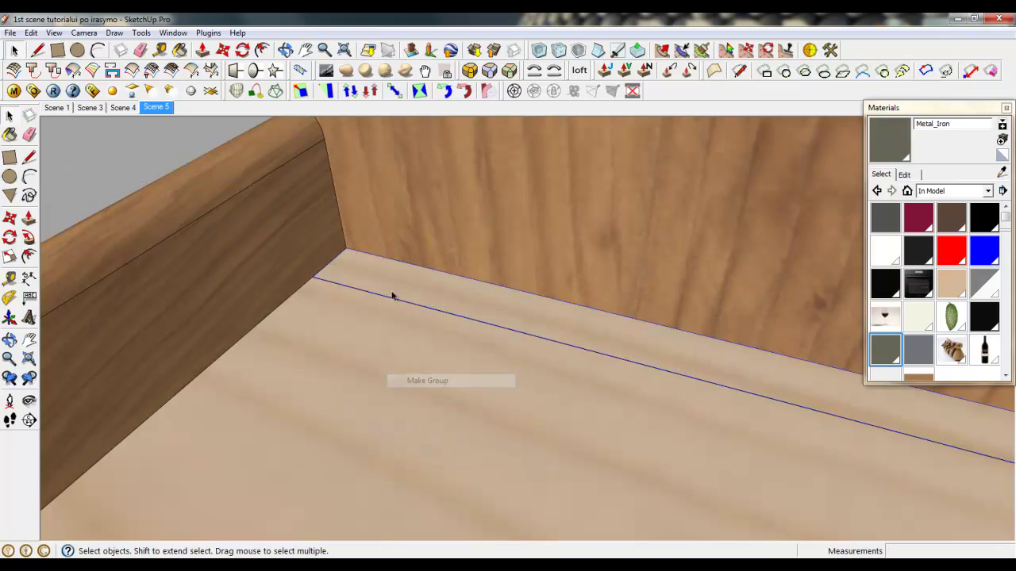
pyautogui.press('p')
pyautogui.moveTo(404, 292); pyautogui.dragTo(397, 278)
pyautogui.press('space')
# Round the edges of the new hallway baseboard with Round Corner, using a 1.0 mm offset and 3 segments.
pyautogui.doubleClick(394, 263)
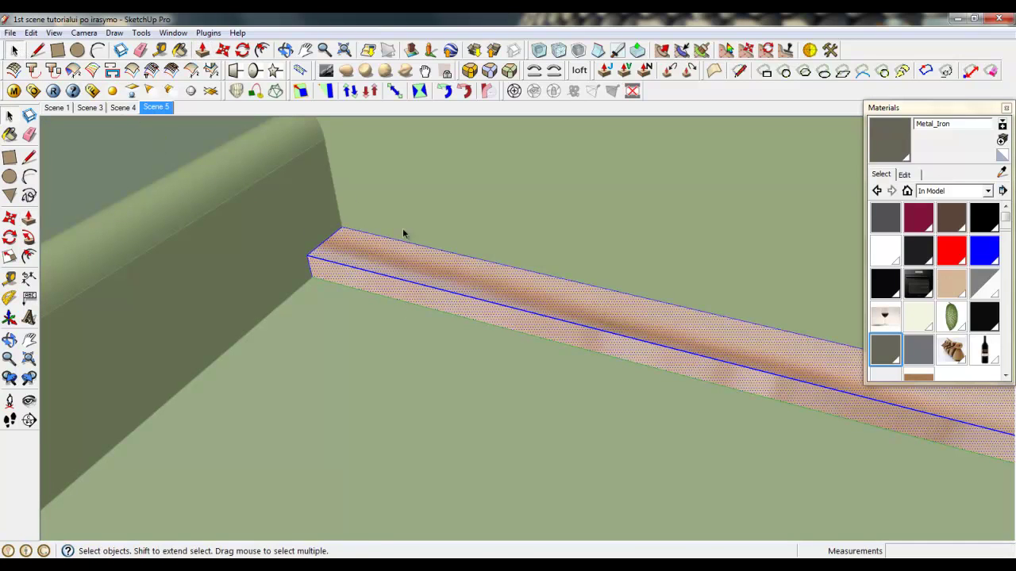
pyautogui.click(402, 228)
pyautogui.click(437, 282)
pyautogui.doubleClick(438, 286)
pyautogui.click(469, 70)
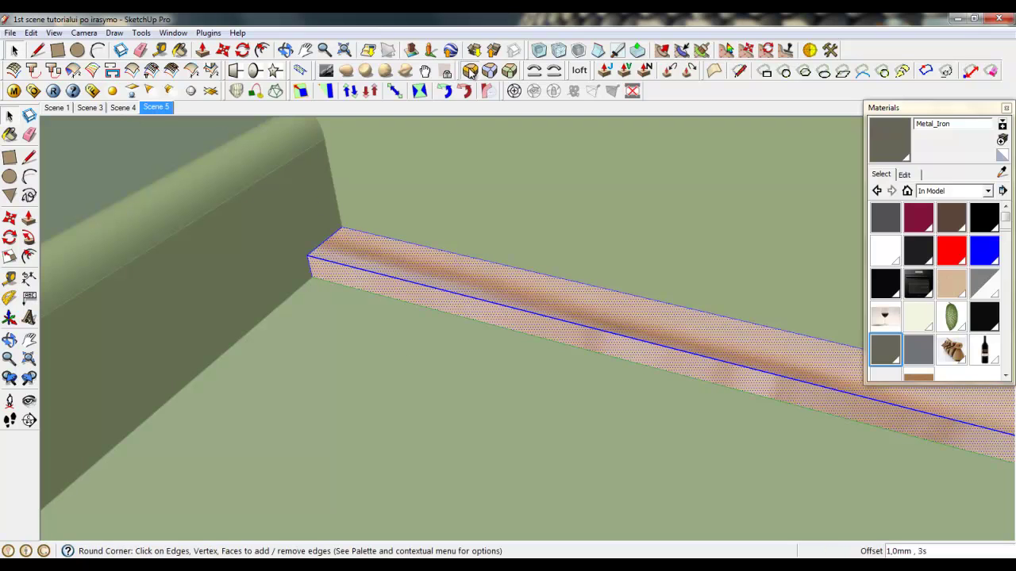
pyautogui.click(786, 130)
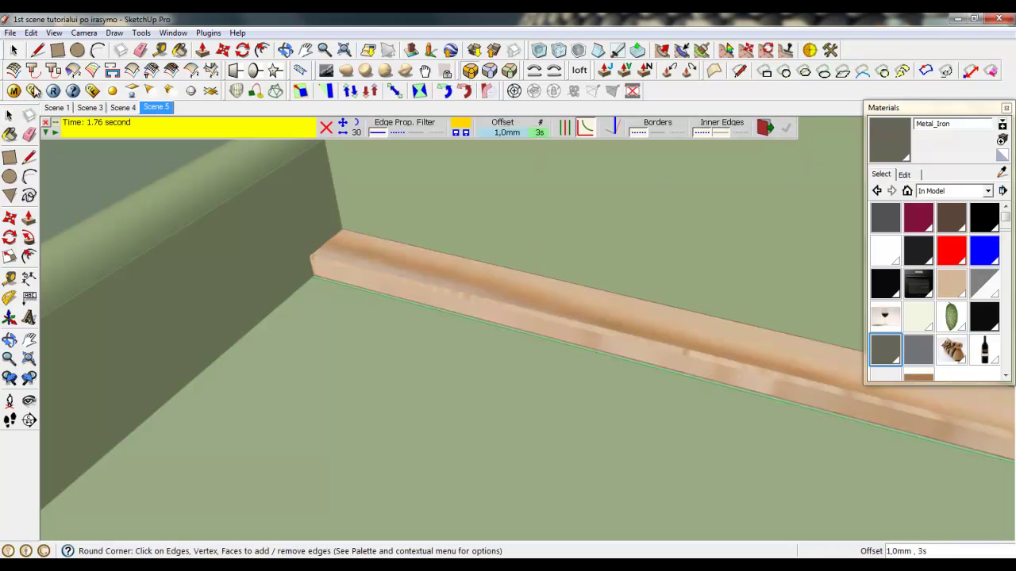
pyautogui.press('space')
# Select all of the rounded hallway baseboard and paint it with brushed_Steel.
pyautogui.tripleClick(358, 266)
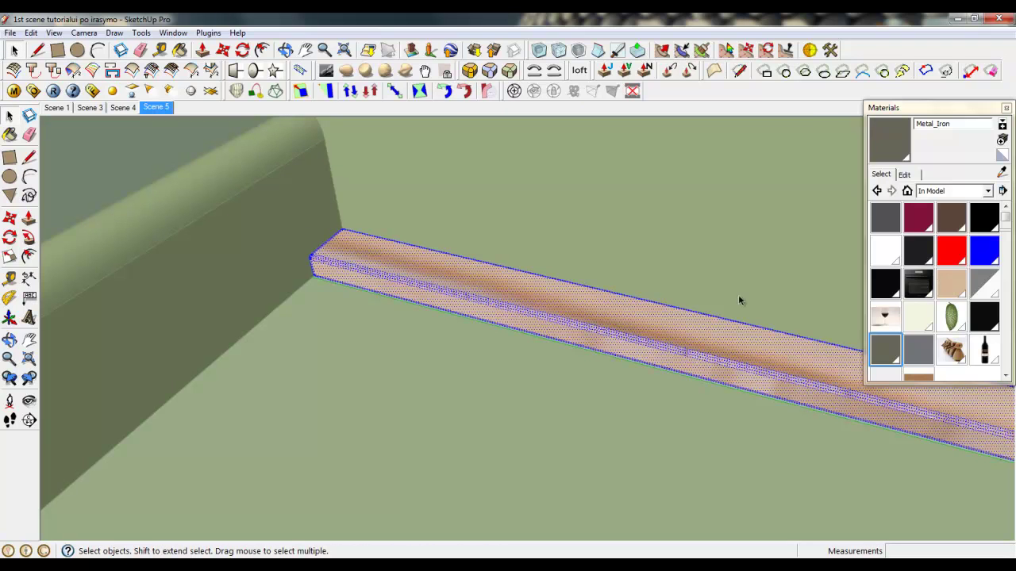
pyautogui.click(982, 219)
pyautogui.click(614, 341)
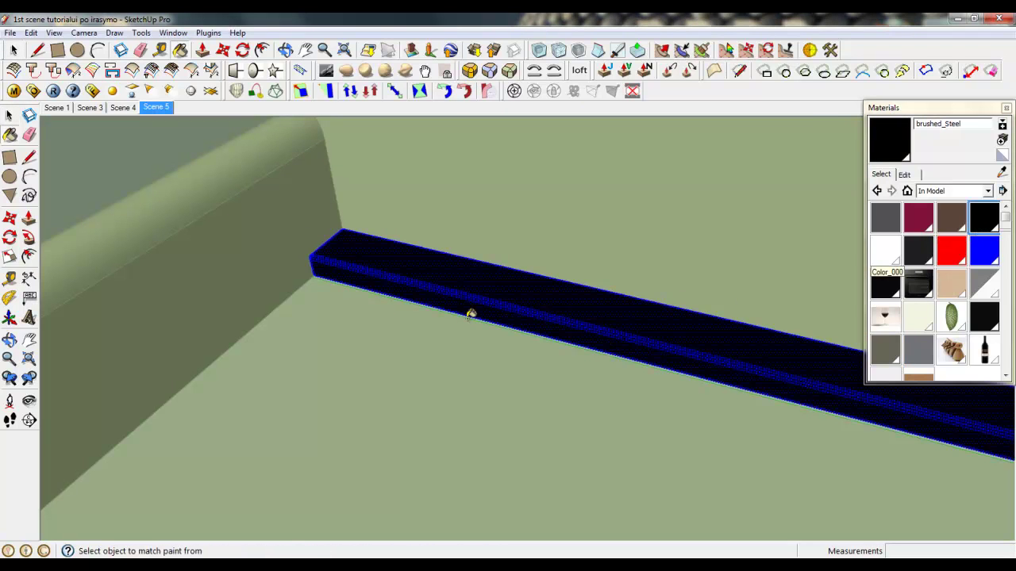
# Dismiss the plugin warning and close the steel baseboard's group.
pyautogui.click(32, 70)
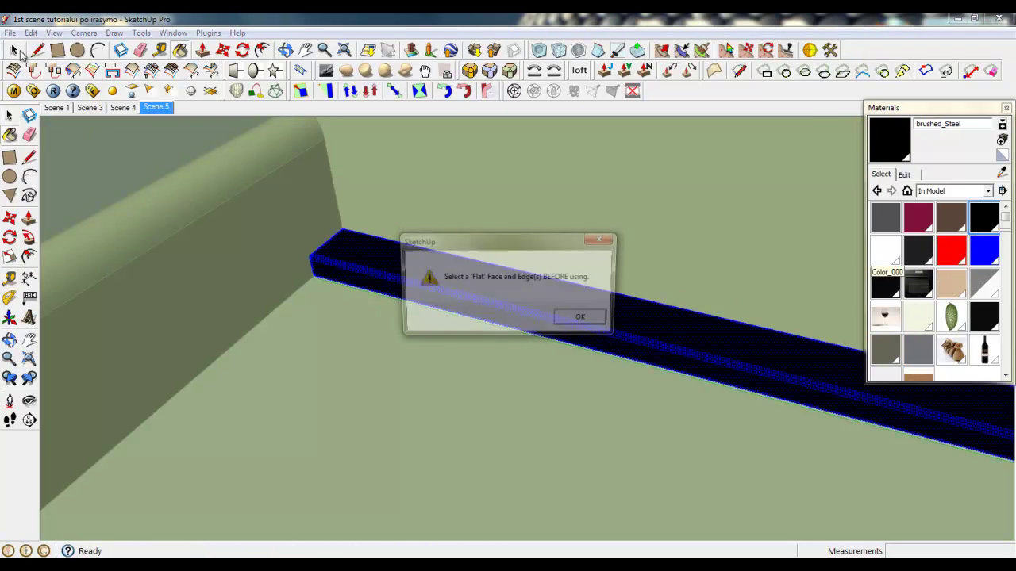
pyautogui.click(582, 319)
pyautogui.rightClick(334, 324)
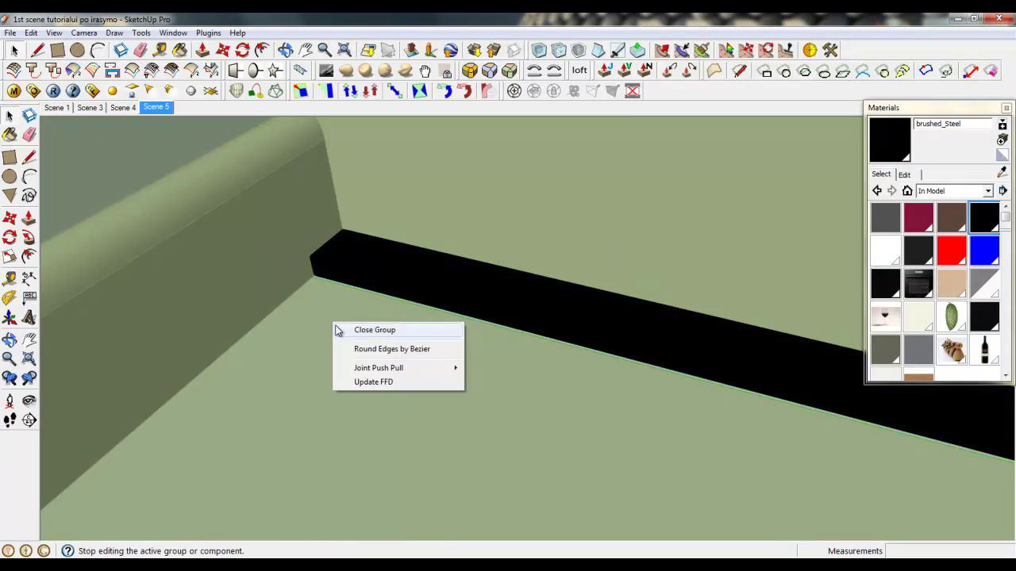
pyautogui.click(338, 330)
# Move the hallway baseboard slightly into place against the wooden panels.
pyautogui.click(437, 295)
pyautogui.moveTo(437, 295); pyautogui.dragTo(299, 237, button='middle')
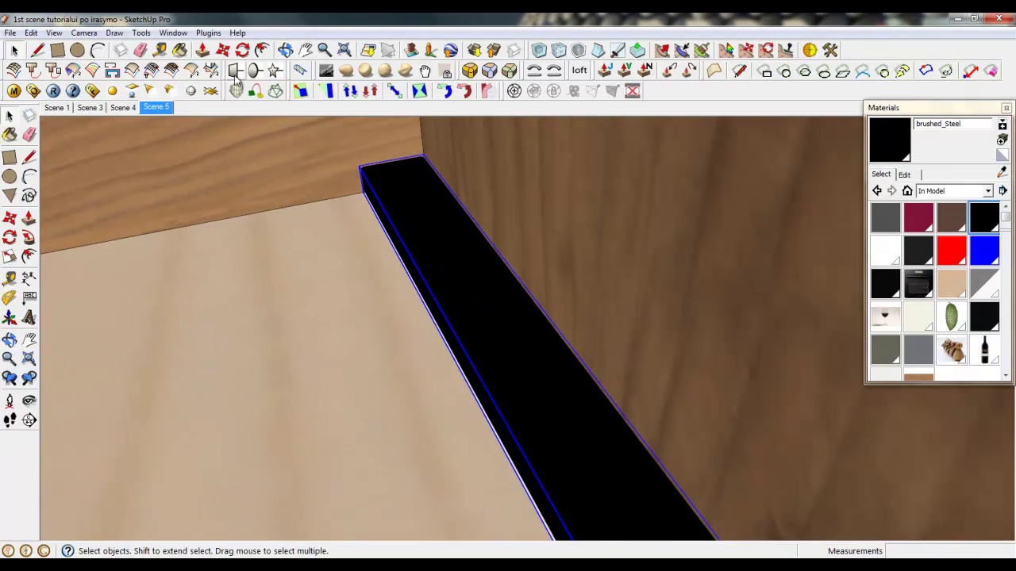
pyautogui.press('m')
pyautogui.moveTo(376, 367); pyautogui.dragTo(331, 243, button='middle')
pyautogui.click(452, 181)
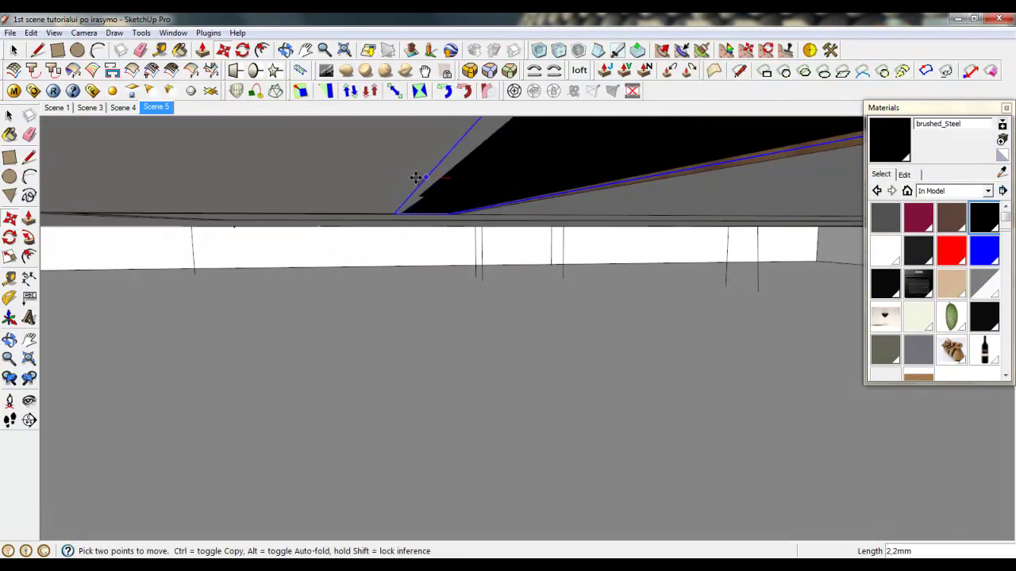
pyautogui.moveTo(417, 179); pyautogui.dragTo(515, 313, button='middle')
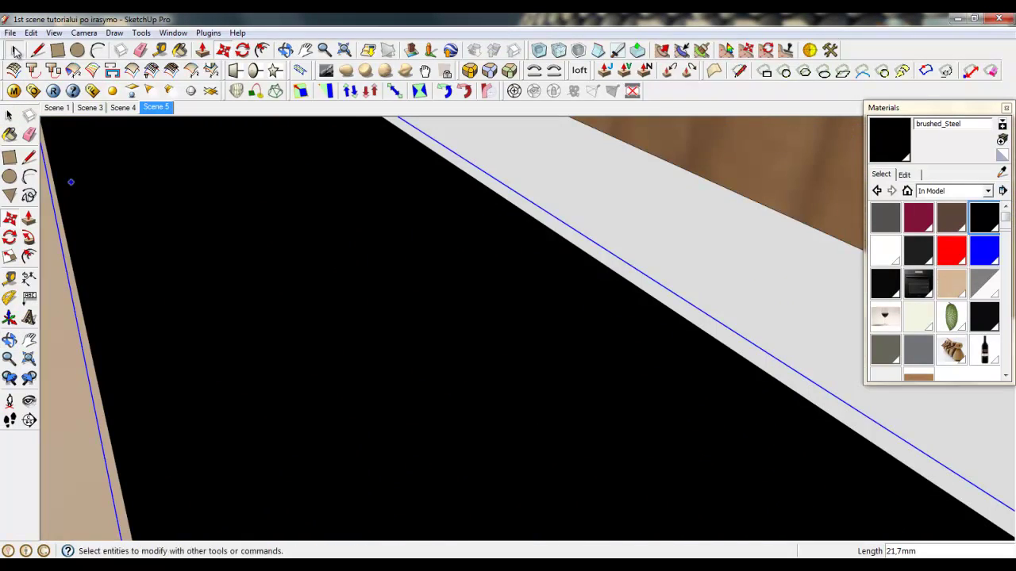
# Copy the hallway baseboard straight up about 2490 mm to the top of the wooden panels under the ceiling.
pyautogui.click(14, 50)
pyautogui.click(223, 50)
pyautogui.click(415, 394)
pyautogui.click(478, 337)
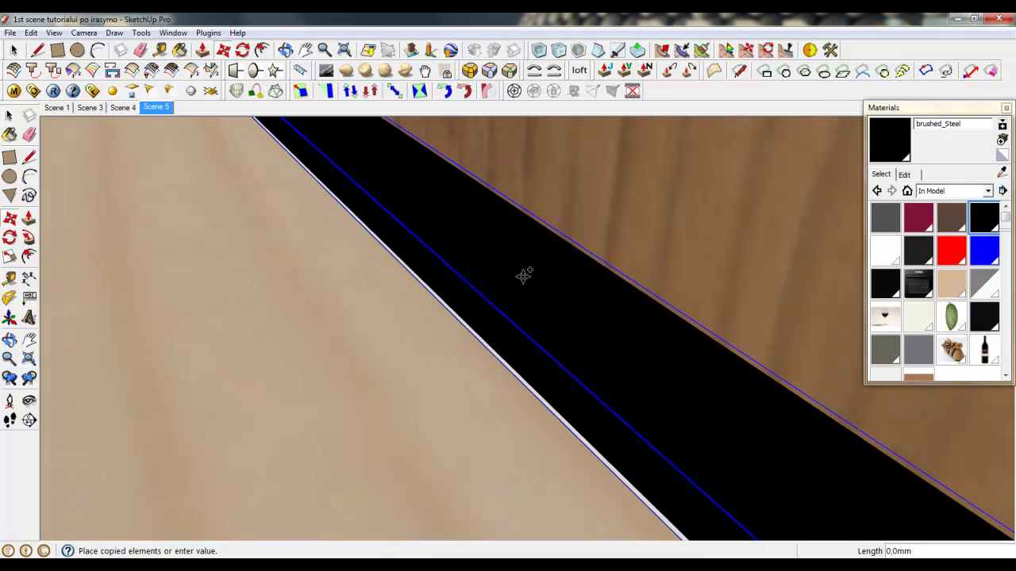
pyautogui.moveTo(521, 275); pyautogui.dragTo(717, 324, button='middle')
pyautogui.scroll(-2, 678, 414)
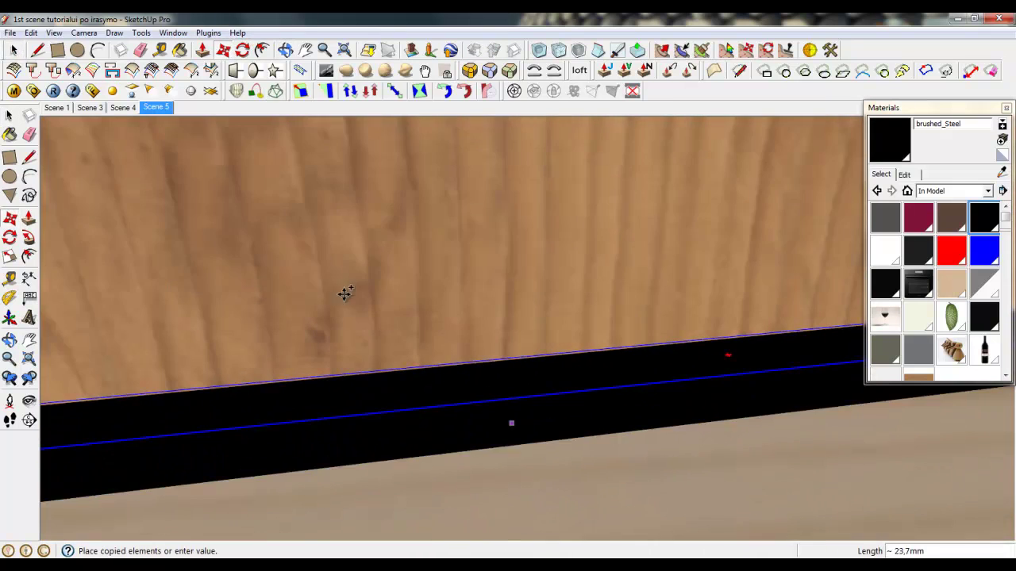
pyautogui.click(158, 108)
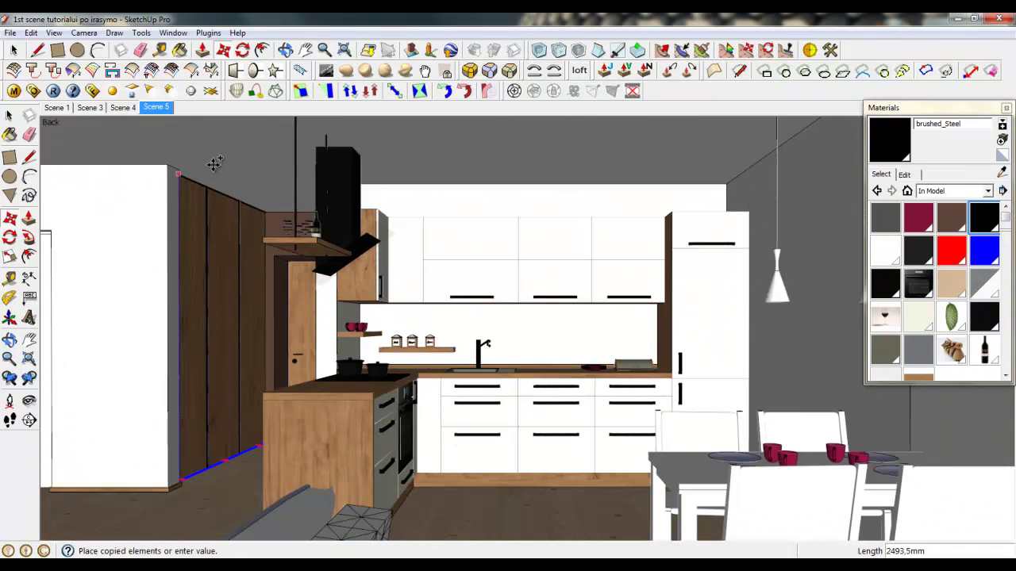
pyautogui.click(215, 163)
pyautogui.press('space')
# Copy the vertical black strip between the wooden panels sideways onto the neighbouring rear panel.
pyautogui.scroll(3, 267, 233)
pyautogui.scroll(5, 268, 233)
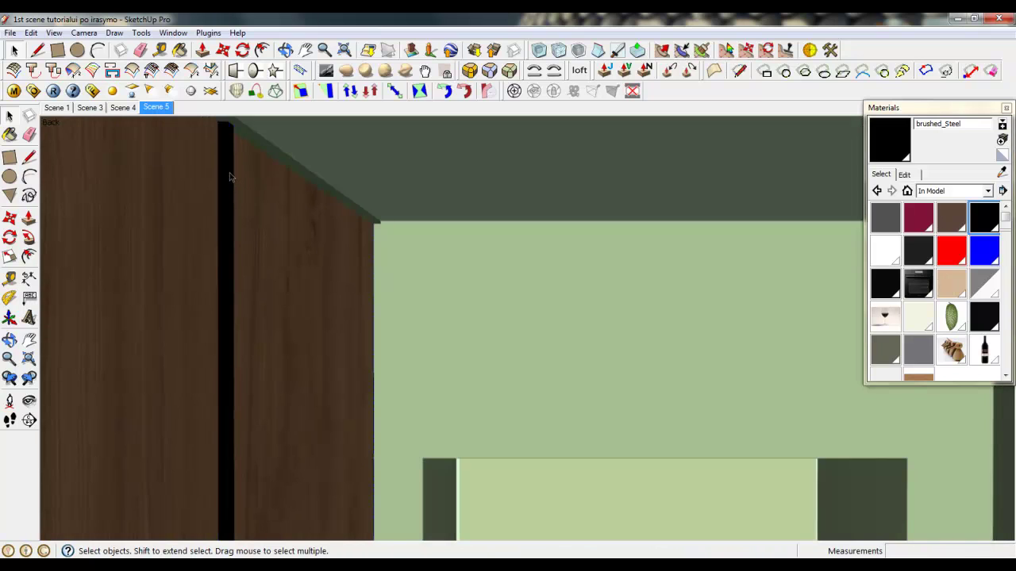
pyautogui.click(230, 177)
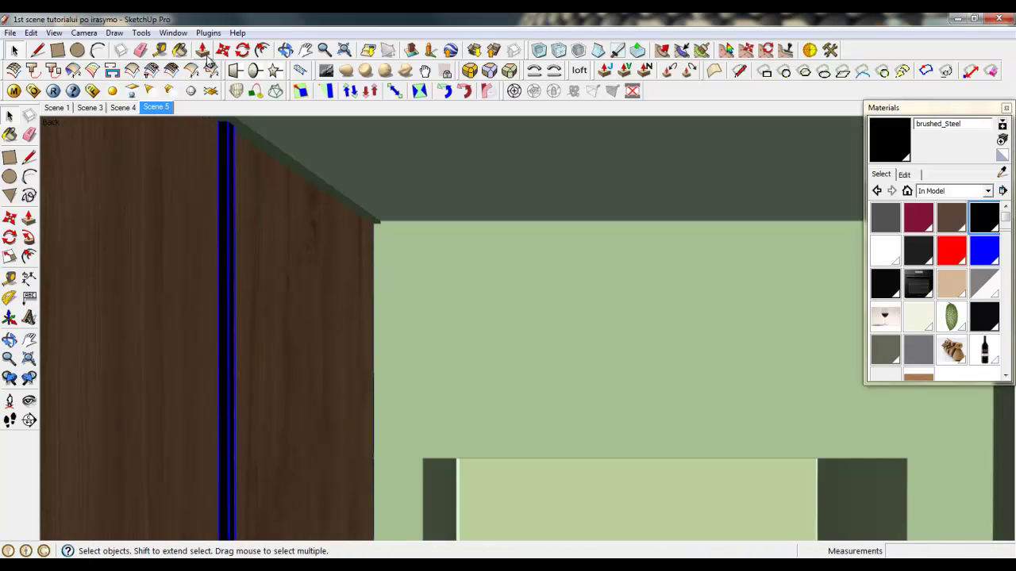
pyautogui.press('m')
pyautogui.moveTo(291, 233); pyautogui.dragTo(143, 338, button='middle')
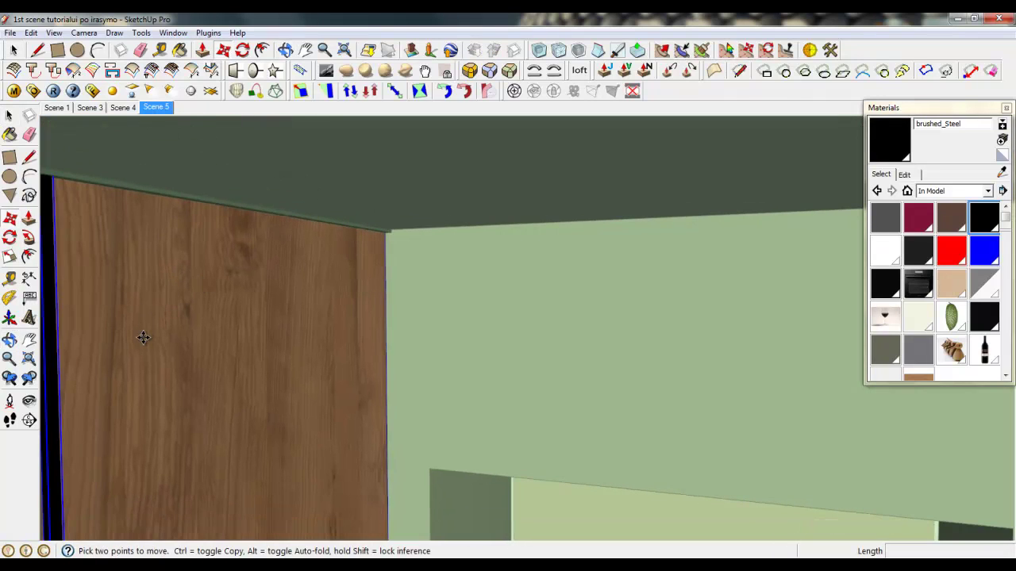
pyautogui.press('ctrl')
pyautogui.click(145, 338)
pyautogui.click(356, 327)
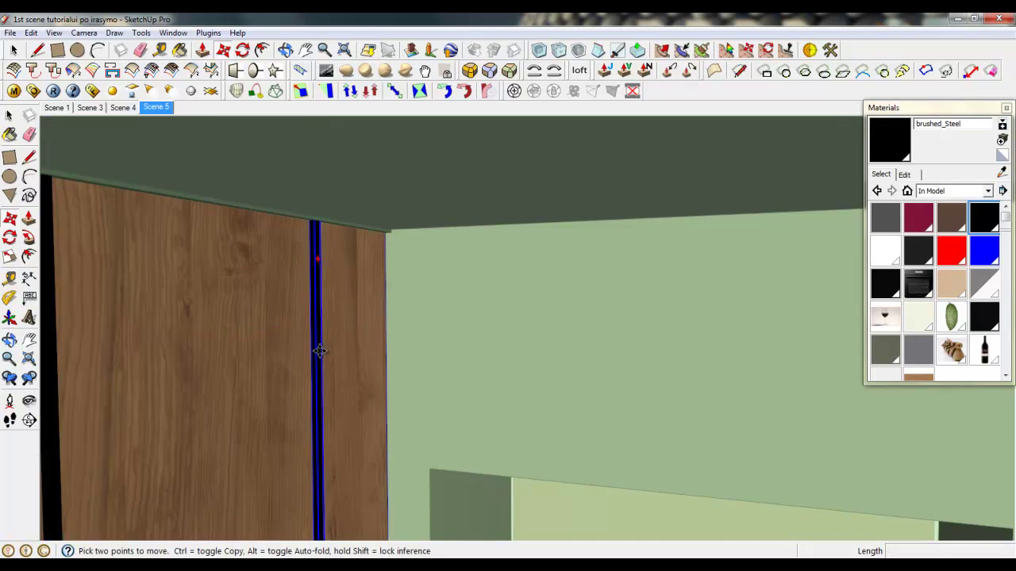
# Shift the copied vertical strip to the outer edge of the rear panel, return to Scene 5 and close the group.
pyautogui.click(383, 343)
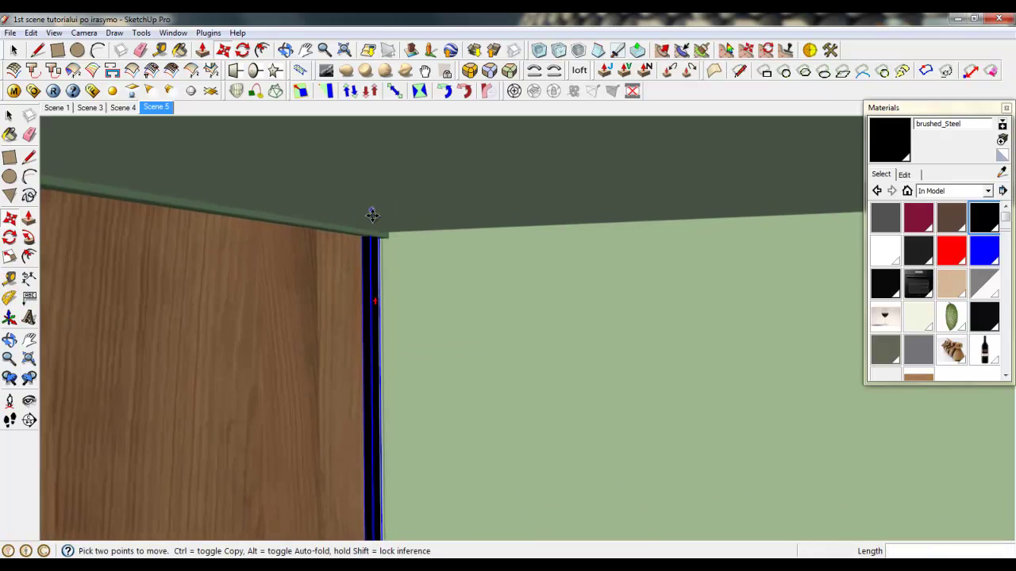
pyautogui.moveTo(372, 211); pyautogui.dragTo(412, 340, button='middle')
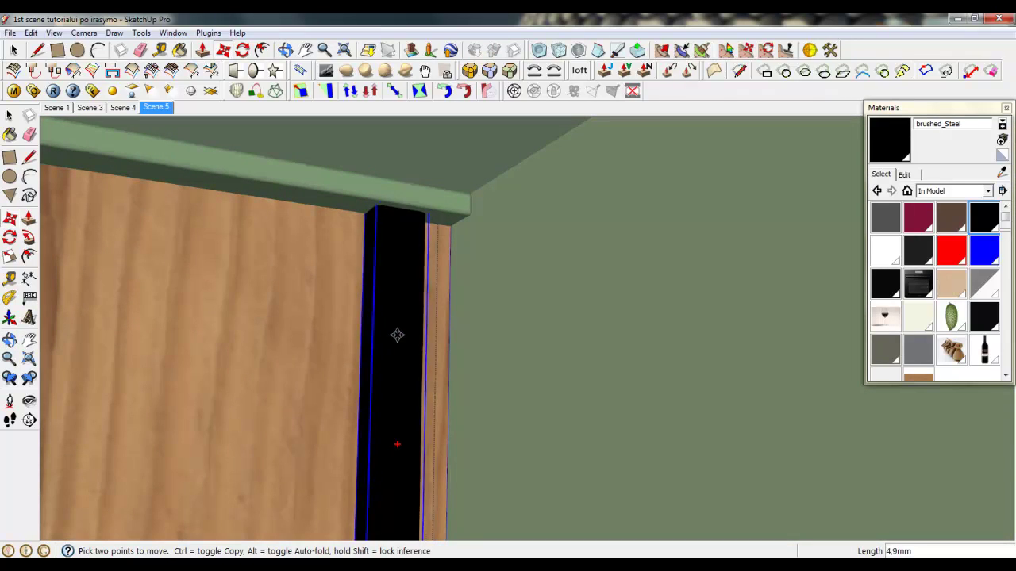
pyautogui.click(399, 337)
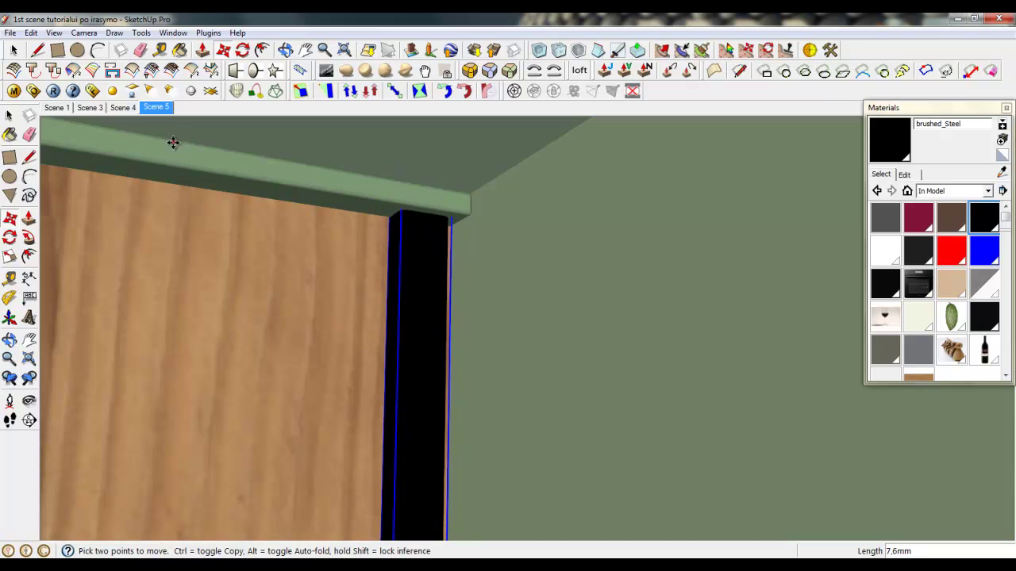
pyautogui.click(158, 107)
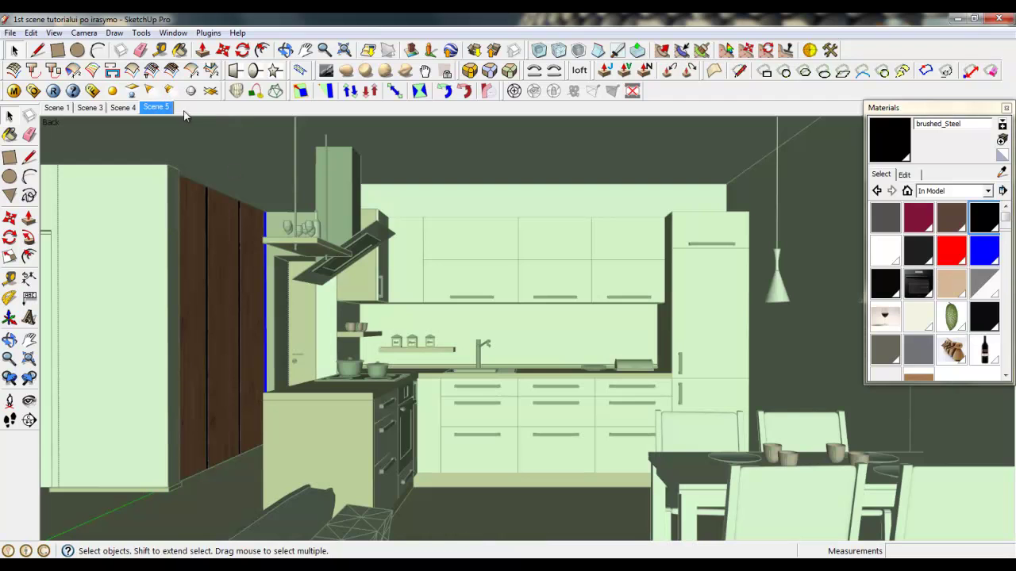
pyautogui.rightClick(237, 149)
pyautogui.click(247, 158)
# Render the Scene 5 view with V-Ray to check the metal trims and wall colour.
pyautogui.rightClick(248, 160)
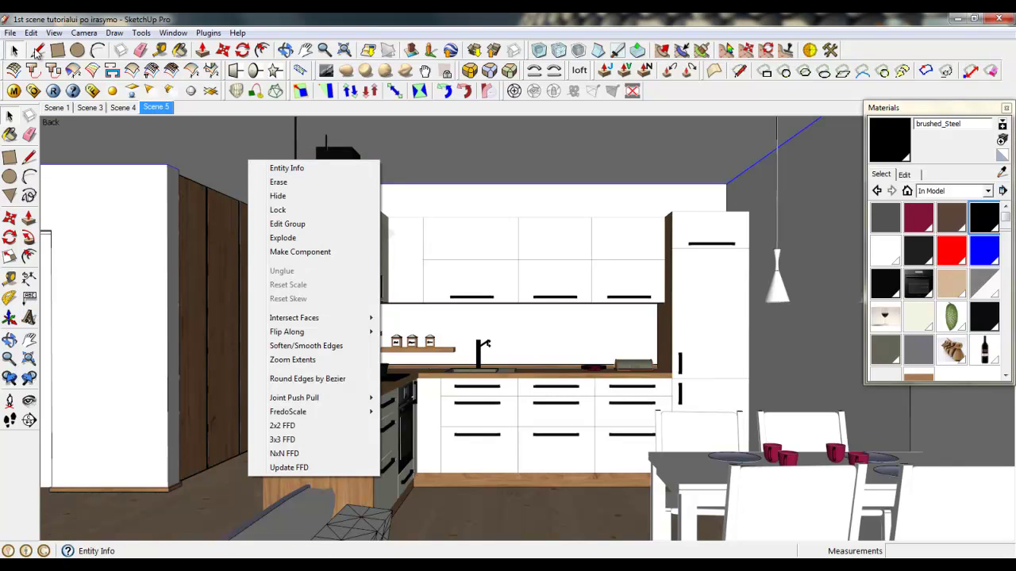
pyautogui.click(36, 52)
pyautogui.click(16, 51)
pyautogui.click(92, 91)
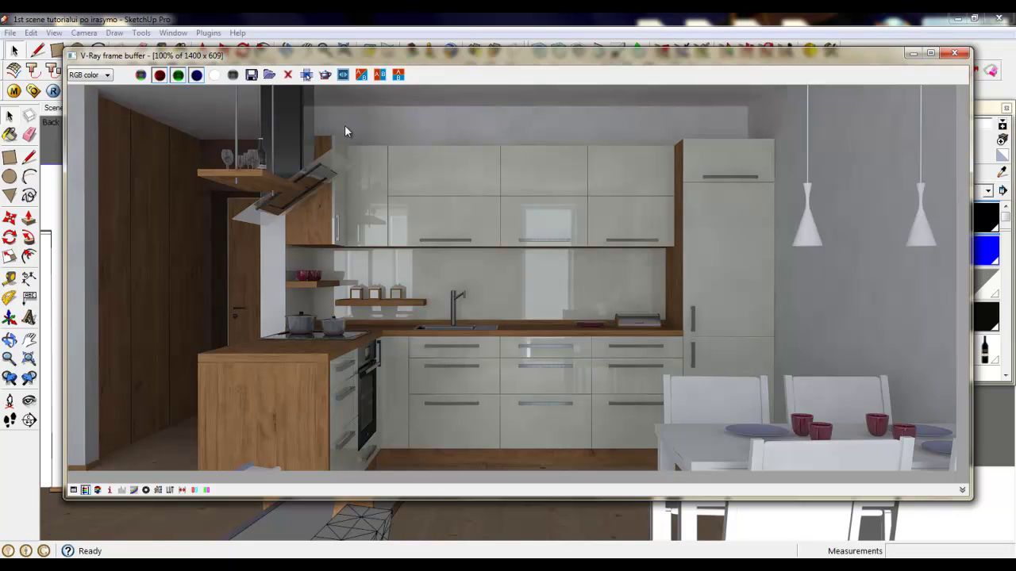
pyautogui.click(954, 54)
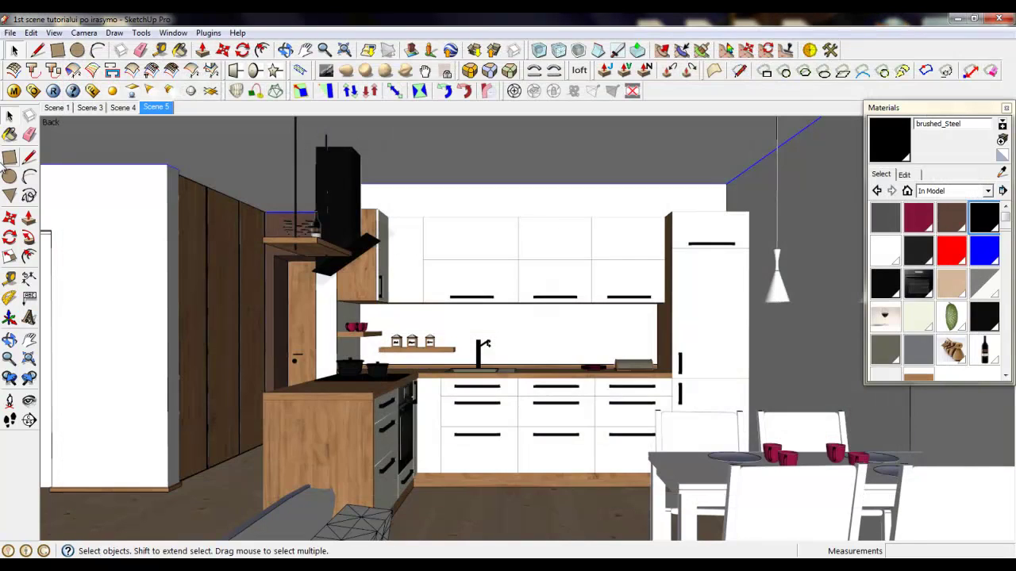
# Set the V-Ray wall color material's diffuse colour to a light grey-green, RGB 211, 214, 197.
pyautogui.click(14, 92)
pyautogui.click(254, 370)
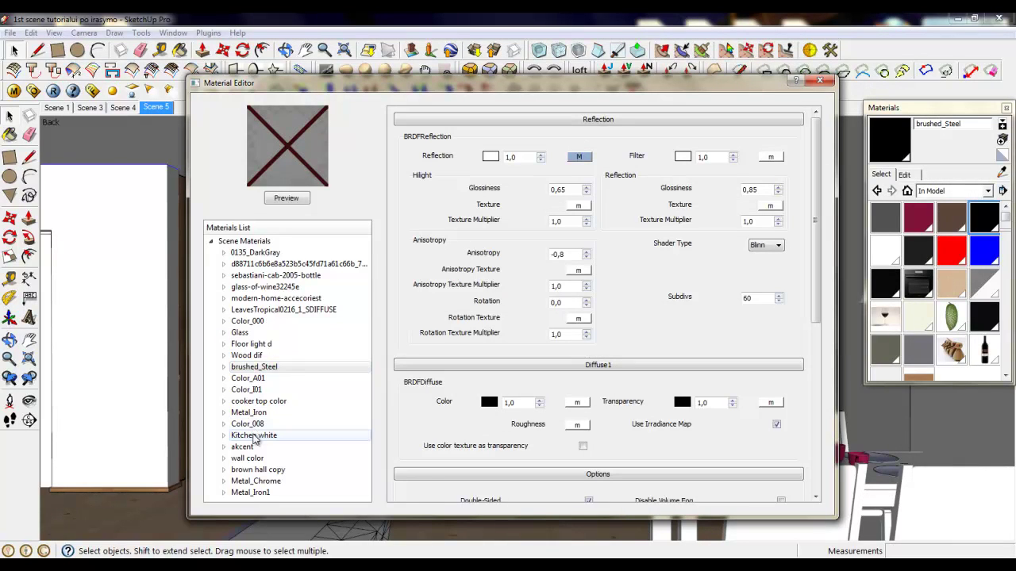
pyautogui.click(255, 458)
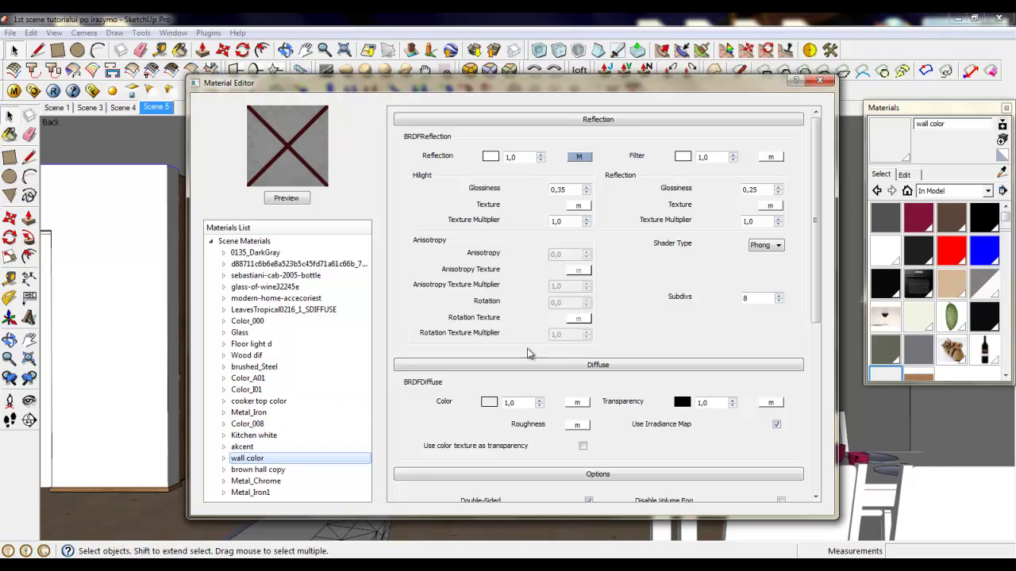
pyautogui.click(490, 402)
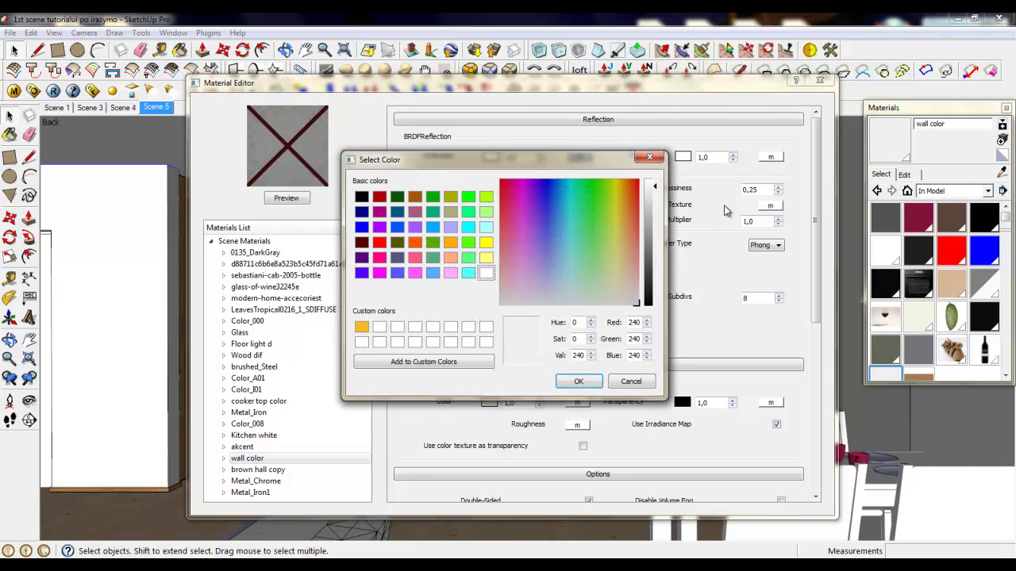
pyautogui.moveTo(655, 191); pyautogui.dragTo(657, 198)
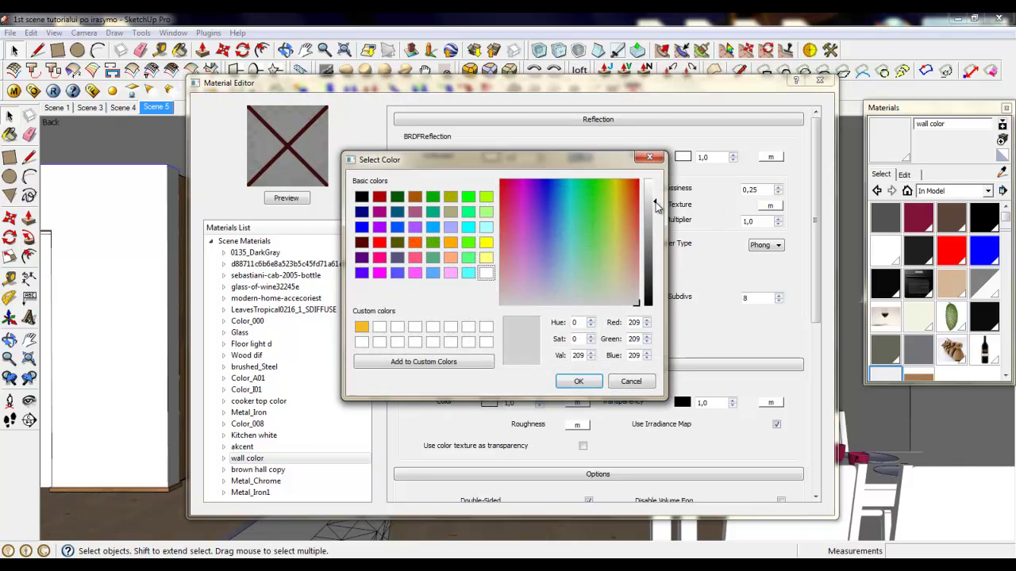
pyautogui.click(612, 296)
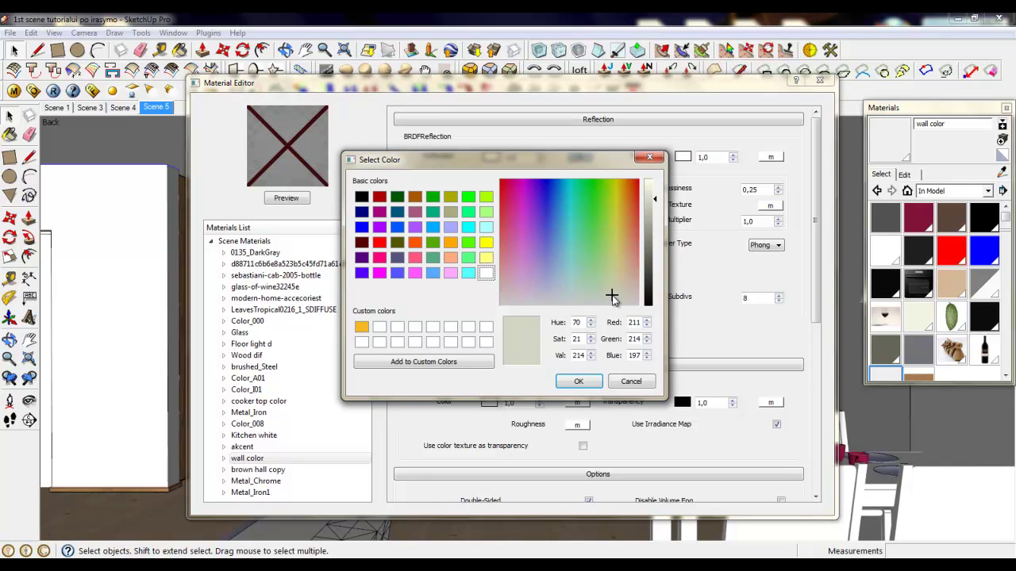
pyautogui.click(599, 382)
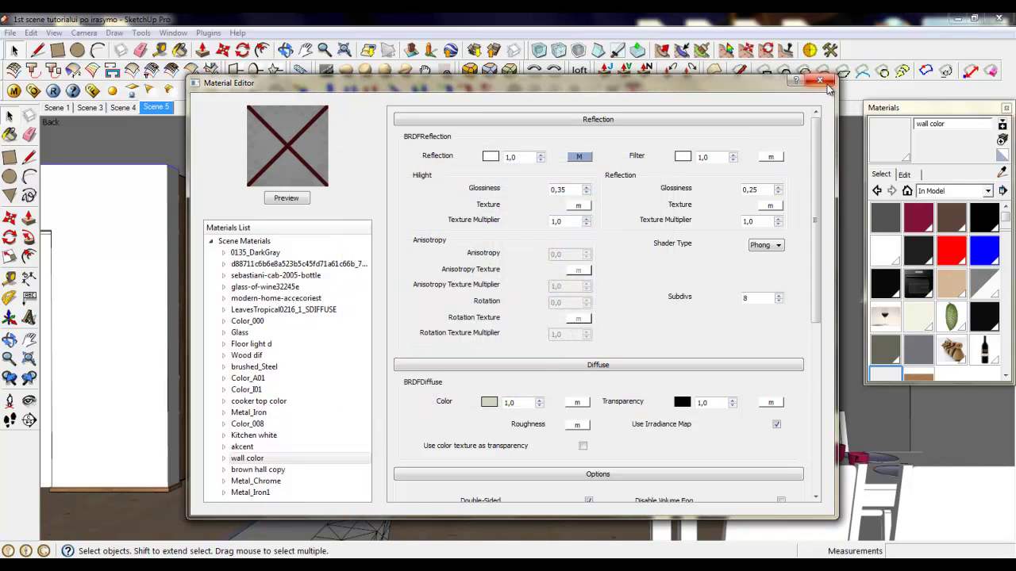
pyautogui.click(819, 79)
# Load the Gypsum material from the Architecture folder of the vismat collection into the V-Ray scene materials.
pyautogui.click(28, 400)
pyautogui.moveTo(607, 254); pyautogui.dragTo(605, 211)
pyautogui.press('space')
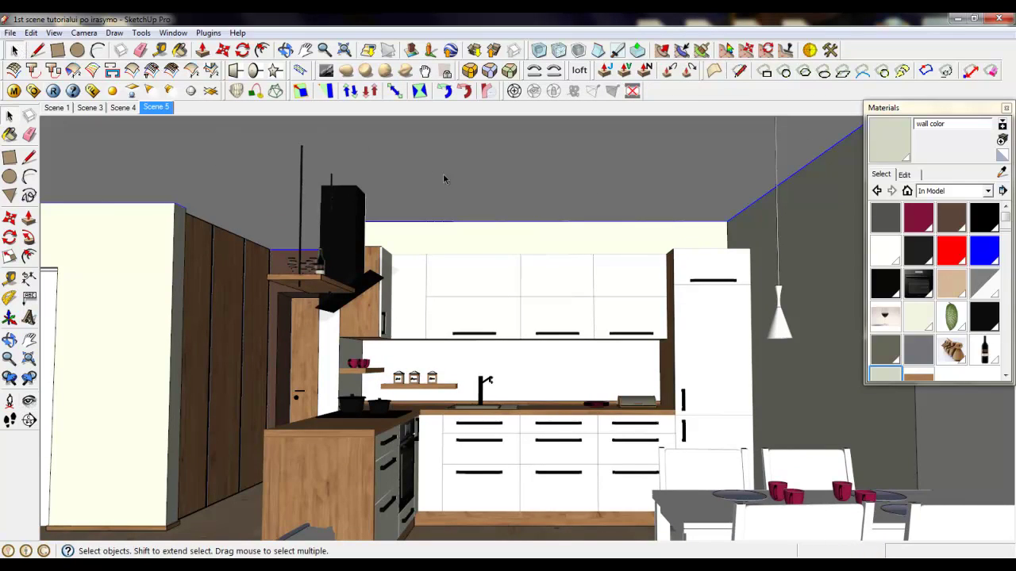
pyautogui.scroll(3, 507, 188)
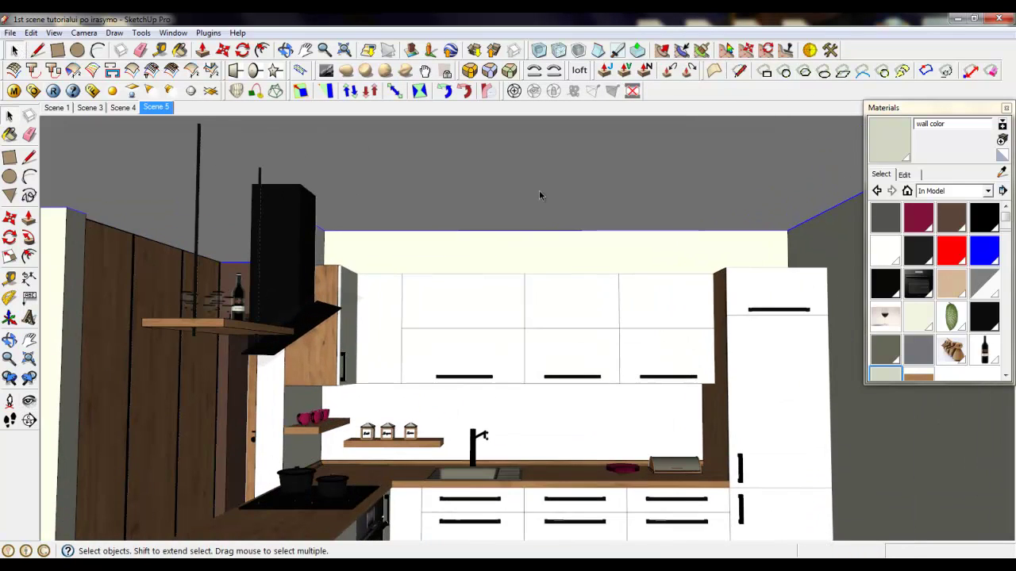
pyautogui.click(14, 90)
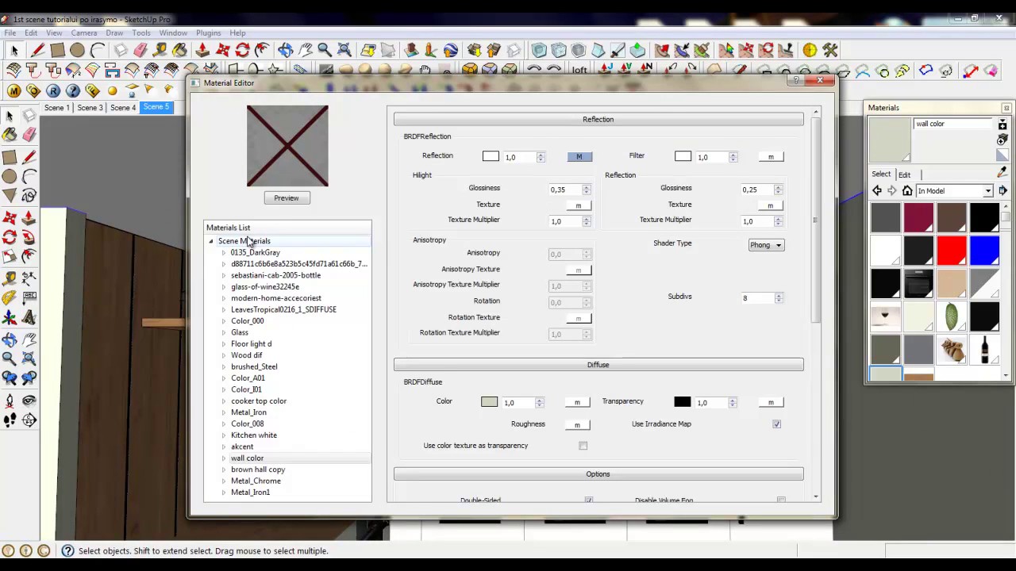
pyautogui.rightClick(247, 241)
pyautogui.click(275, 264)
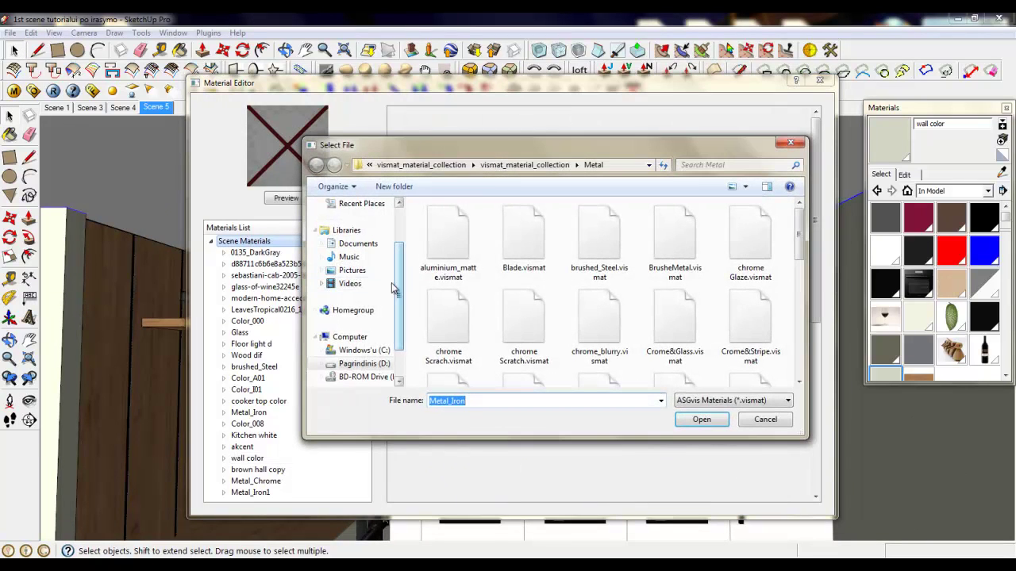
pyautogui.click(512, 169)
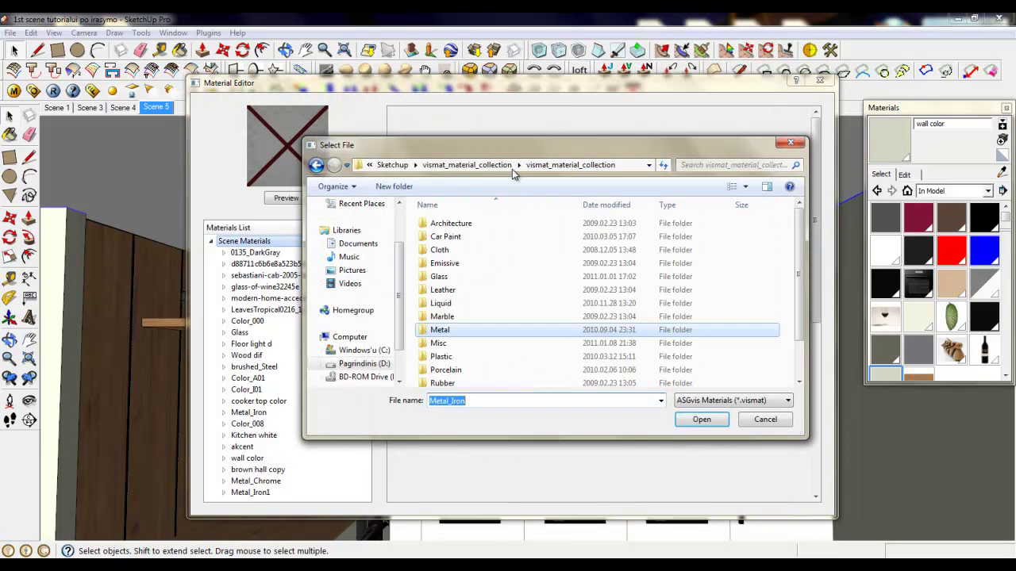
pyautogui.doubleClick(456, 225)
pyautogui.doubleClick(456, 224)
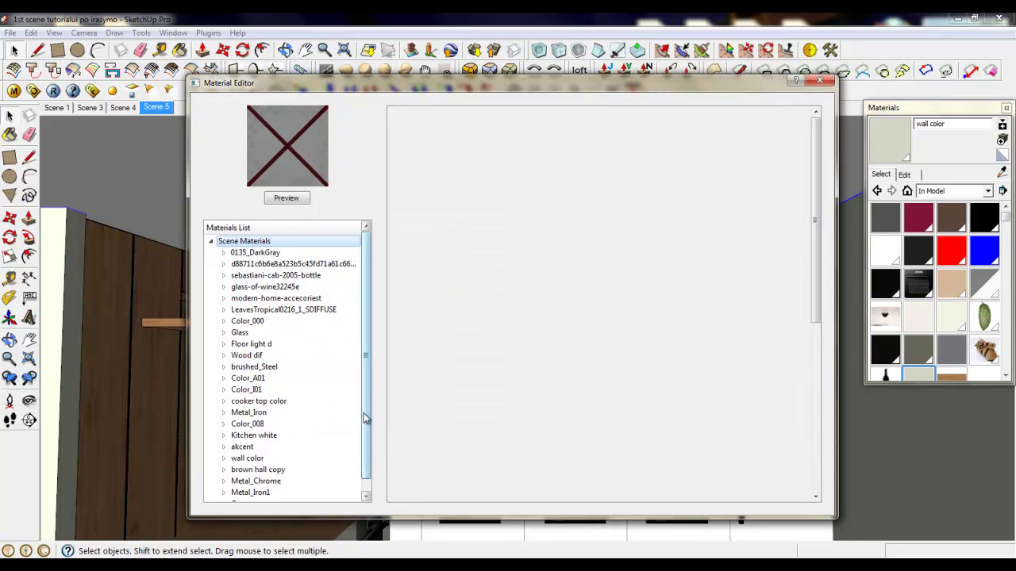
pyautogui.moveTo(365, 417); pyautogui.dragTo(365, 442)
pyautogui.click(251, 494)
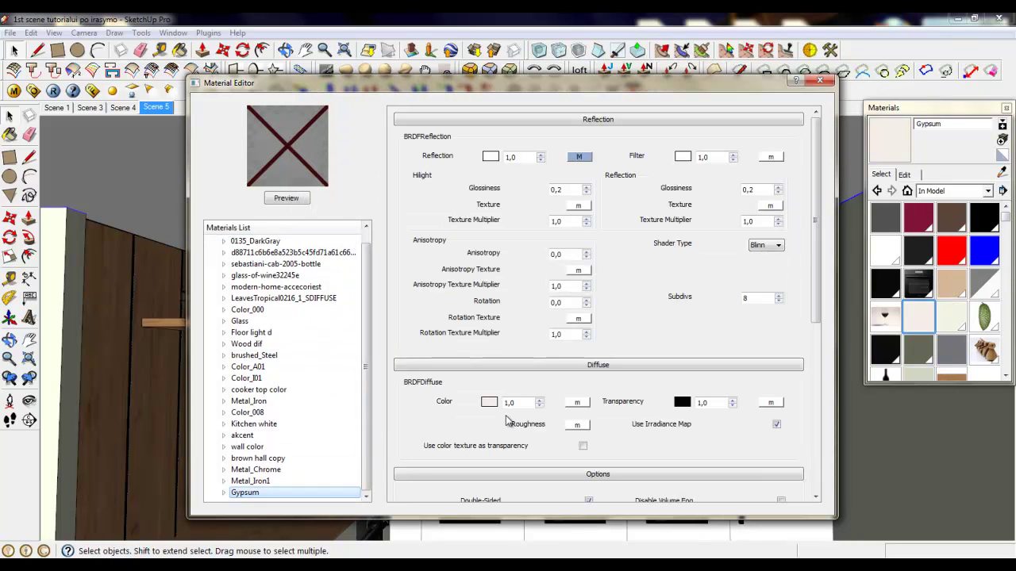
pyautogui.click(820, 80)
# Paint the ceiling face inside the room group with Gypsum and close the group.
pyautogui.click(725, 164)
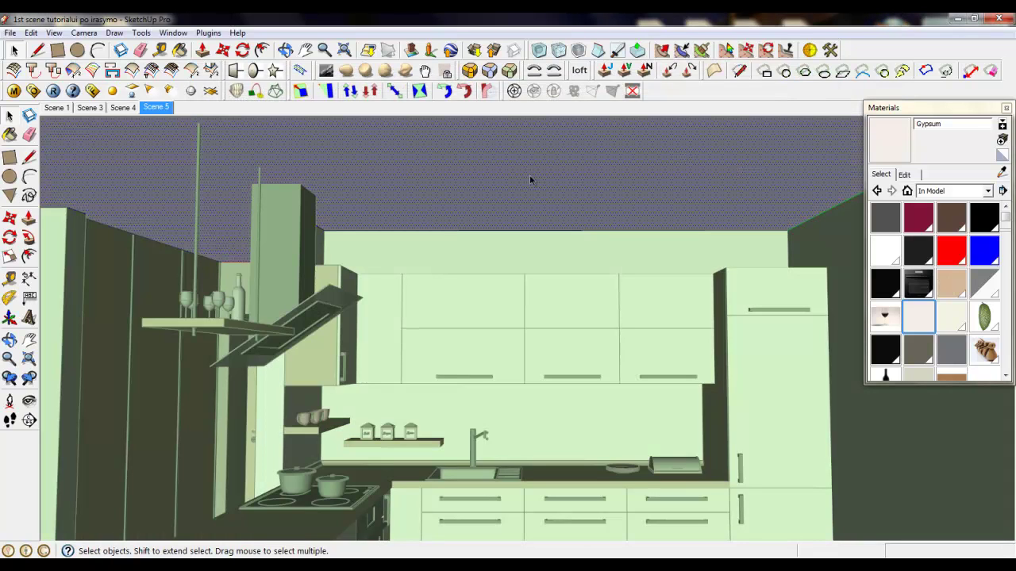
pyautogui.click(918, 322)
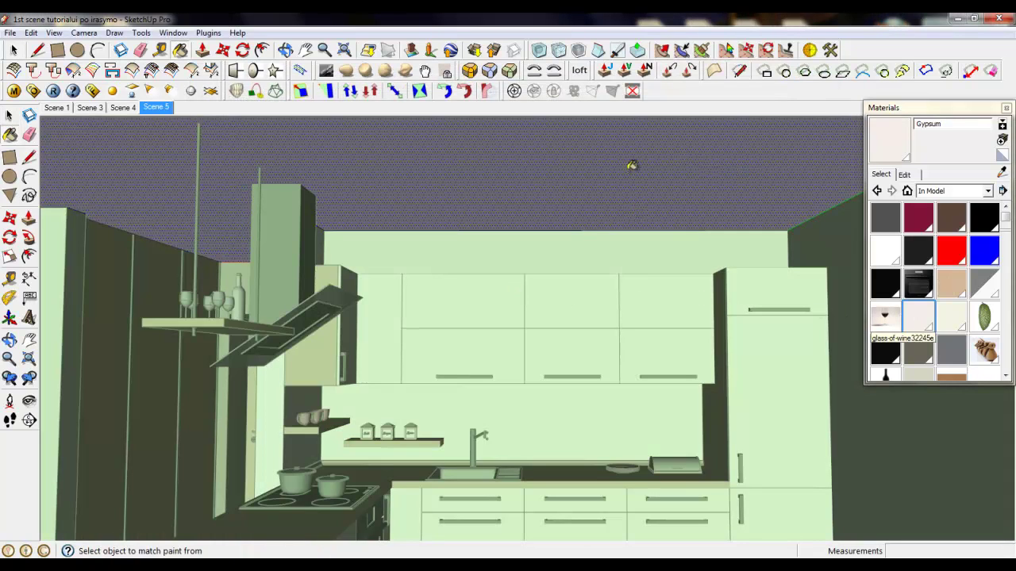
pyautogui.click(13, 50)
pyautogui.rightClick(407, 257)
pyautogui.click(429, 264)
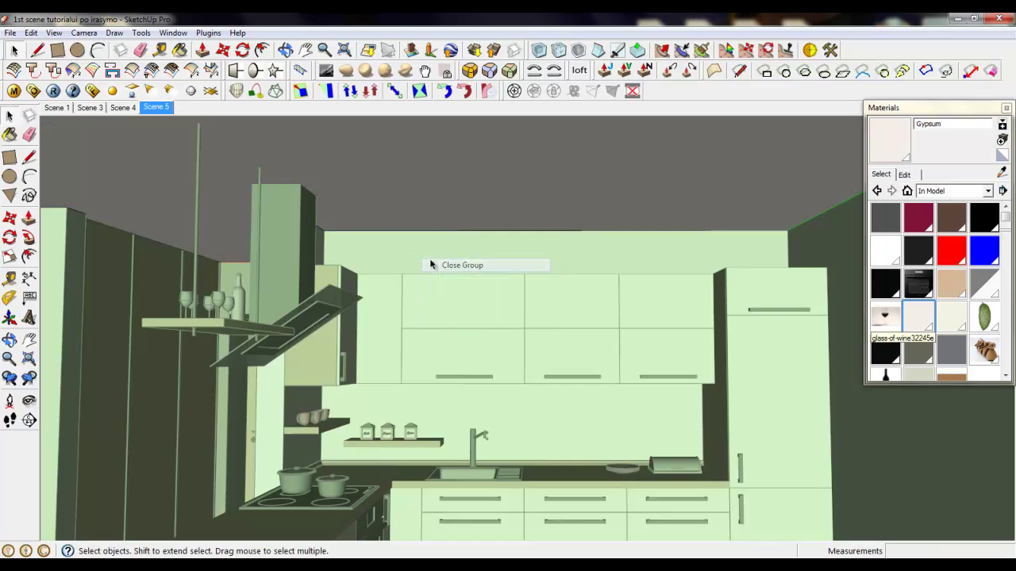
# Hide the ceiling group and turn on the display of hidden geometry.
pyautogui.click(570, 250)
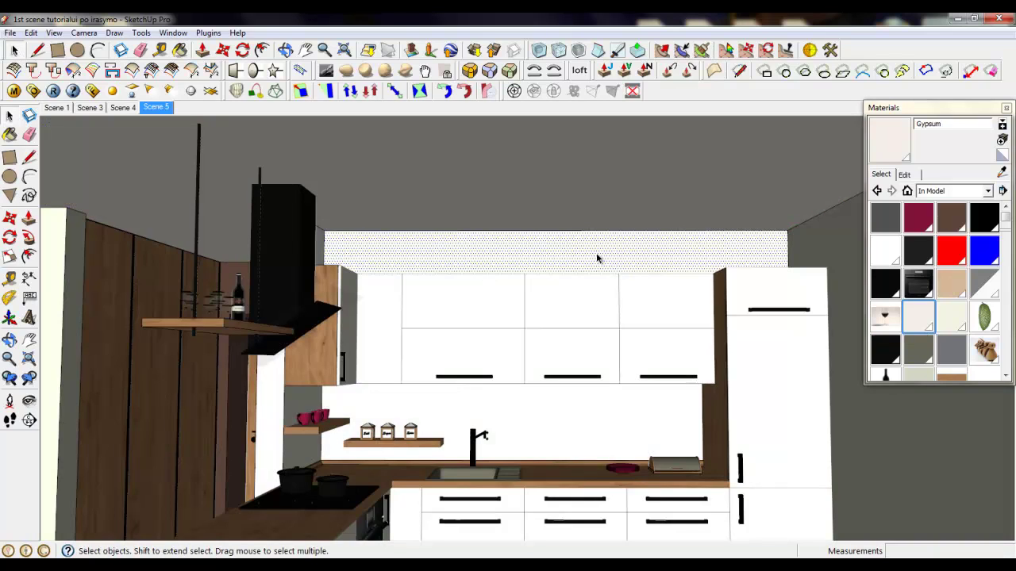
pyautogui.scroll(3, 644, 246)
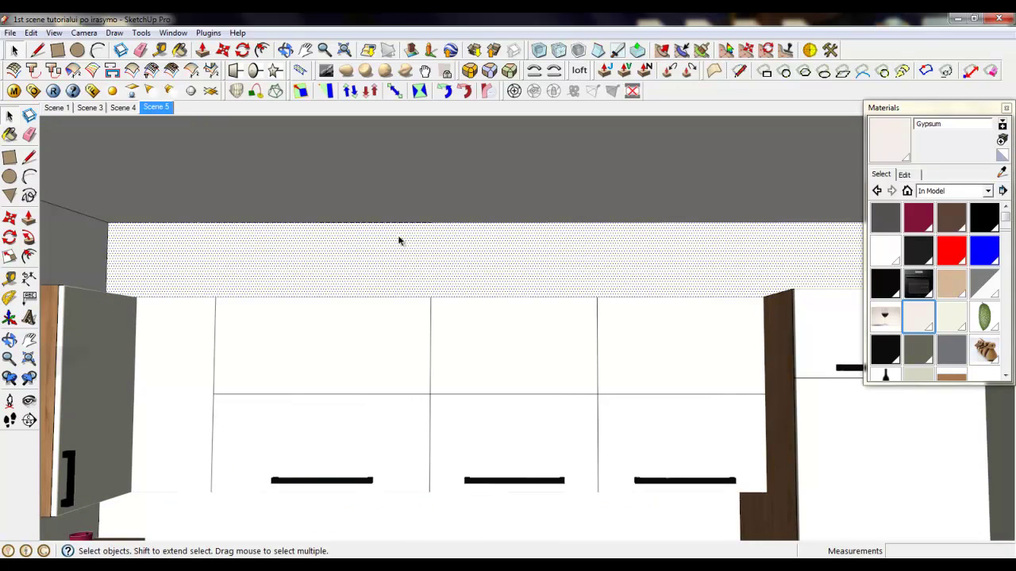
pyautogui.scroll(-3, 399, 241)
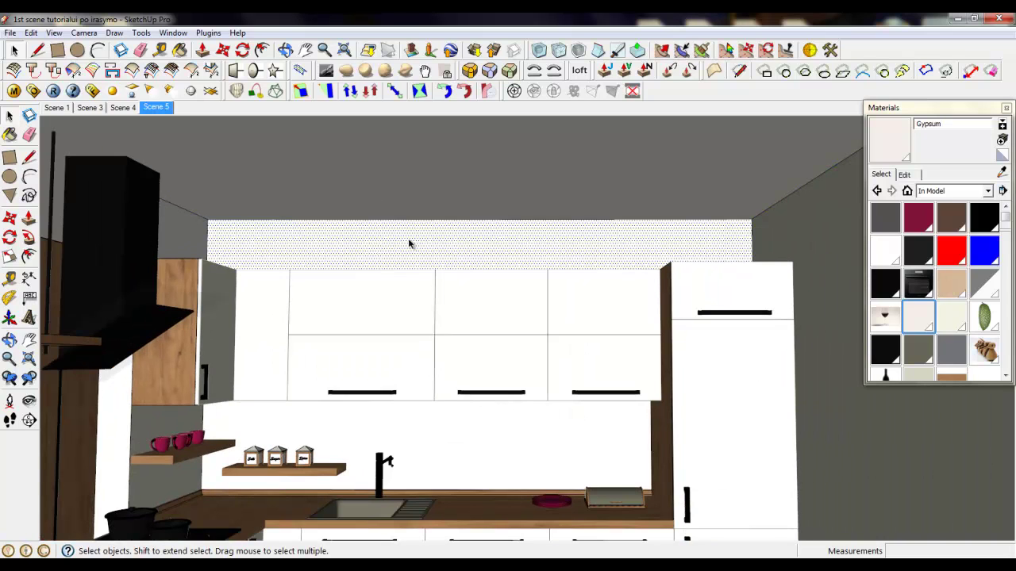
pyautogui.moveTo(410, 244)
pyautogui.mouseDown(button='middle')
pyautogui.moveTo(467, 243)
pyautogui.moveTo(474, 260)
pyautogui.mouseUp(button='middle')
pyautogui.rightClick(461, 222)
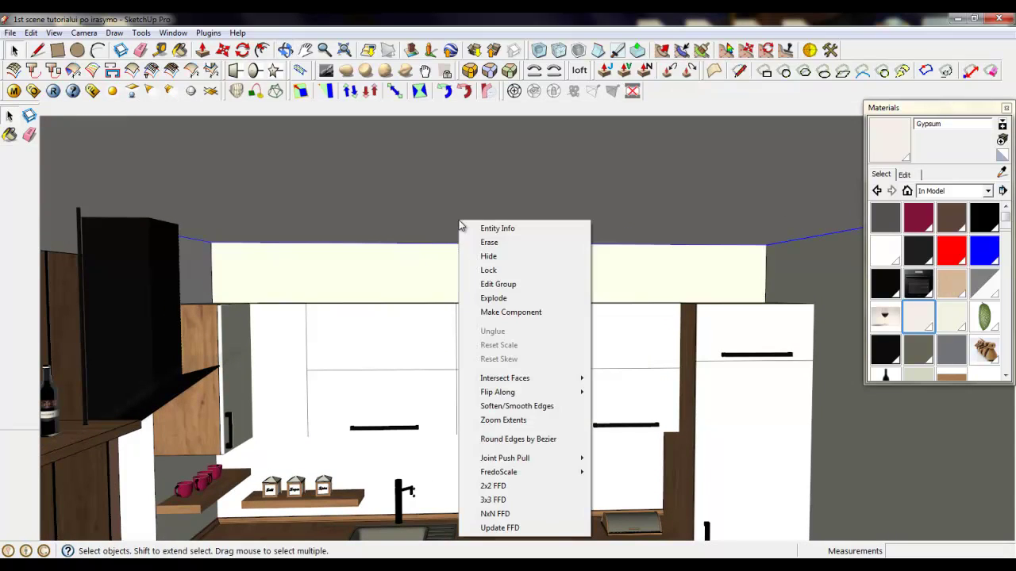
pyautogui.click(488, 255)
pyautogui.click(54, 33)
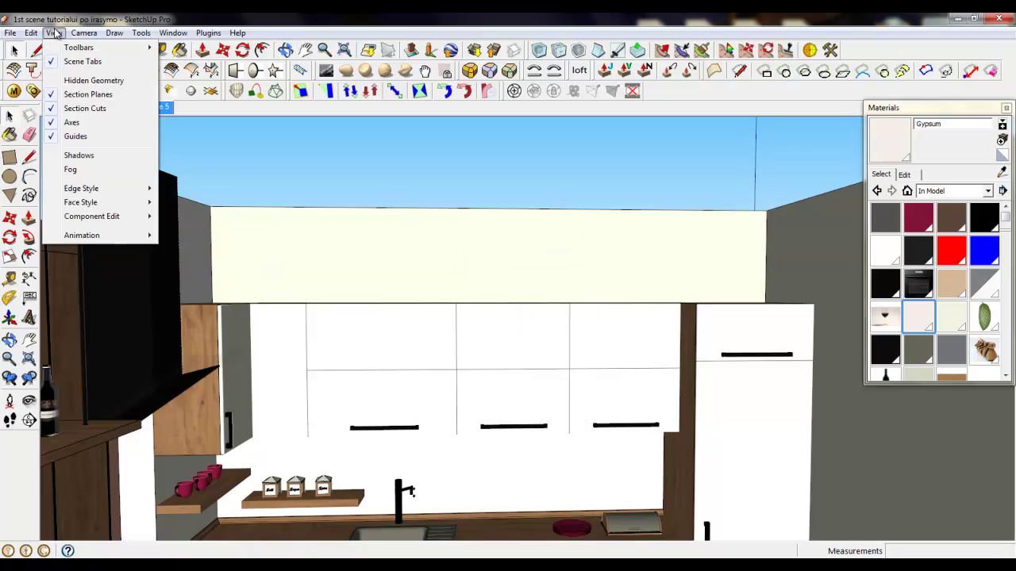
pyautogui.click(74, 81)
# Copy the room walls' top outline edges 200 mm straight down to the underside of the hidden ceiling, leaving out the top face.
pyautogui.moveTo(295, 222); pyautogui.dragTo(841, 300, button='middle')
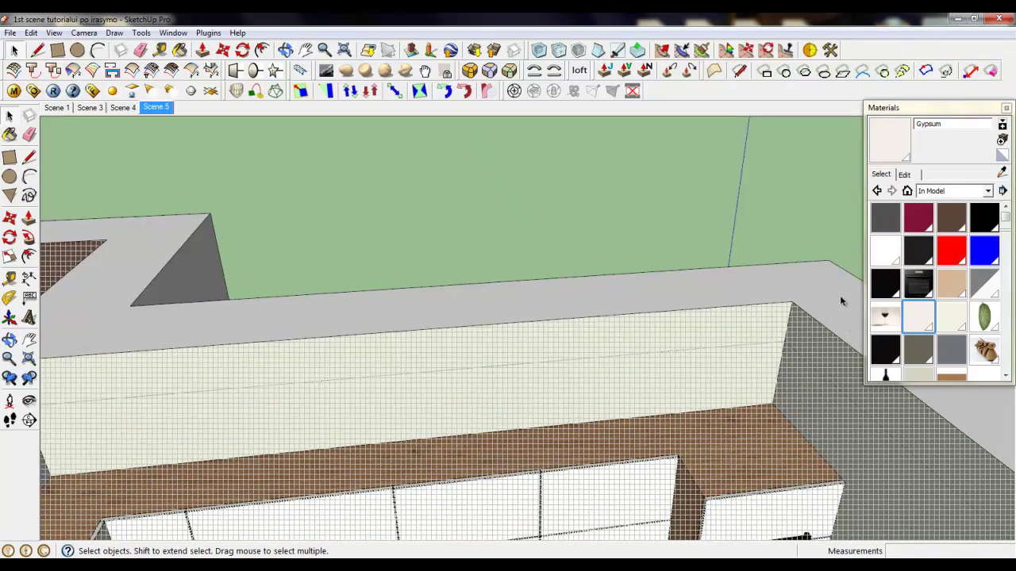
pyautogui.click(822, 289)
pyautogui.scroll(2, 799, 298)
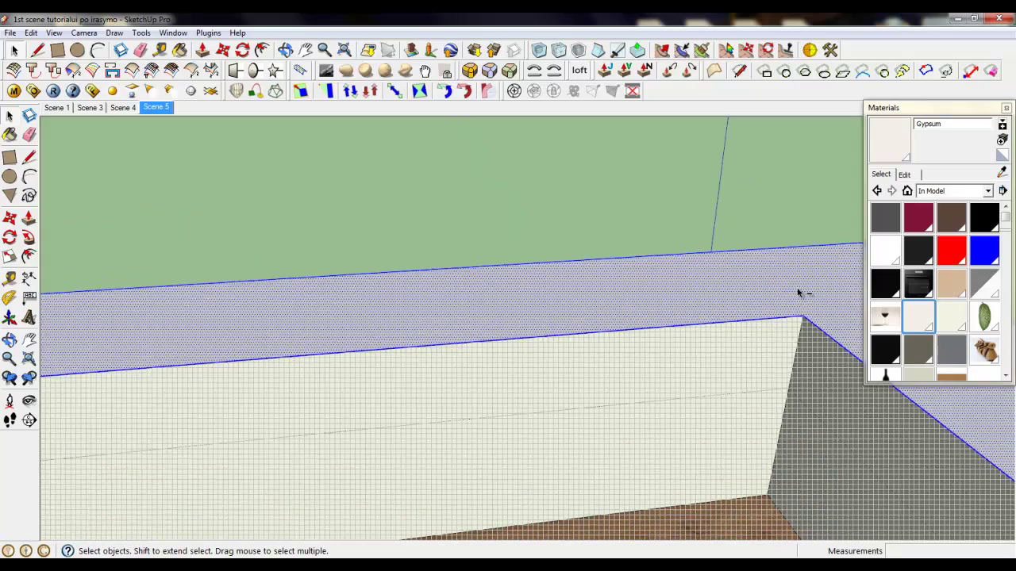
pyautogui.keyDown('shift'); pyautogui.click(798, 291); pyautogui.keyUp('shift')
pyautogui.scroll(-3, 792, 286)
pyautogui.moveTo(597, 289); pyautogui.dragTo(760, 215, button='middle')
pyautogui.press('m')
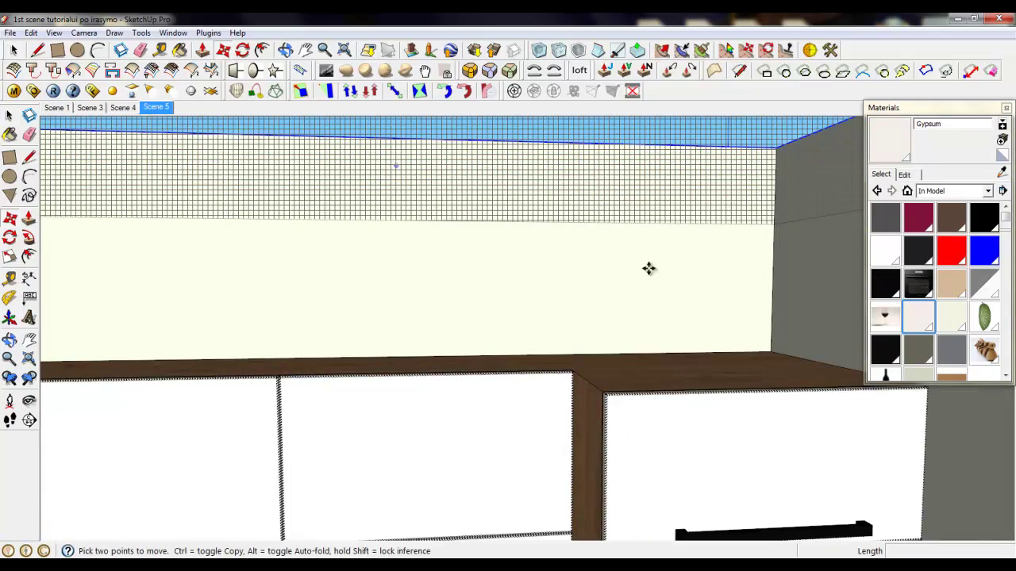
pyautogui.scroll(2, 770, 284)
pyautogui.scroll(-4, 741, 267)
pyautogui.moveTo(742, 268); pyautogui.dragTo(762, 341, button='middle')
pyautogui.click(777, 240)
pyautogui.press('ctrl')
pyautogui.moveTo(759, 302); pyautogui.dragTo(759, 203, button='middle')
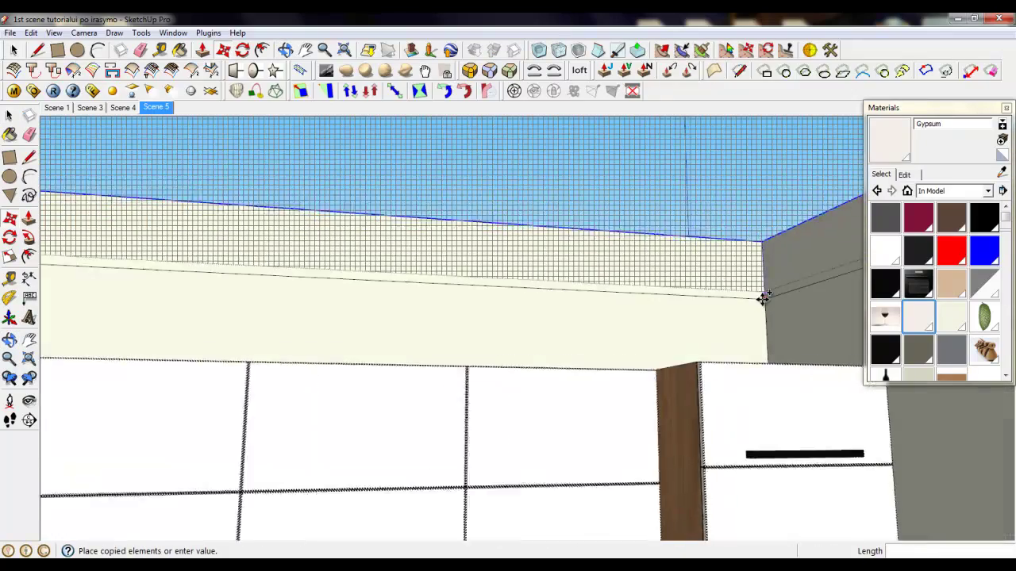
pyautogui.scroll(3, 763, 300)
pyautogui.click(768, 286)
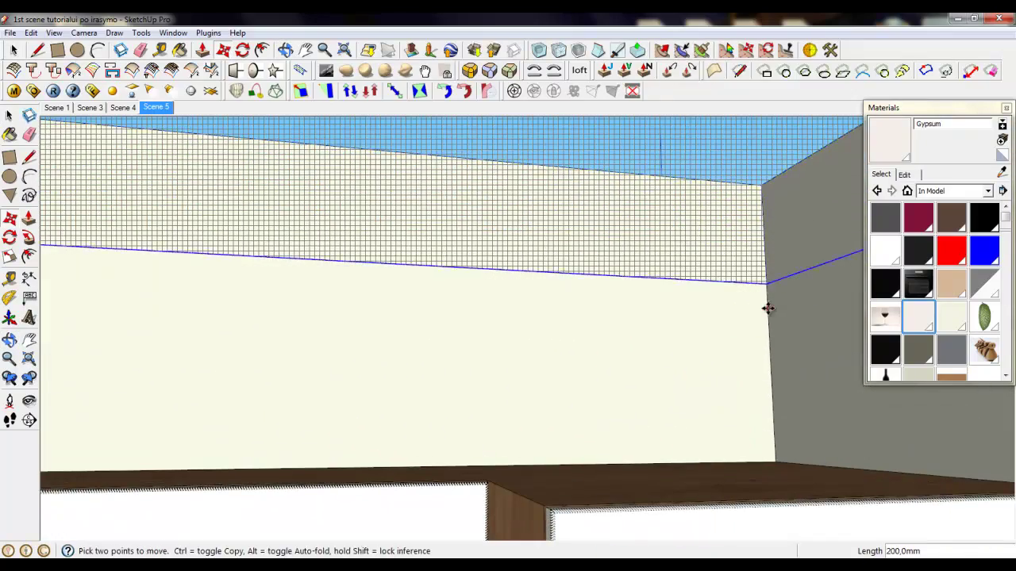
# Copy the lowered wall outline another 40 mm down to mark a strip below the ceiling.
pyautogui.moveTo(767, 308); pyautogui.dragTo(764, 274, button='middle')
pyautogui.press('ctrl')
pyautogui.click(766, 265)
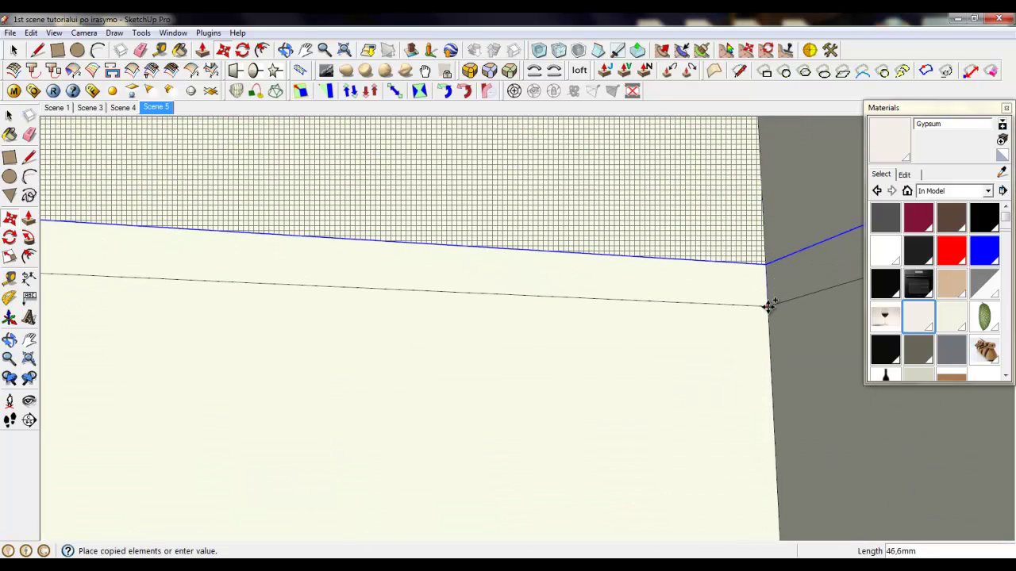
pyautogui.write('40')
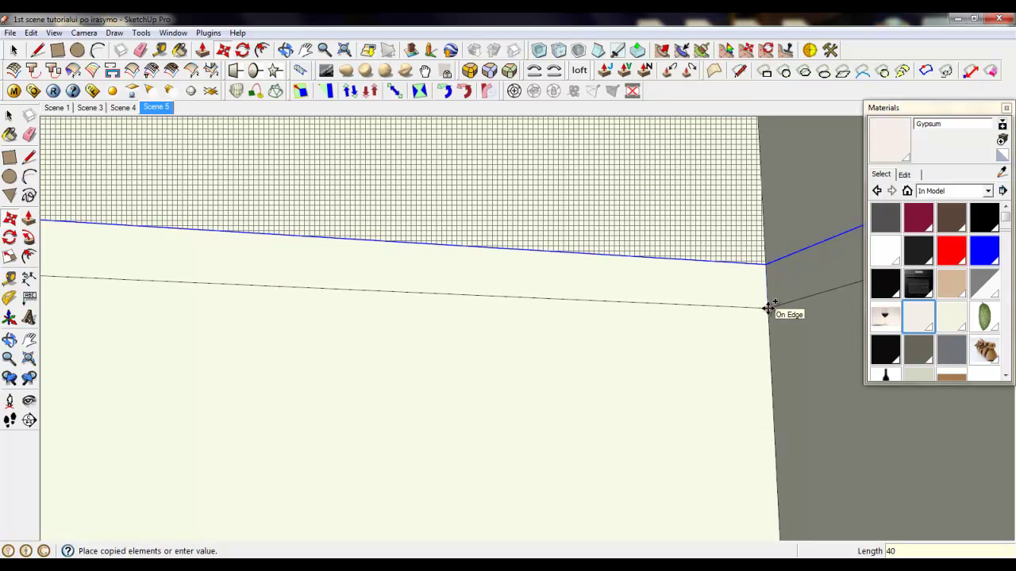
pyautogui.press('Return')
pyautogui.click(13, 50)
# Unhide the ceiling group and turn off the display of hidden geometry.
pyautogui.scroll(-1, 679, 387)
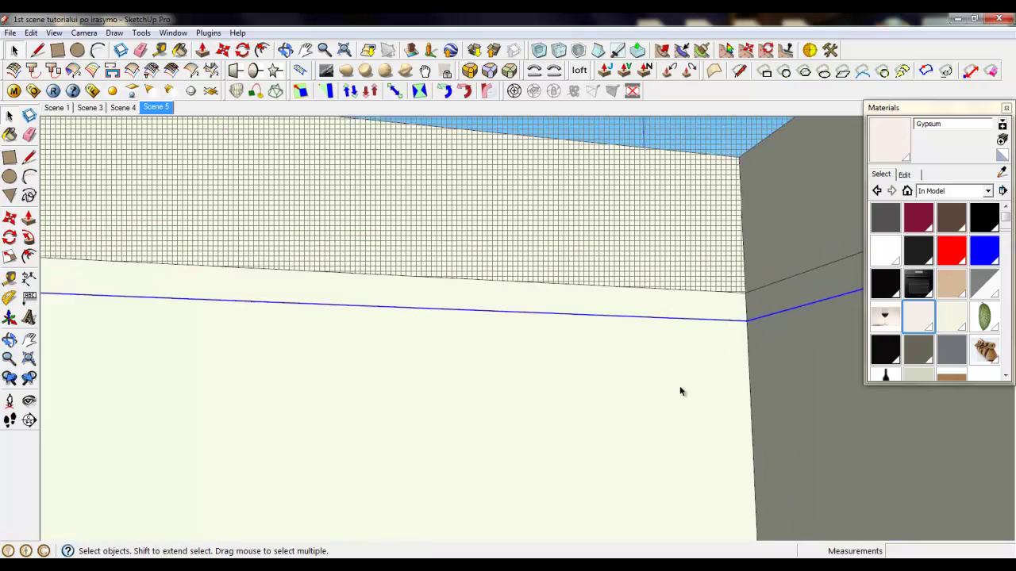
pyautogui.scroll(-3, 684, 385)
pyautogui.rightClick(220, 195)
pyautogui.click(223, 228)
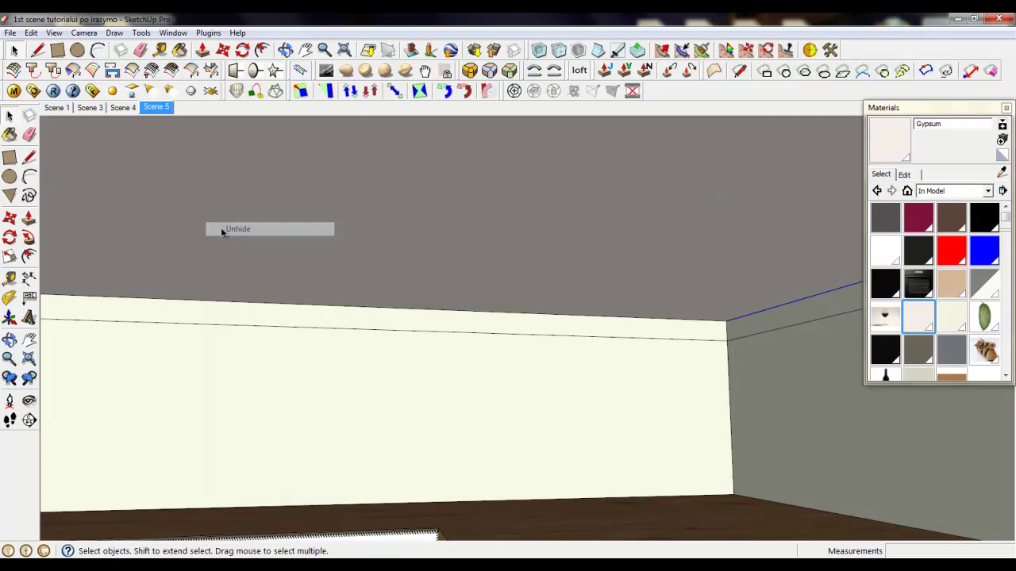
pyautogui.click(54, 32)
pyautogui.click(87, 80)
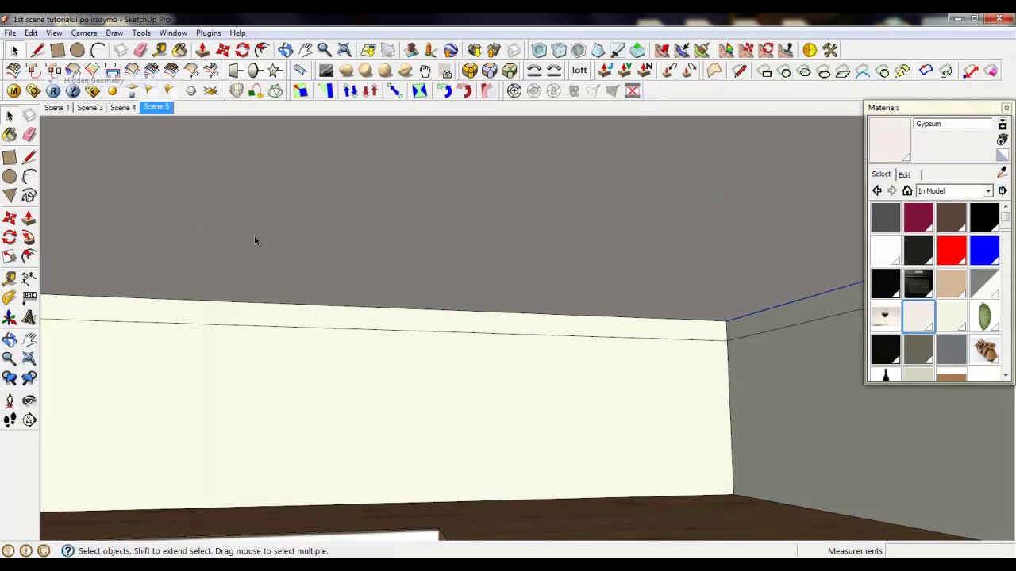
# Paint the strip below the ceiling on the kitchen's back wall with Gypsum.
pyautogui.moveTo(254, 240); pyautogui.dragTo(556, 333, button='middle')
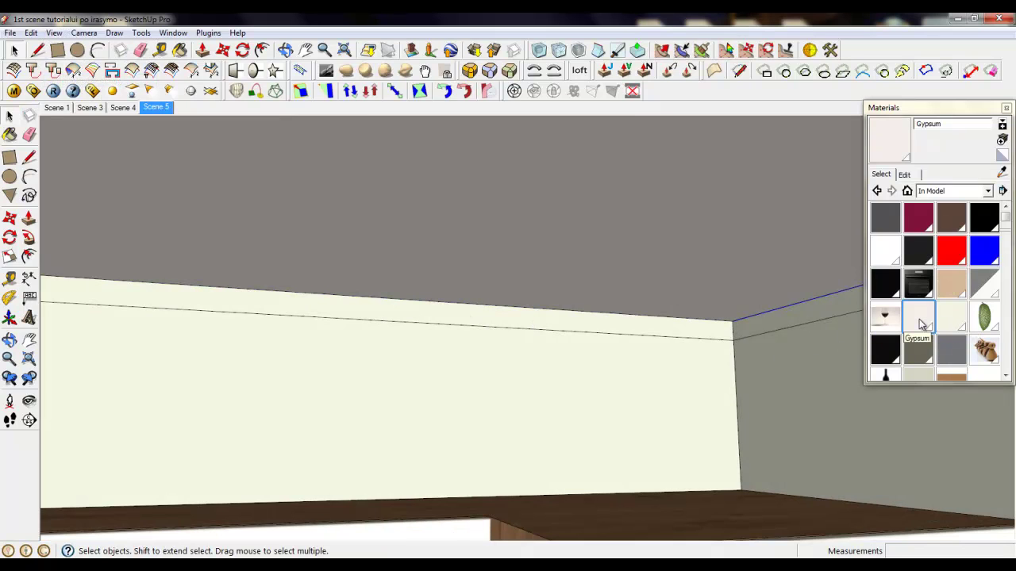
pyautogui.click(919, 318)
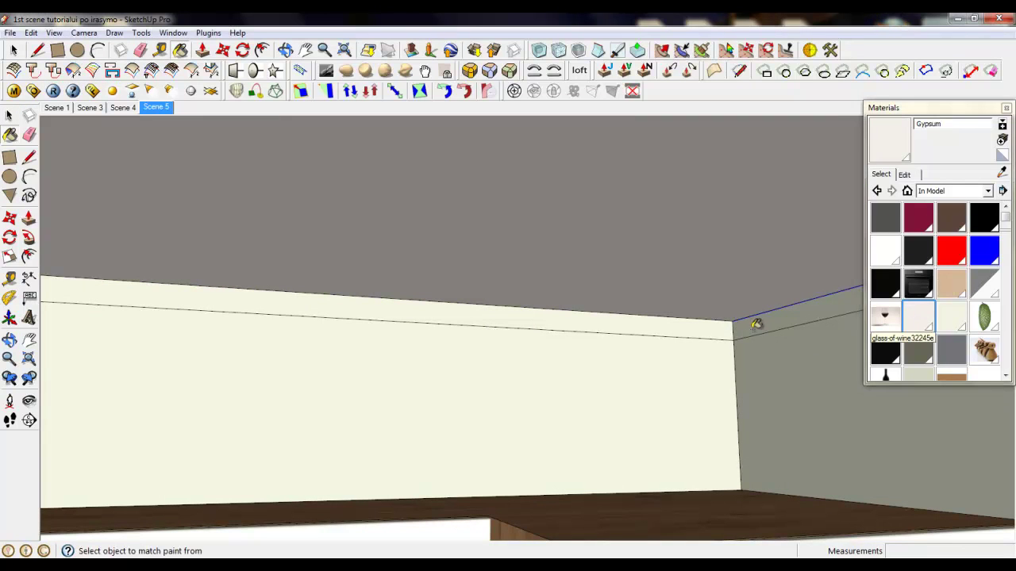
pyautogui.click(717, 333)
# Paint the strips below the ceiling on the hallway walls and the adjoining wall ends with Gypsum.
pyautogui.scroll(-5, 740, 310)
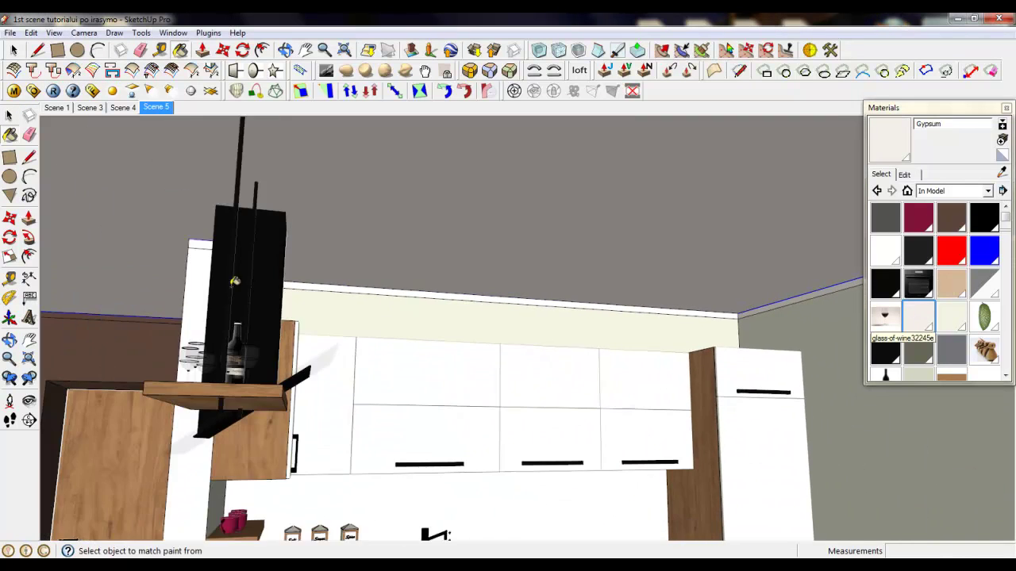
pyautogui.scroll(3, 191, 287)
pyautogui.moveTo(199, 229); pyautogui.dragTo(233, 235, button='middle')
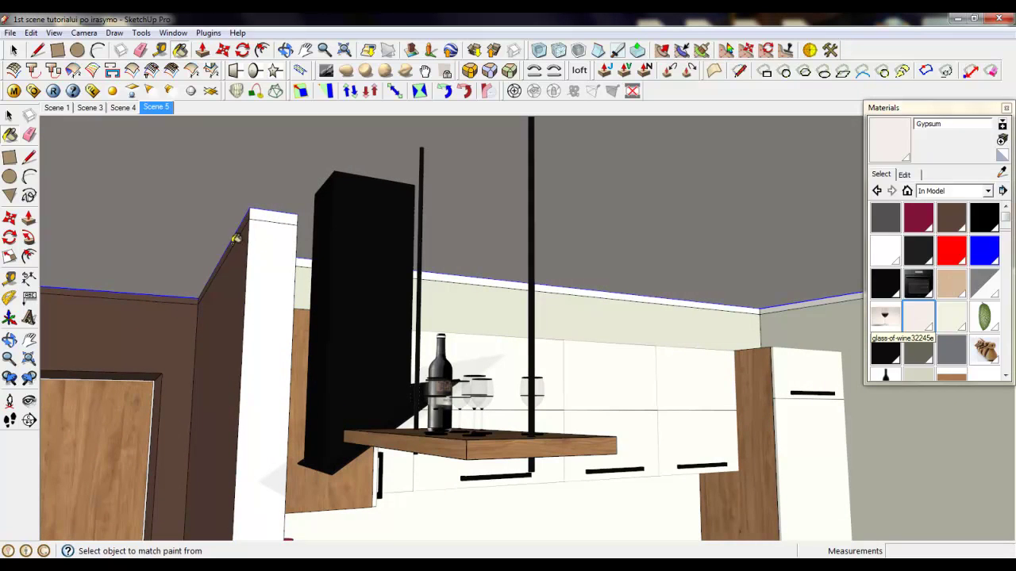
pyautogui.scroll(5, 127, 290)
pyautogui.click(214, 300)
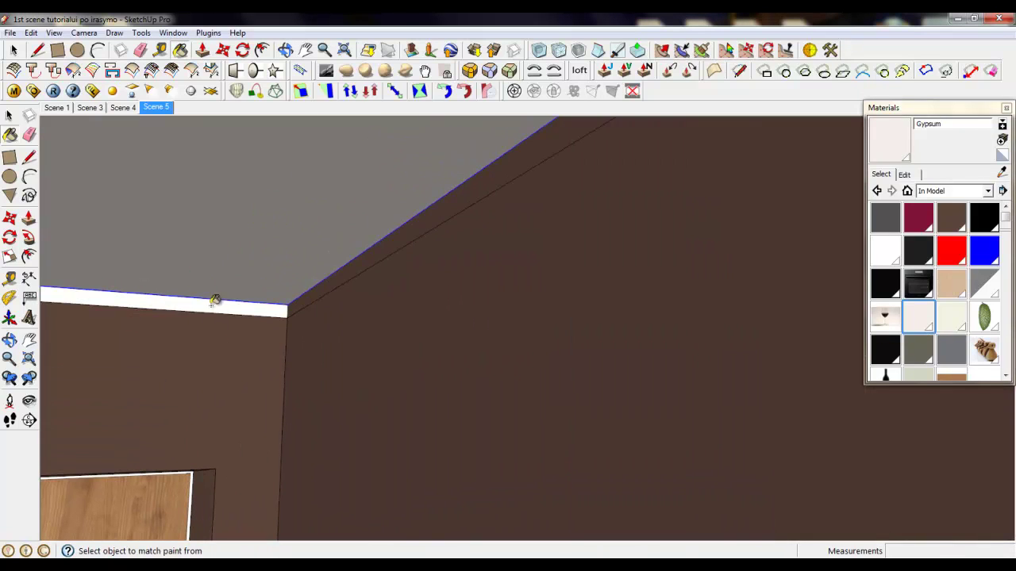
pyautogui.click(303, 301)
pyautogui.scroll(-3, 381, 295)
pyautogui.moveTo(388, 301)
pyautogui.mouseDown(button='middle')
pyautogui.moveTo(295, 320)
pyautogui.moveTo(154, 315)
pyautogui.moveTo(327, 249)
pyautogui.mouseUp(button='middle')
pyautogui.scroll(-3, 316, 266)
pyautogui.scroll(4, 143, 230)
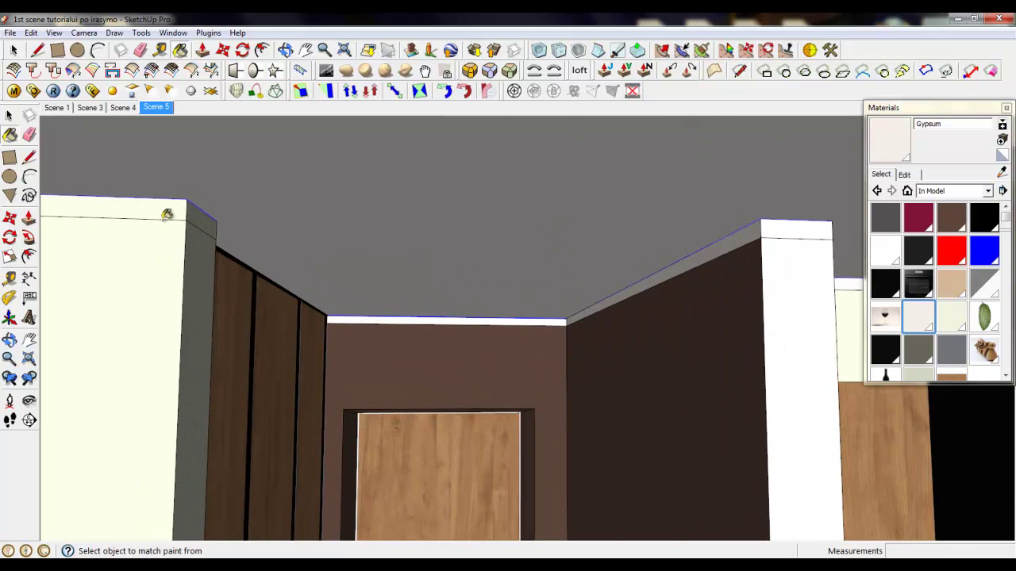
pyautogui.scroll(-2, 164, 209)
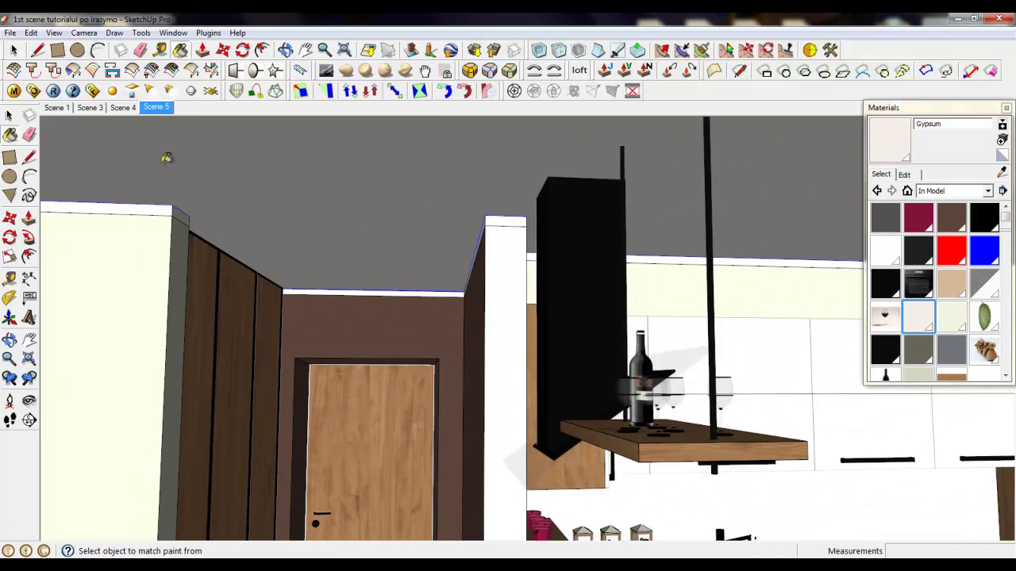
# Render the Scene 5 view with V-Ray to check the Gypsum ceiling and wall strip, and close the frame buffer.
pyautogui.click(155, 107)
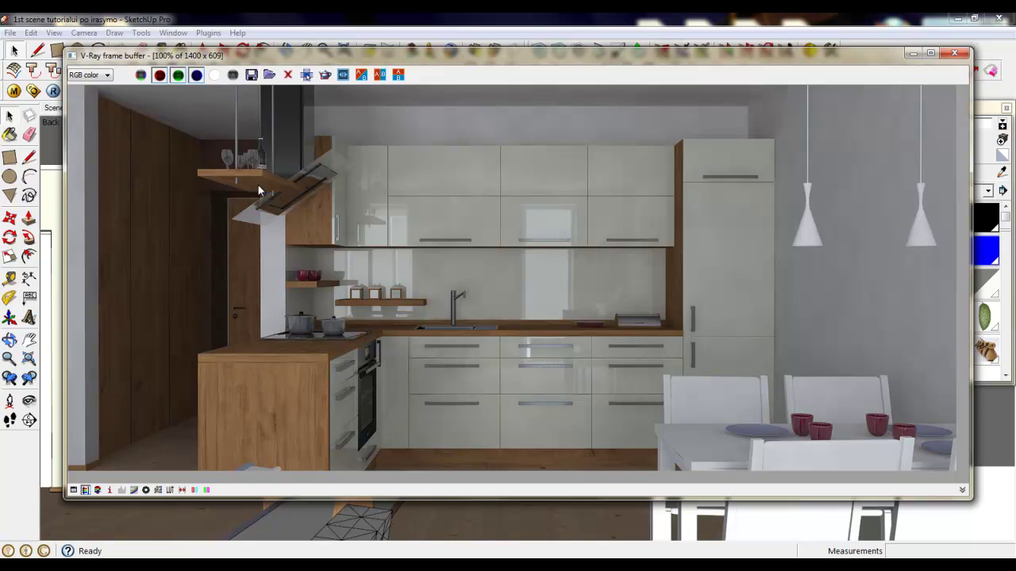
pyautogui.click(950, 54)
# Round the two vertical corner edges of the wall end beside the hallway panels with a 1 mm offset and 3 segments.
pyautogui.click(28, 401)
pyautogui.moveTo(337, 371); pyautogui.dragTo(246, 361)
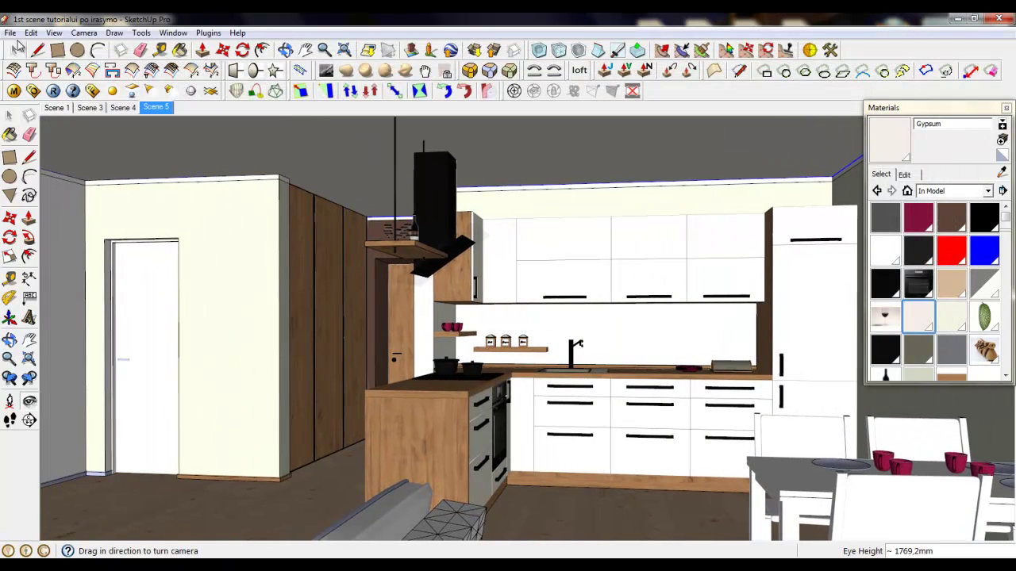
pyautogui.click(15, 49)
pyautogui.scroll(5, 270, 190)
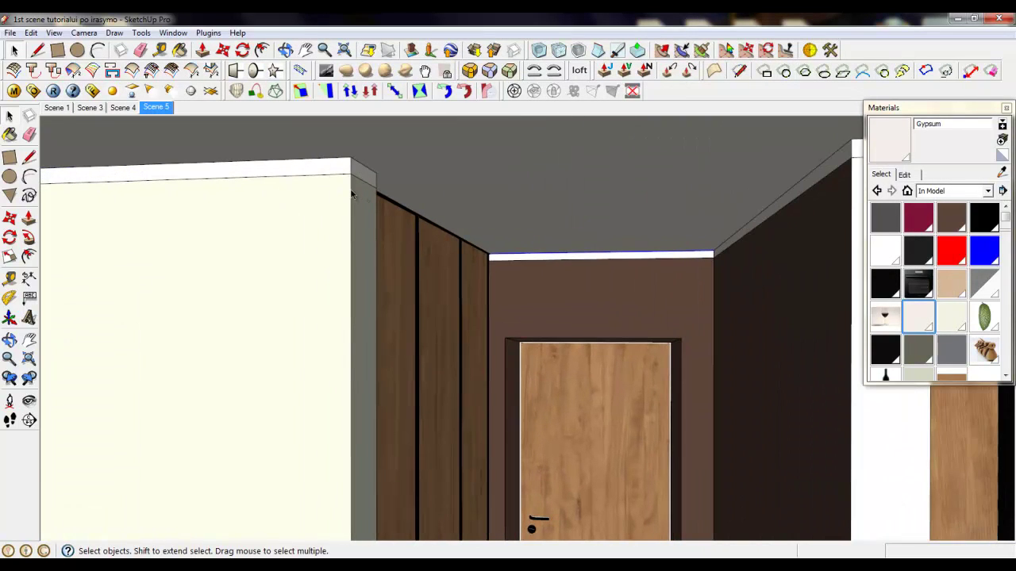
pyautogui.click(350, 185)
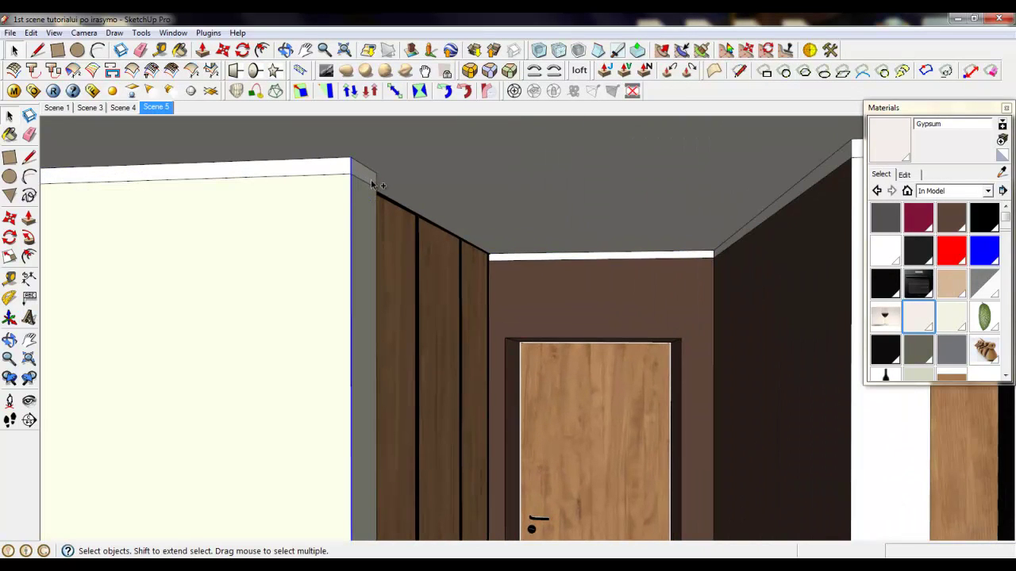
pyautogui.keyDown('ctrl'); pyautogui.click(376, 199); pyautogui.keyUp('ctrl')
pyautogui.scroll(-4, 383, 149)
pyautogui.scroll(3, 372, 456)
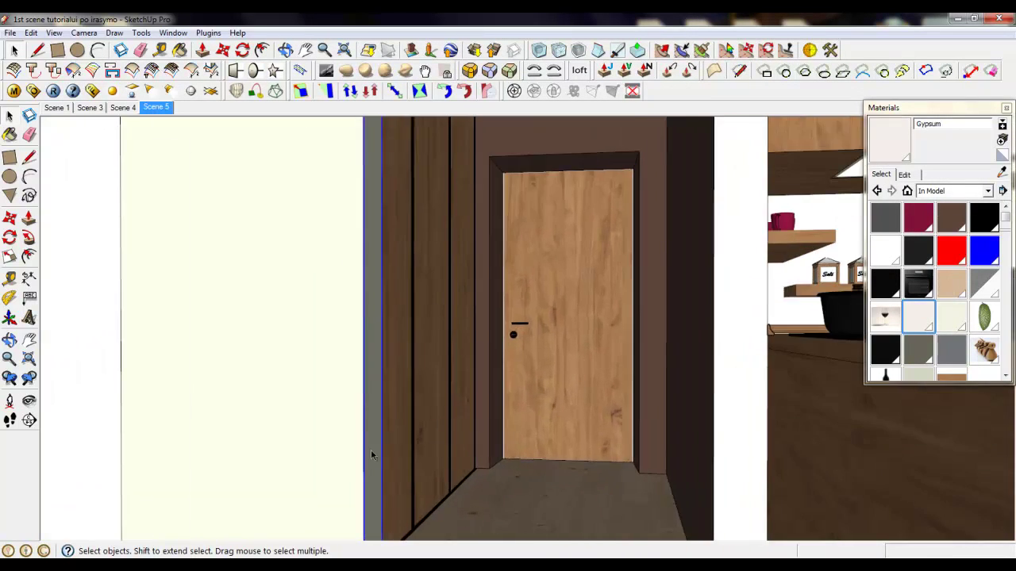
pyautogui.scroll(-2, 372, 456)
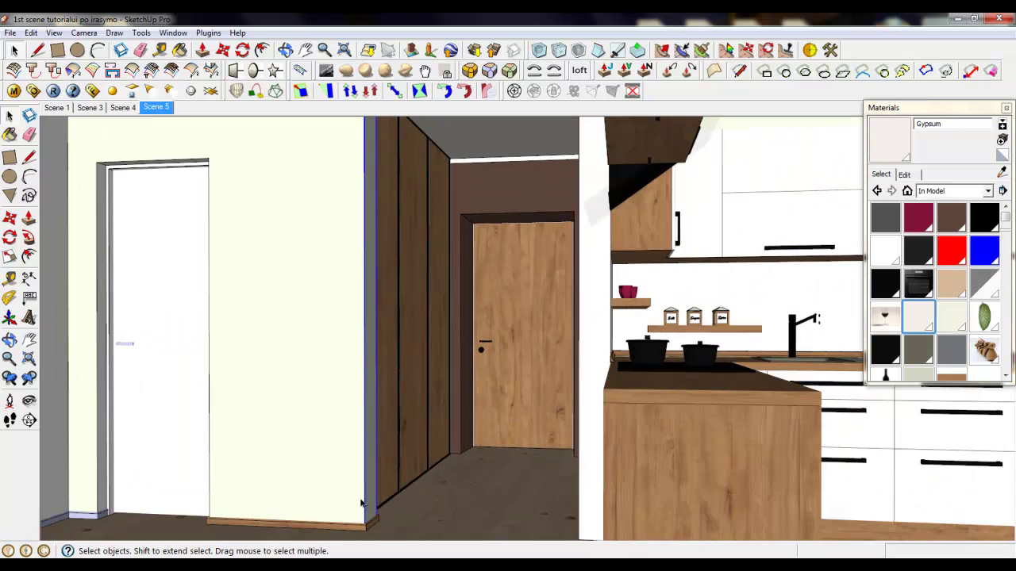
pyautogui.click(481, 90)
pyautogui.click(785, 129)
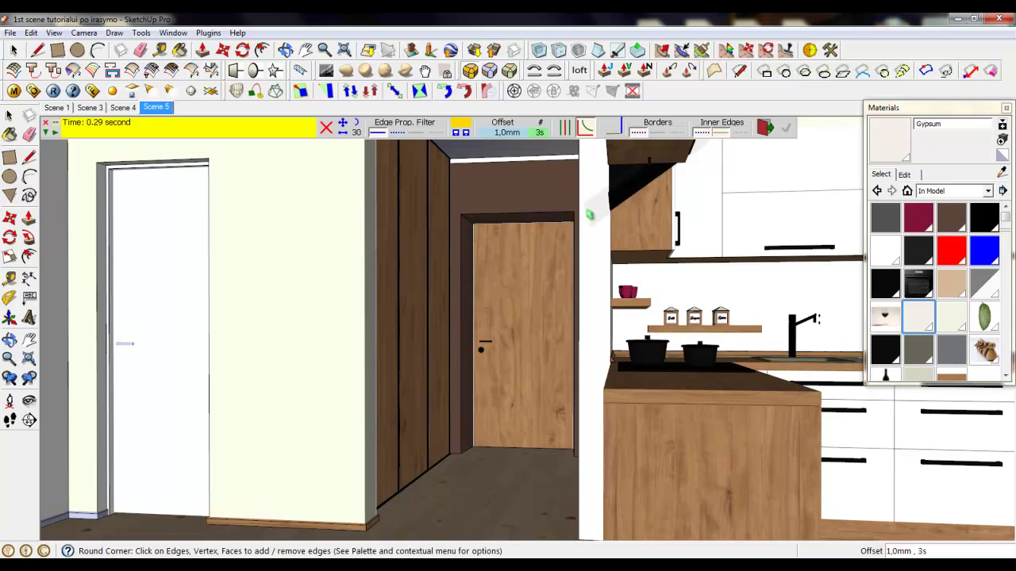
pyautogui.press('space')
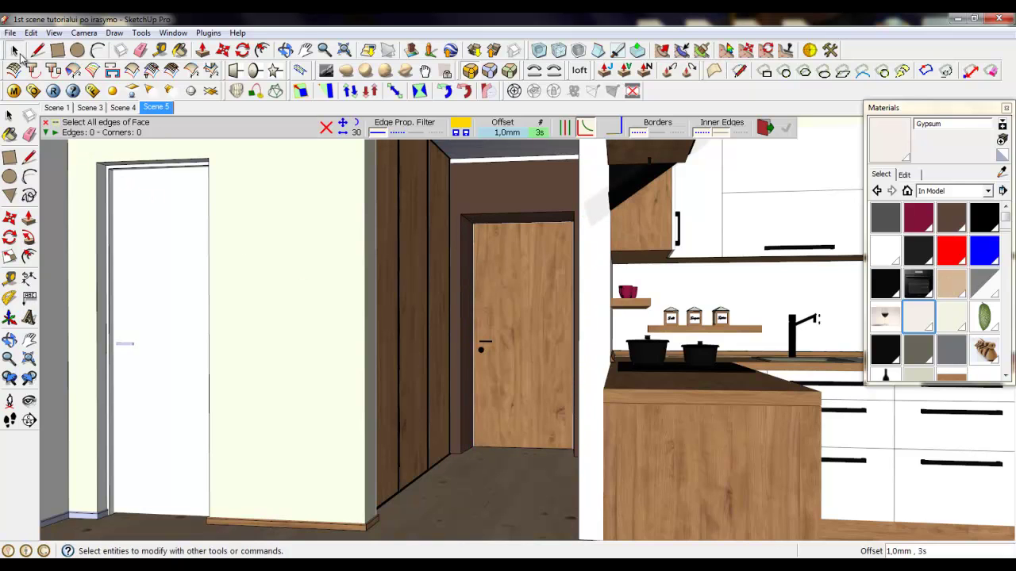
# Apply Metal_Chrome to the round lock on the hallway door.
pyautogui.scroll(5, 509, 342)
pyautogui.scroll(4, 515, 427)
pyautogui.click(486, 359)
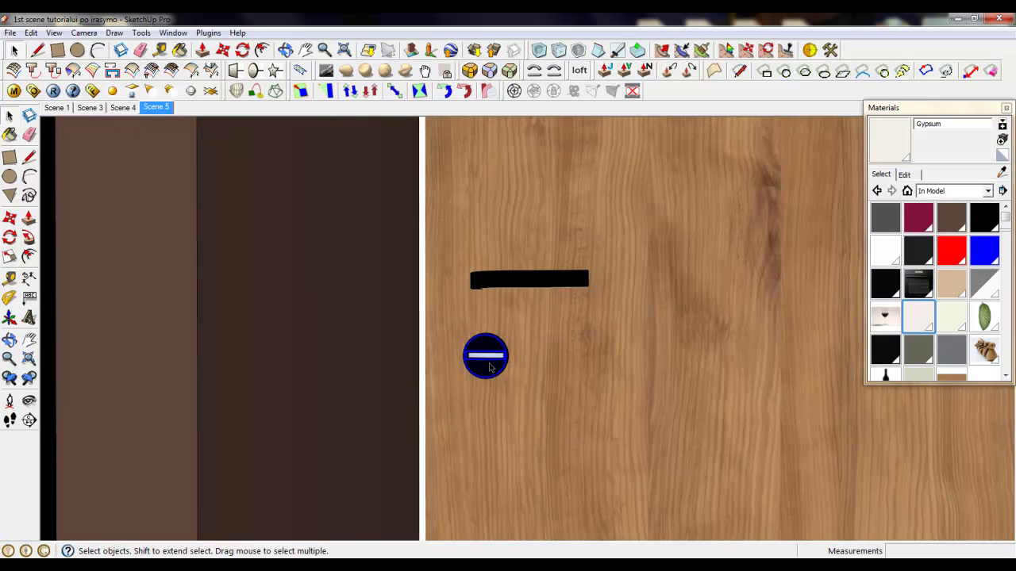
pyautogui.click(897, 344)
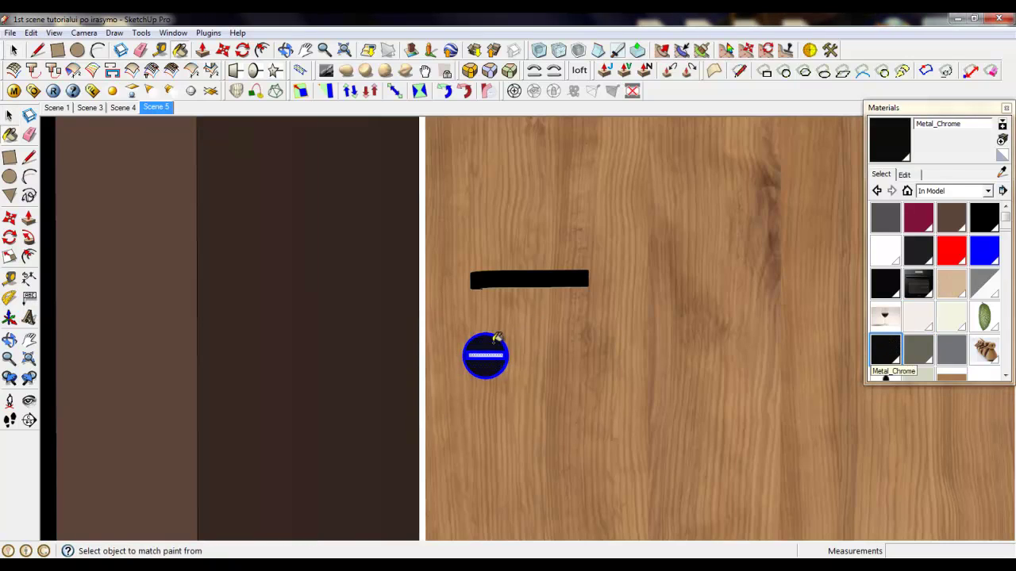
pyautogui.press('space')
# Paint the hallway door's handle with Metal_Chrome inside its group and close the group.
pyautogui.doubleClick(528, 277)
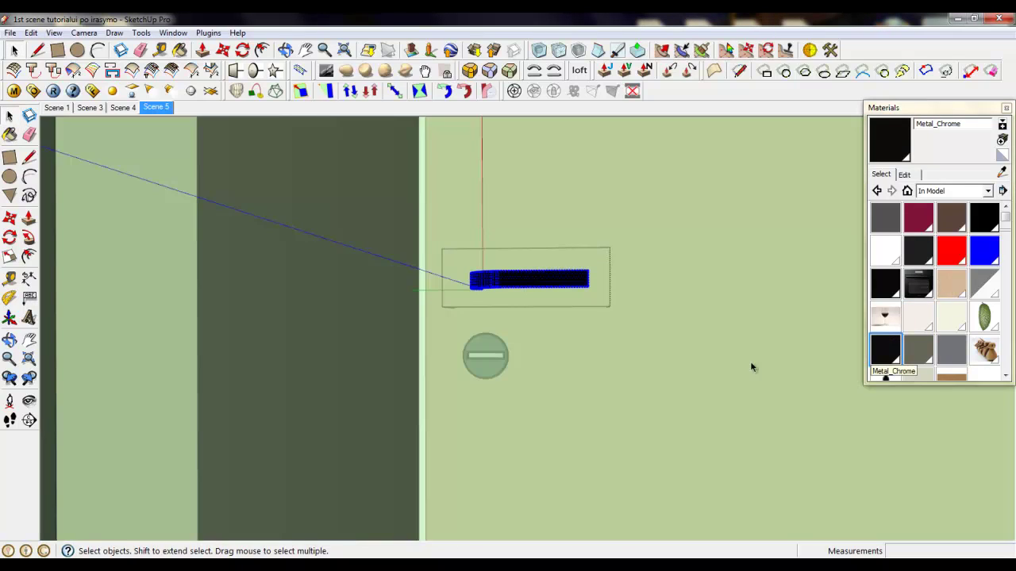
pyautogui.click(892, 359)
pyautogui.rightClick(560, 256)
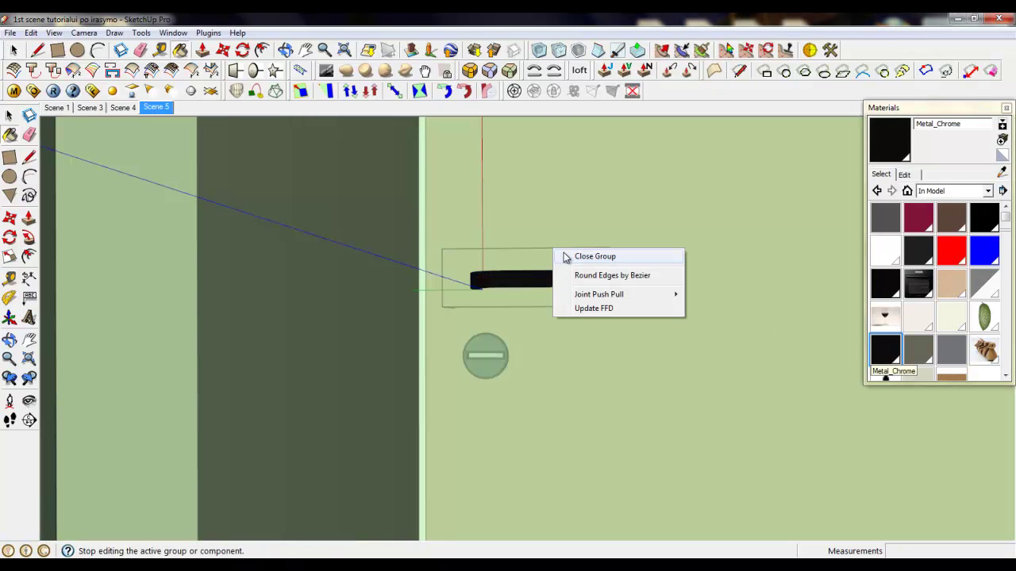
pyautogui.click(578, 257)
pyautogui.click(13, 50)
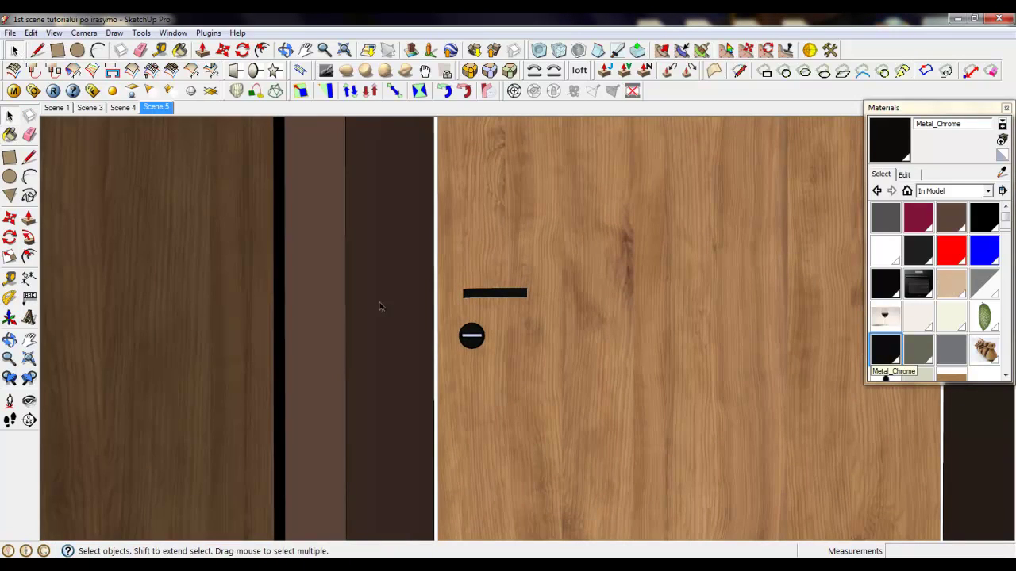
# Paint the thin edge trim around the hallway door with Metal_Chrome inside its group, return to the Scene 5 view and close the group.
pyautogui.scroll(-2, 425, 311)
pyautogui.scroll(3, 425, 312)
pyautogui.doubleClick(436, 313)
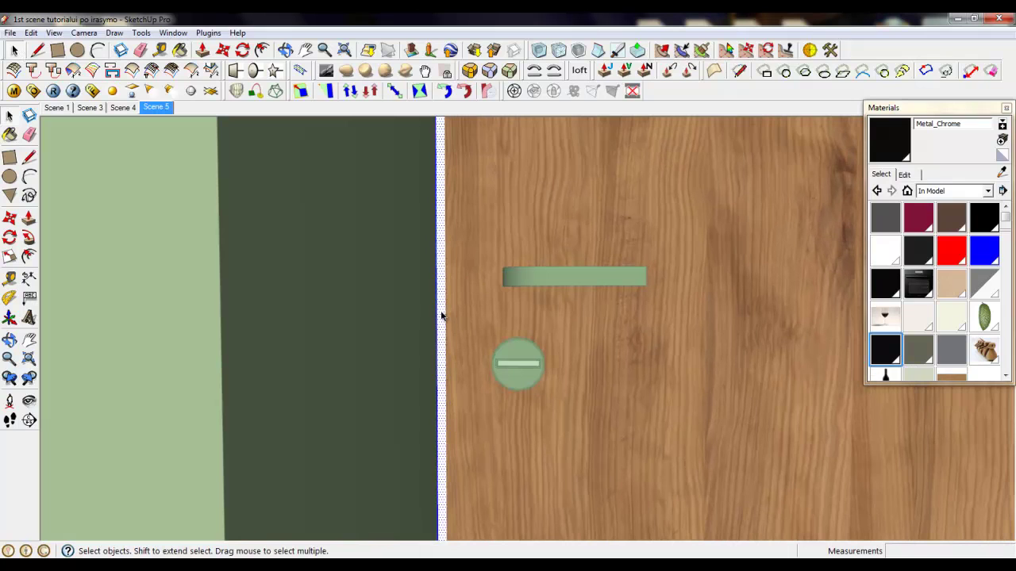
pyautogui.click(877, 358)
pyautogui.click(441, 314)
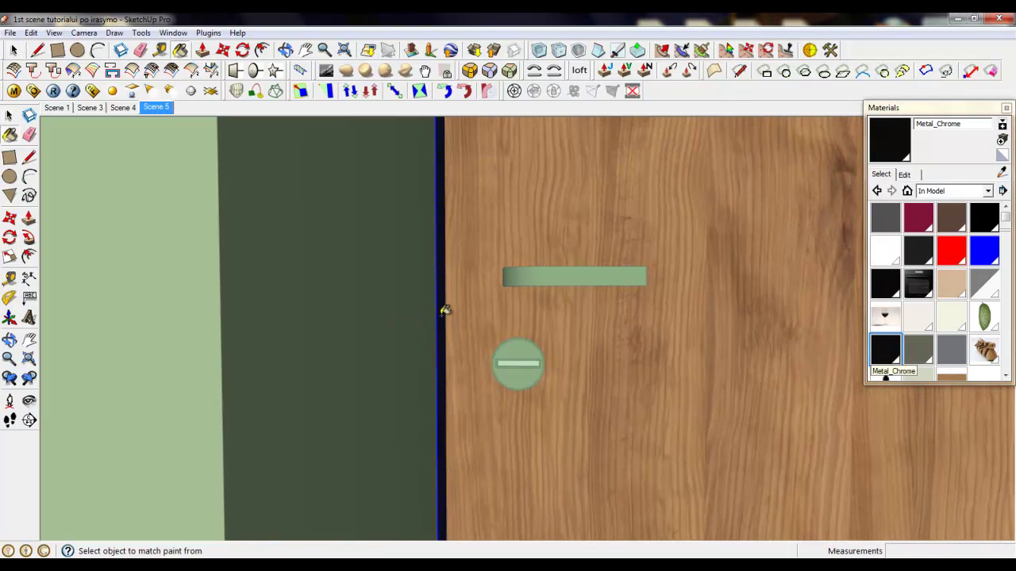
pyautogui.click(162, 109)
pyautogui.press('space')
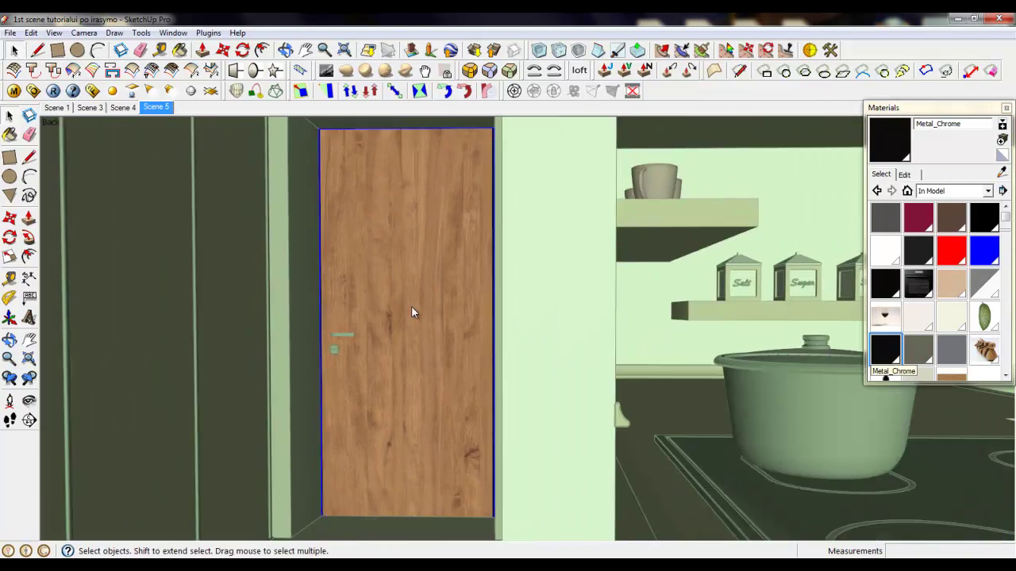
pyautogui.rightClick(411, 305)
pyautogui.rightClick(276, 223)
pyautogui.click(318, 229)
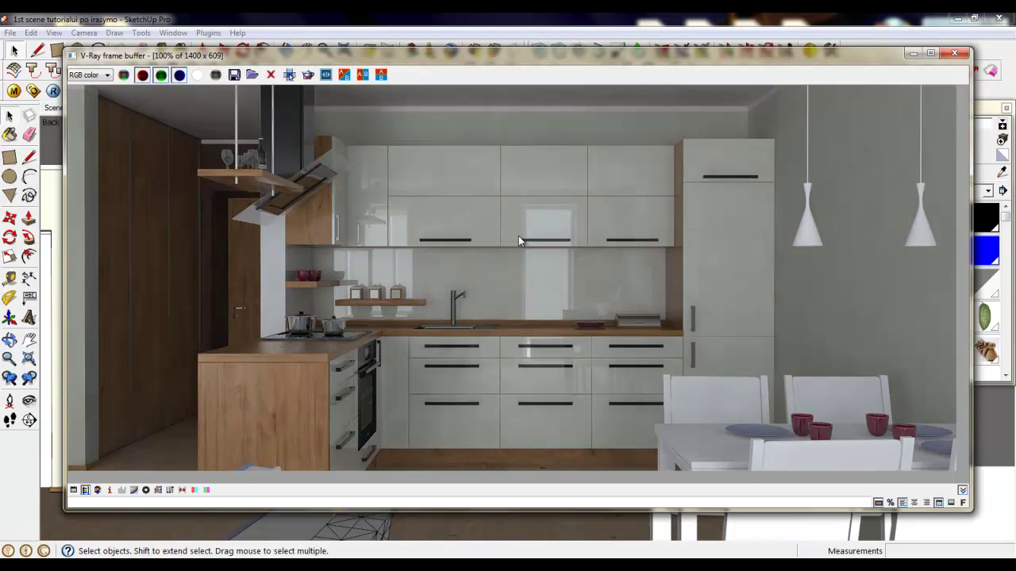
# Change the diffuse color of the wall color material to a lighter, warmer beige in the V-Ray Material Editor and close the editor.
pyautogui.moveTo(514, 60); pyautogui.dragTo(507, 48)
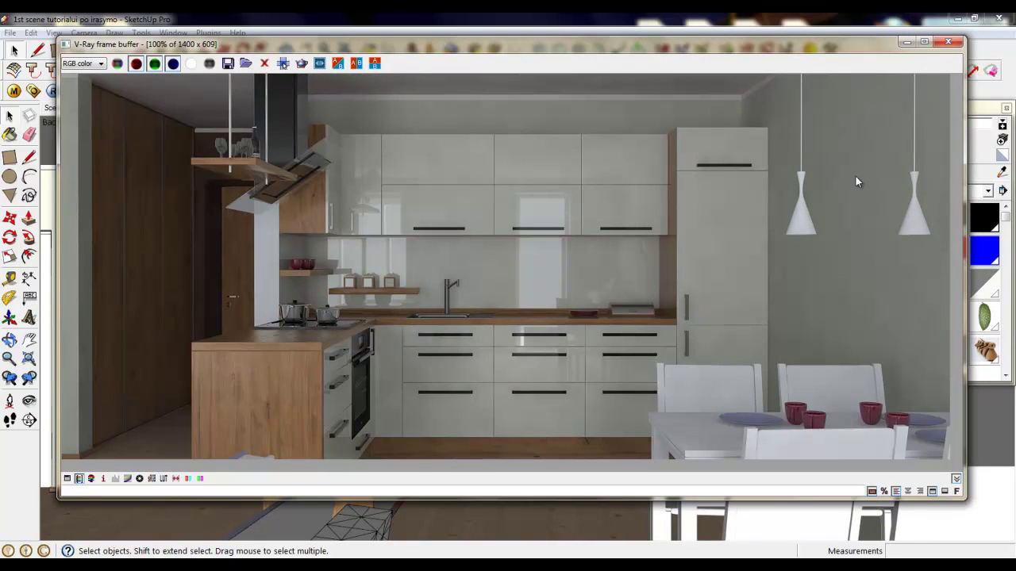
pyautogui.click(13, 91)
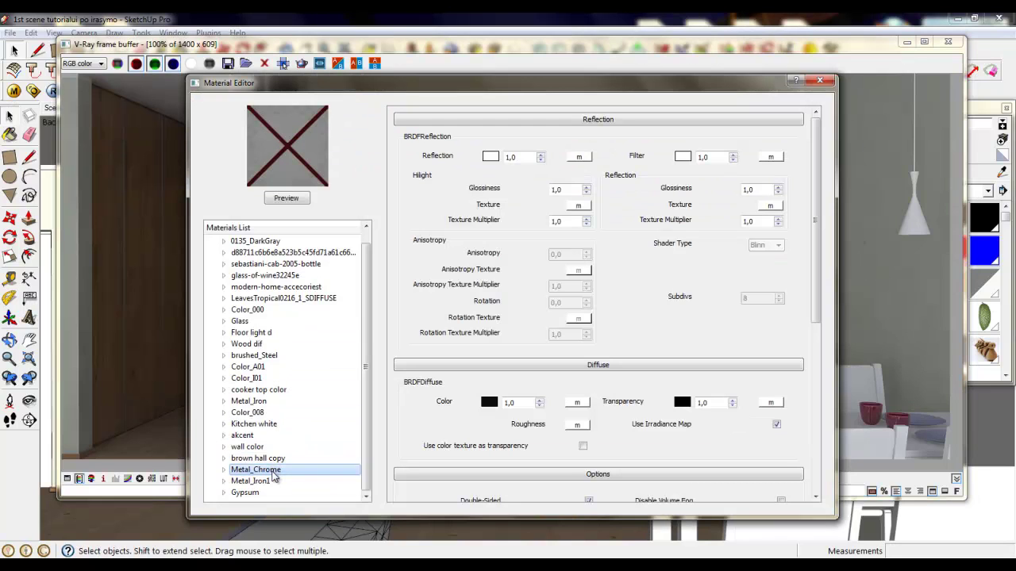
pyautogui.click(256, 448)
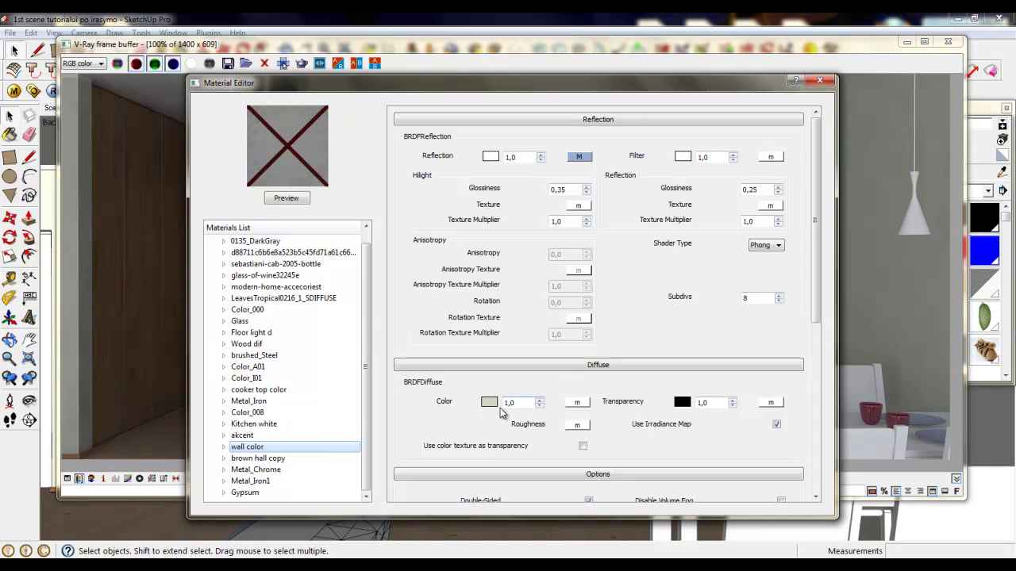
pyautogui.click(489, 403)
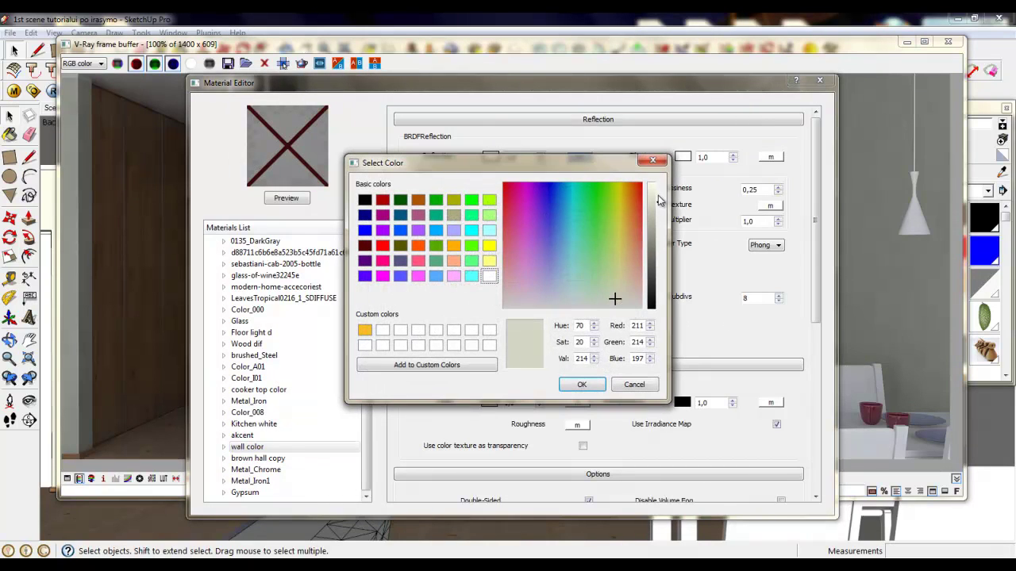
pyautogui.moveTo(658, 206); pyautogui.dragTo(658, 201)
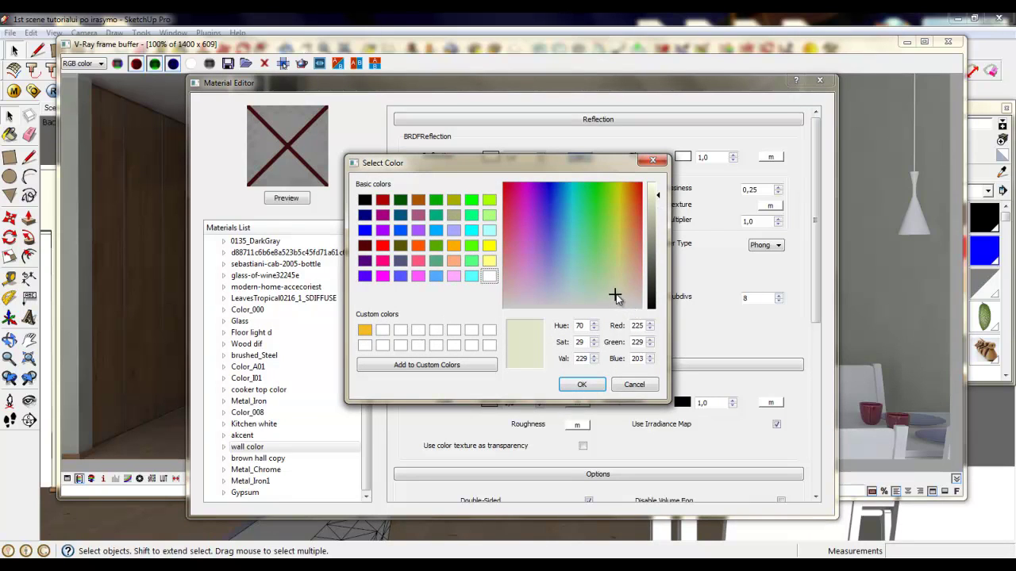
pyautogui.moveTo(616, 295); pyautogui.dragTo(621, 296)
pyautogui.click(582, 384)
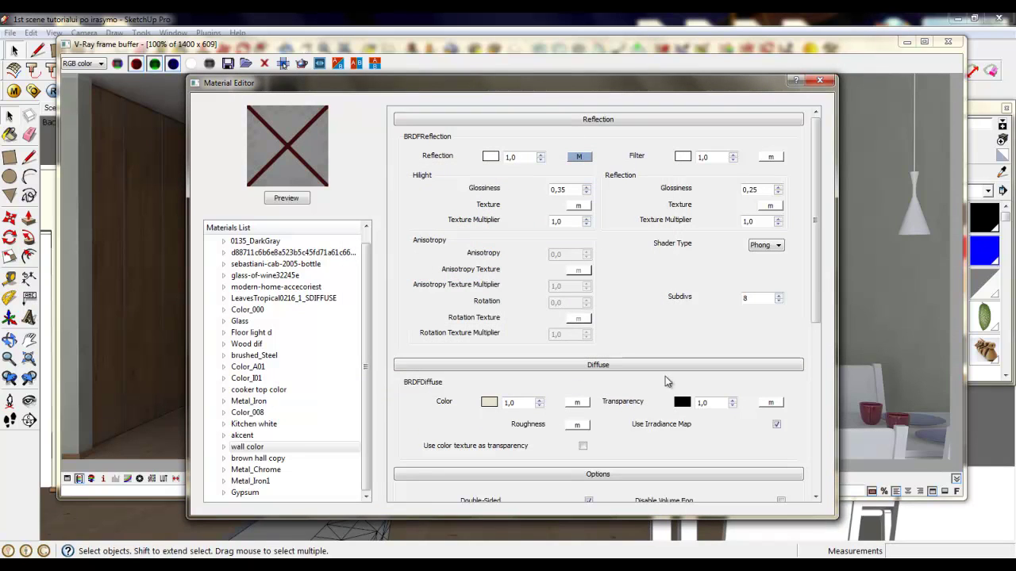
pyautogui.click(819, 82)
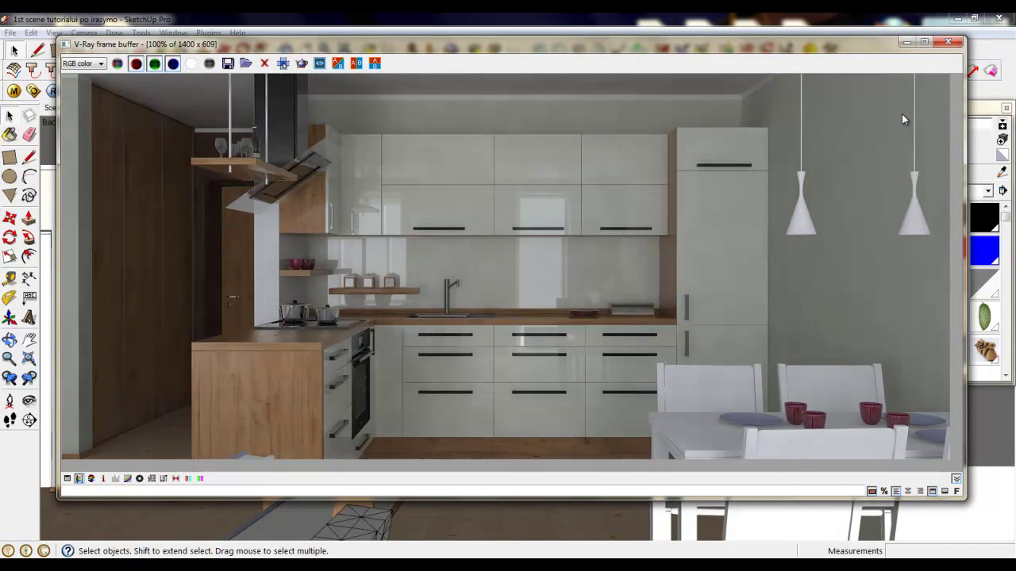